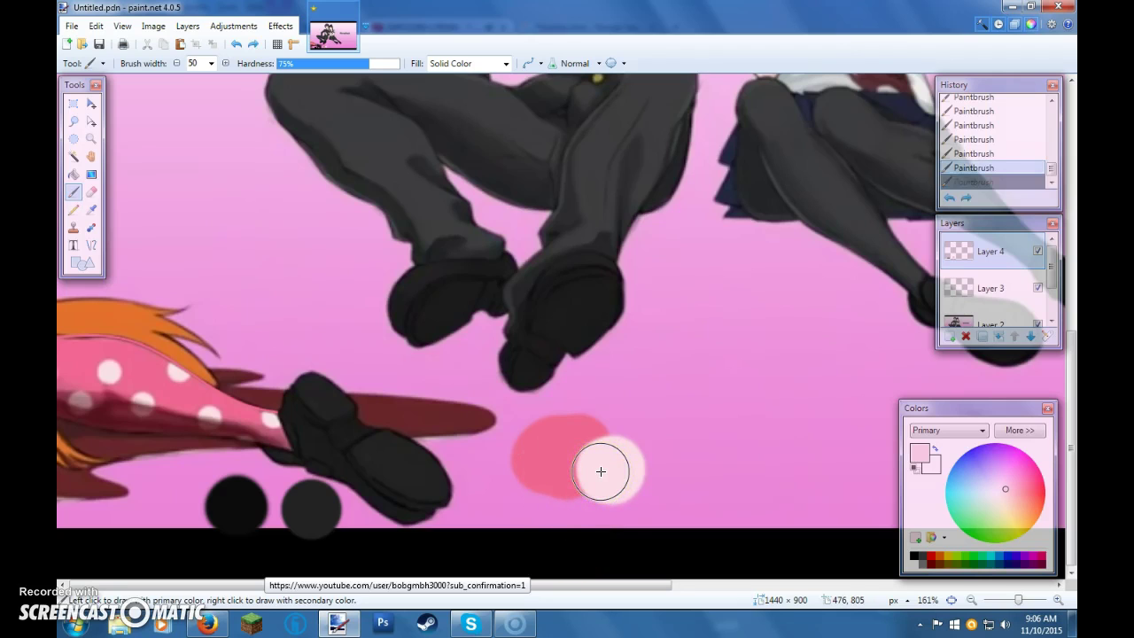
key("k")
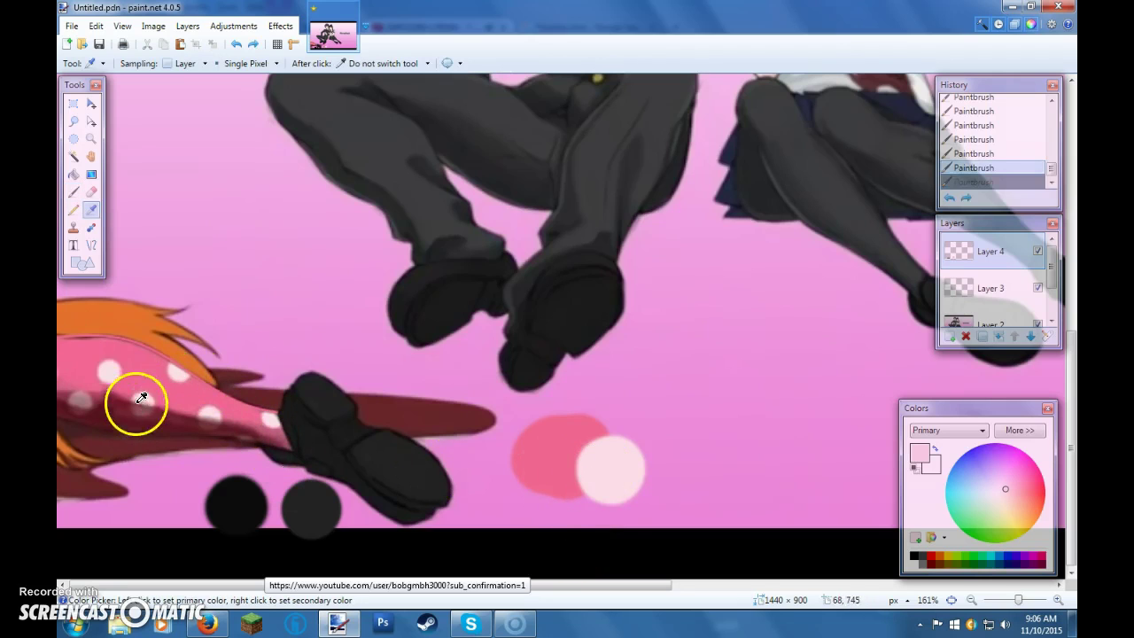
scroll(381, 354, "up", 2)
left_click(376, 363)
scroll(376, 363, "down", 2)
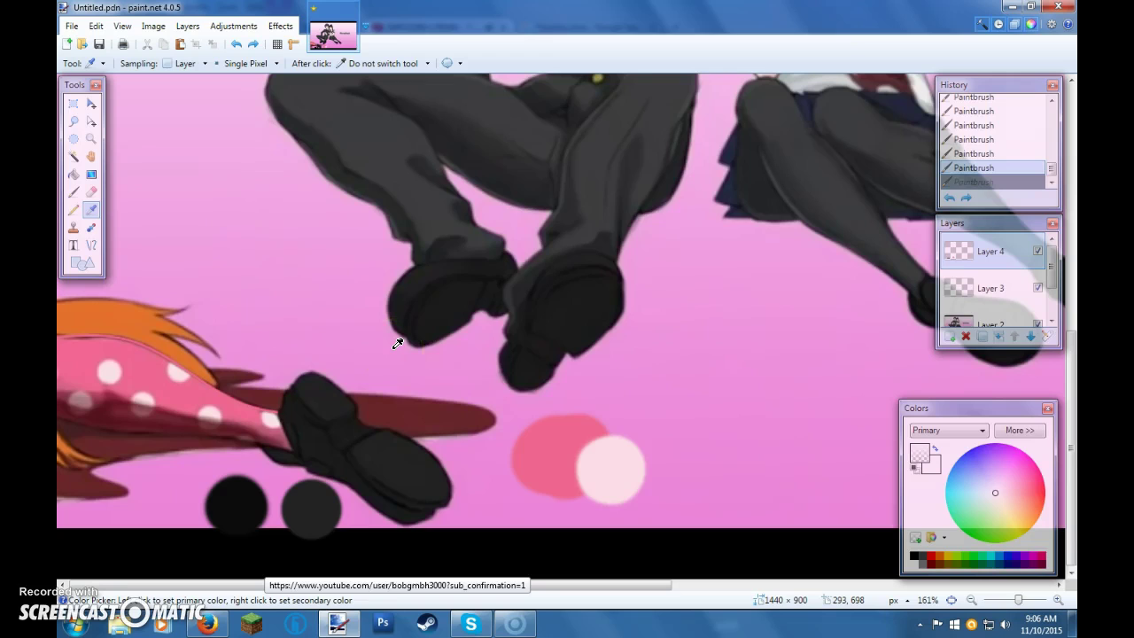
key("b")
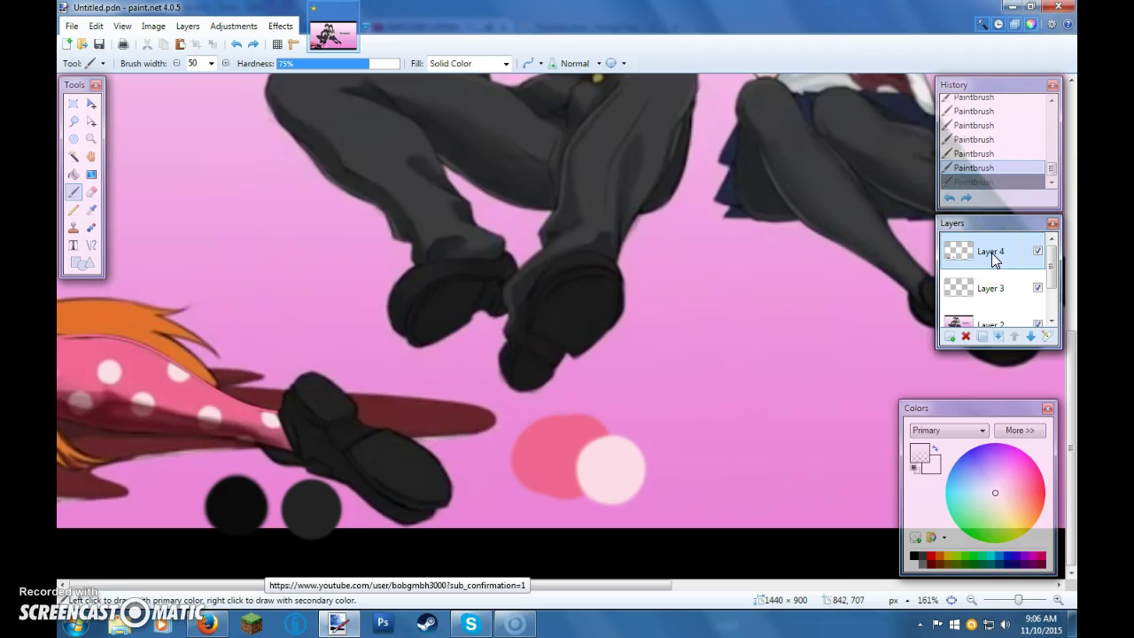
Sample the orange of the hair from Layer 2 and paint a round swatch of it on Layer 4 above the hair
left_click(962, 323)
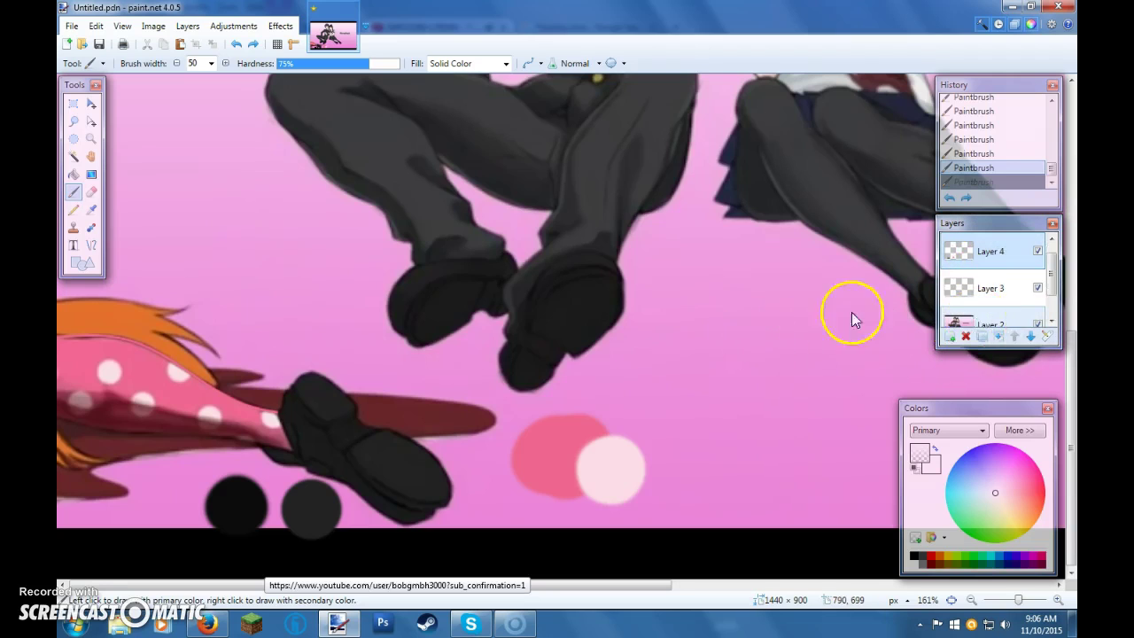
key("k")
left_click(125, 309)
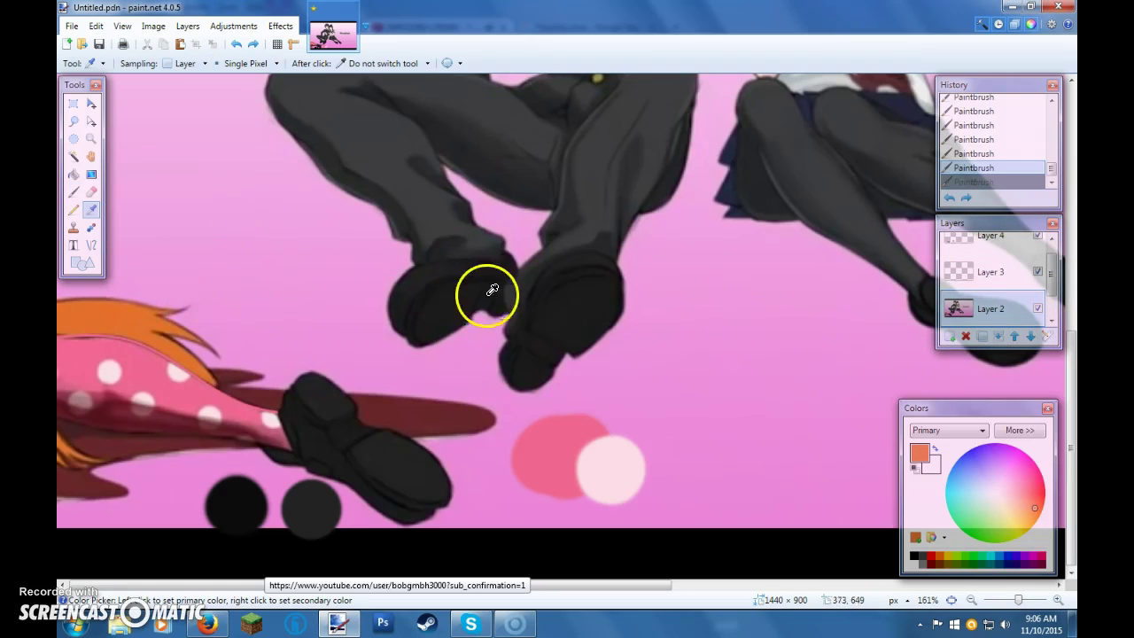
key("b")
left_click(1013, 246)
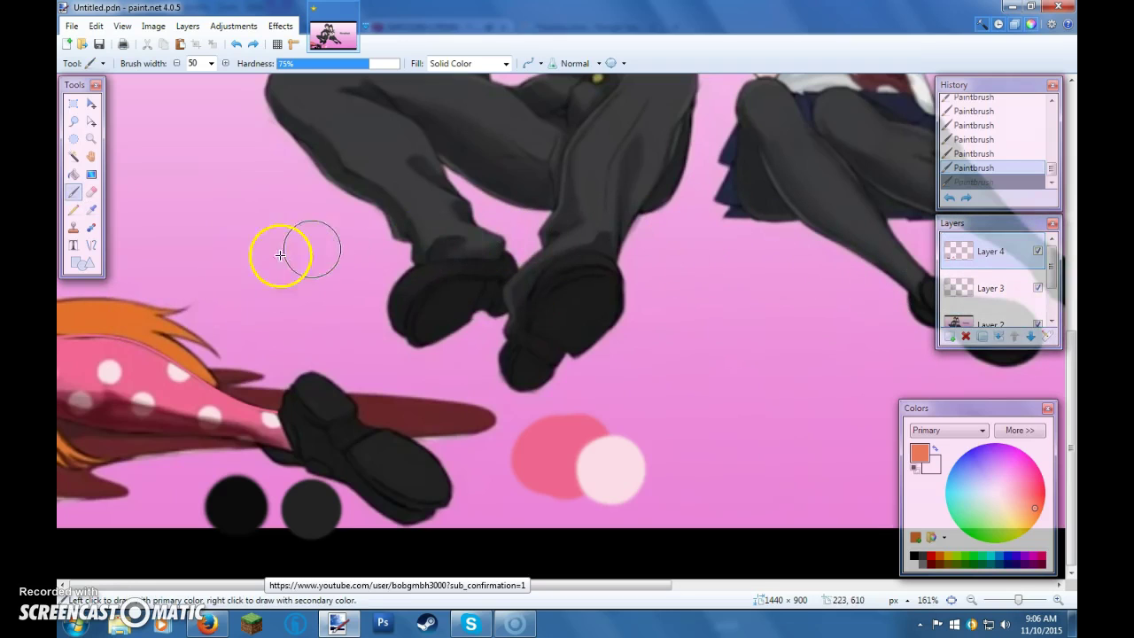
mouse_move(218, 296)
left_mouse_down()
mouse_move(203, 273)
mouse_move(215, 286)
mouse_move(209, 264)
mouse_move(221, 273)
mouse_move(175, 233)
left_mouse_up()
key("ctrl+z")
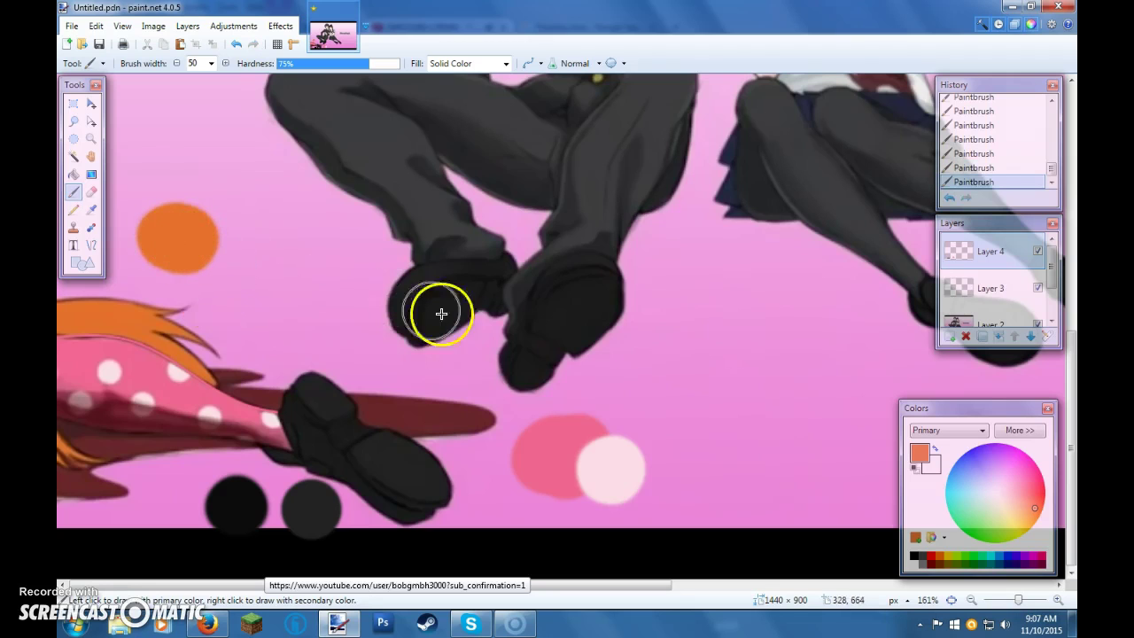
Sample the dark red of the girl's neckerchief from Layer 2 and paint a swatch of it on Layer 4 beside her shoulder
scroll(522, 342, "up", 10)
scroll(523, 345, "down", 5)
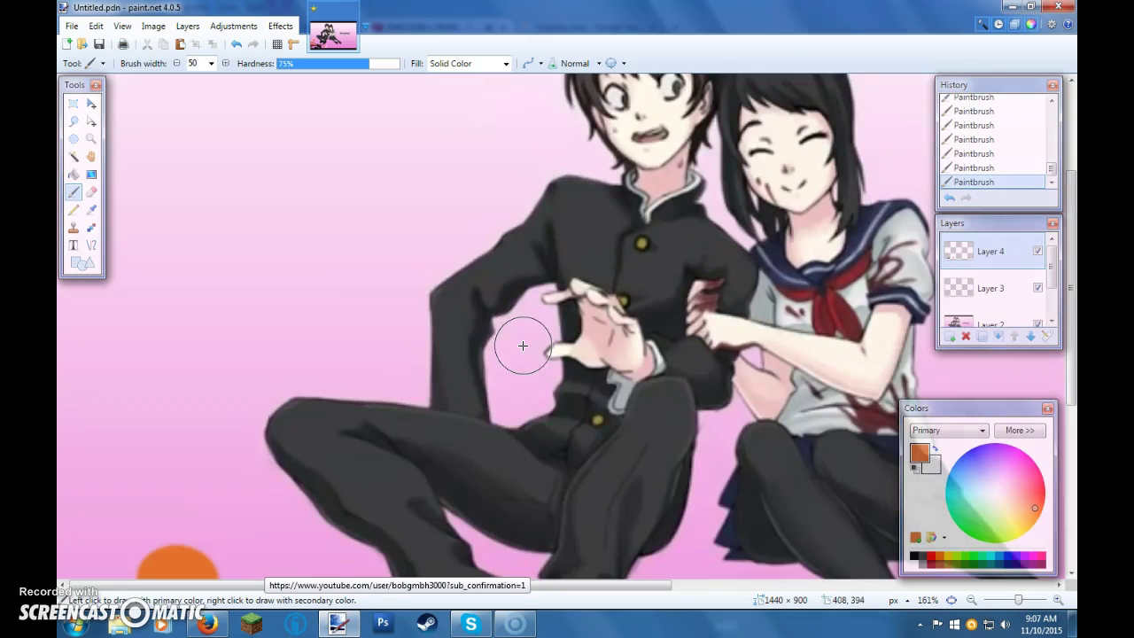
left_click_drag(571, 585, 714, 583)
scroll(705, 443, "up", 3)
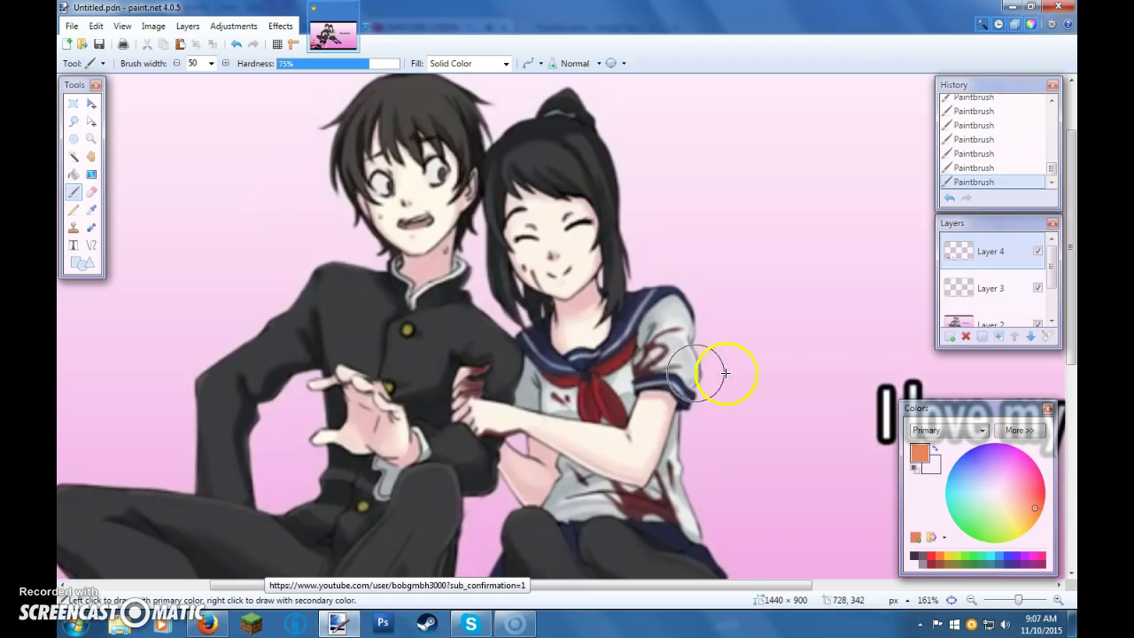
left_click(1010, 319)
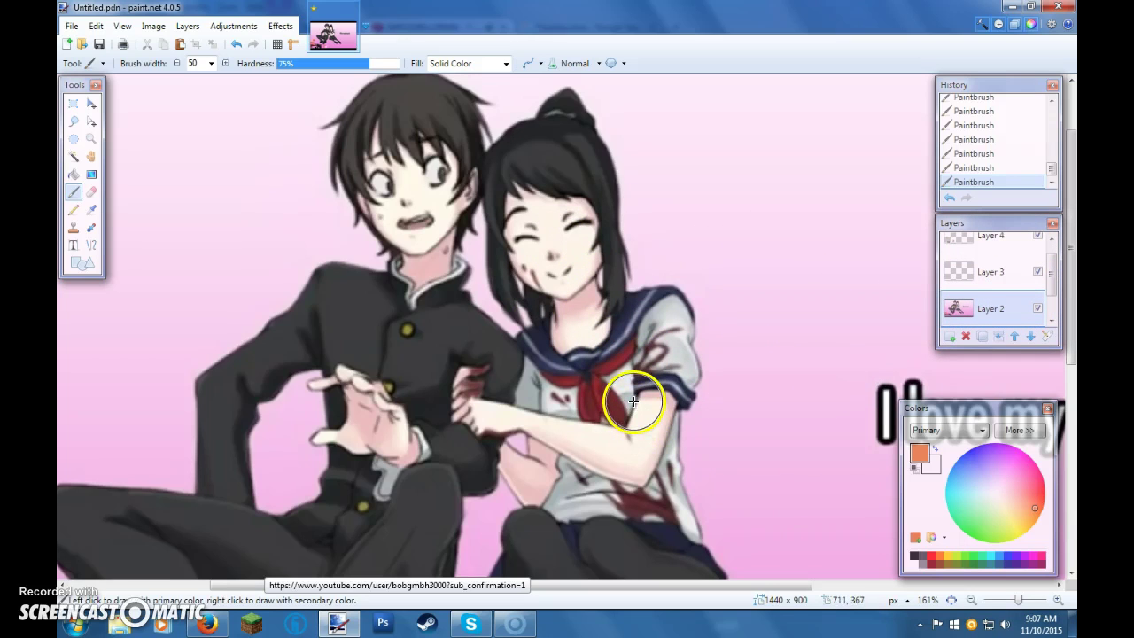
key("k")
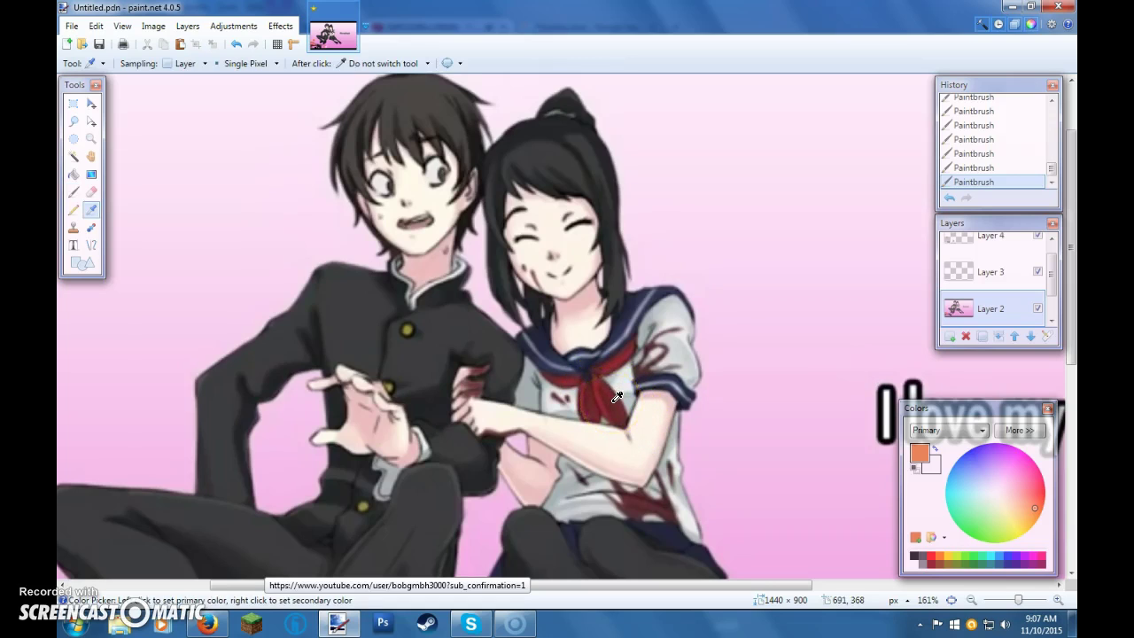
key("b")
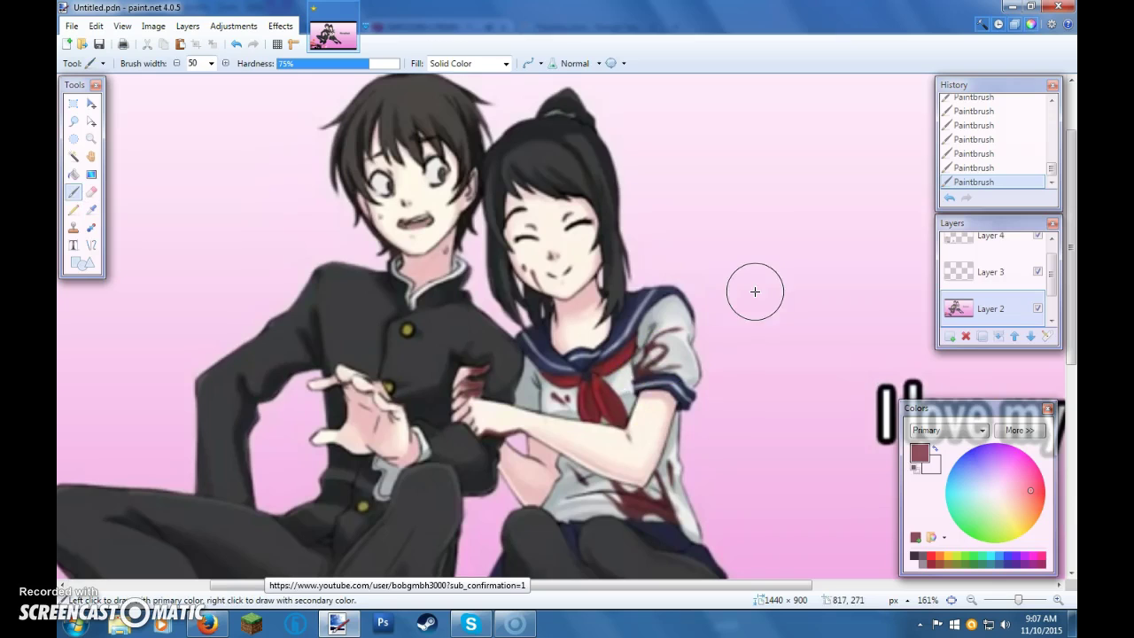
left_click(964, 246)
mouse_move(726, 283)
left_mouse_down()
mouse_move(749, 268)
mouse_move(736, 271)
mouse_move(764, 306)
left_mouse_up()
key("ctrl+z")
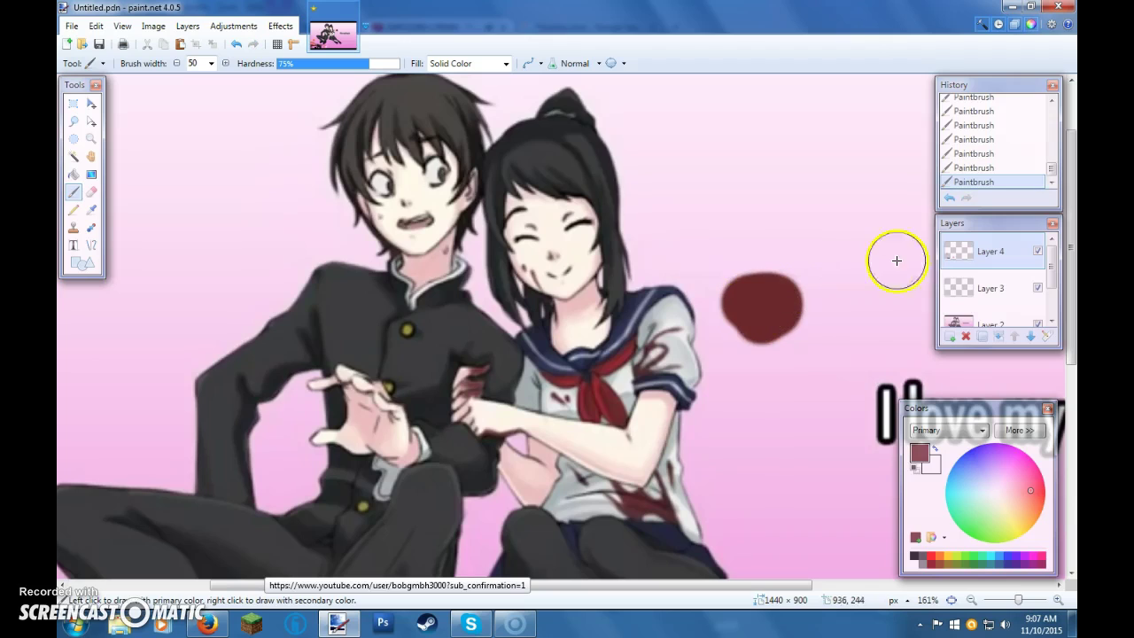
Sample the brighter red of the neckerchief from Layer 2 and paint a swatch on Layer 4 overlapping the dark red one
left_click(976, 314)
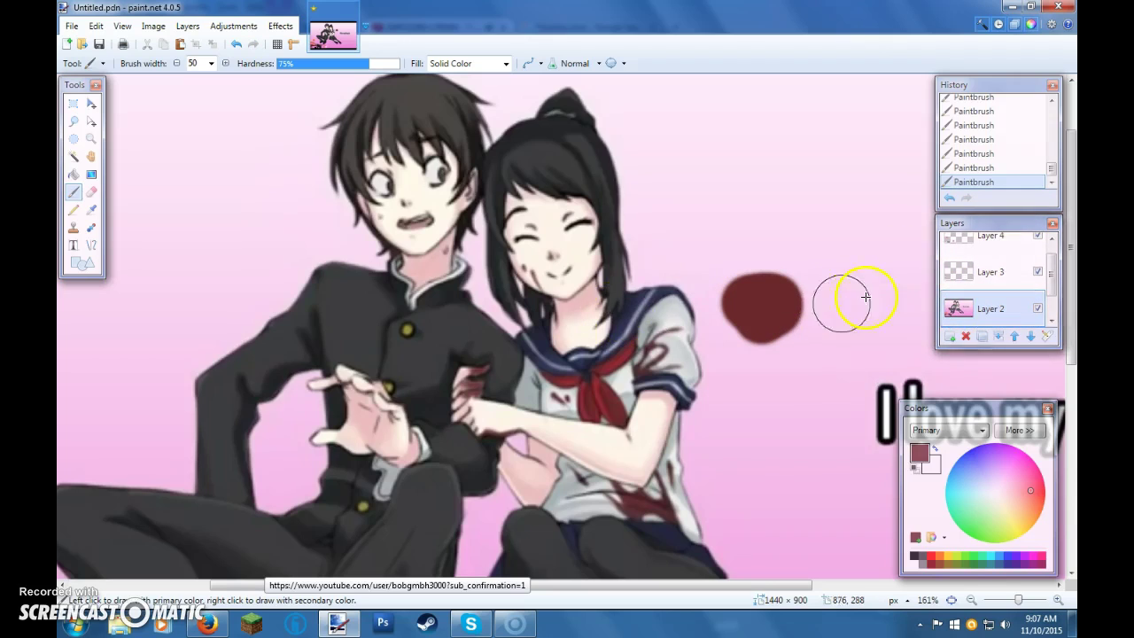
key("k")
left_click(620, 358)
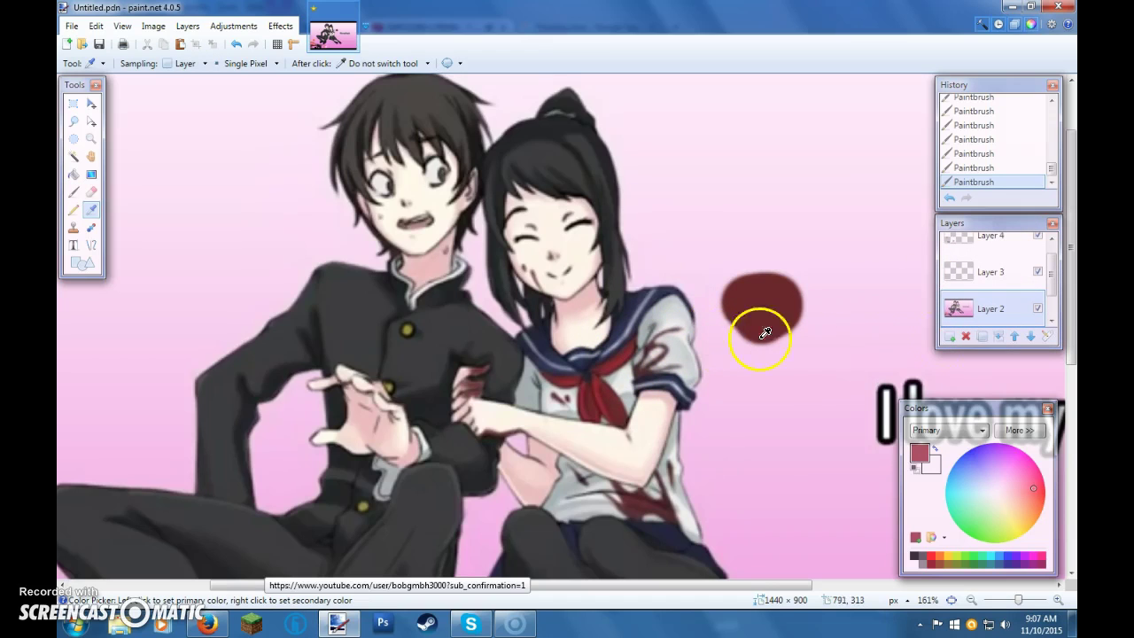
left_click(988, 240)
key("b")
mouse_move(821, 325)
left_mouse_down()
mouse_move(808, 310)
mouse_move(783, 342)
left_mouse_up()
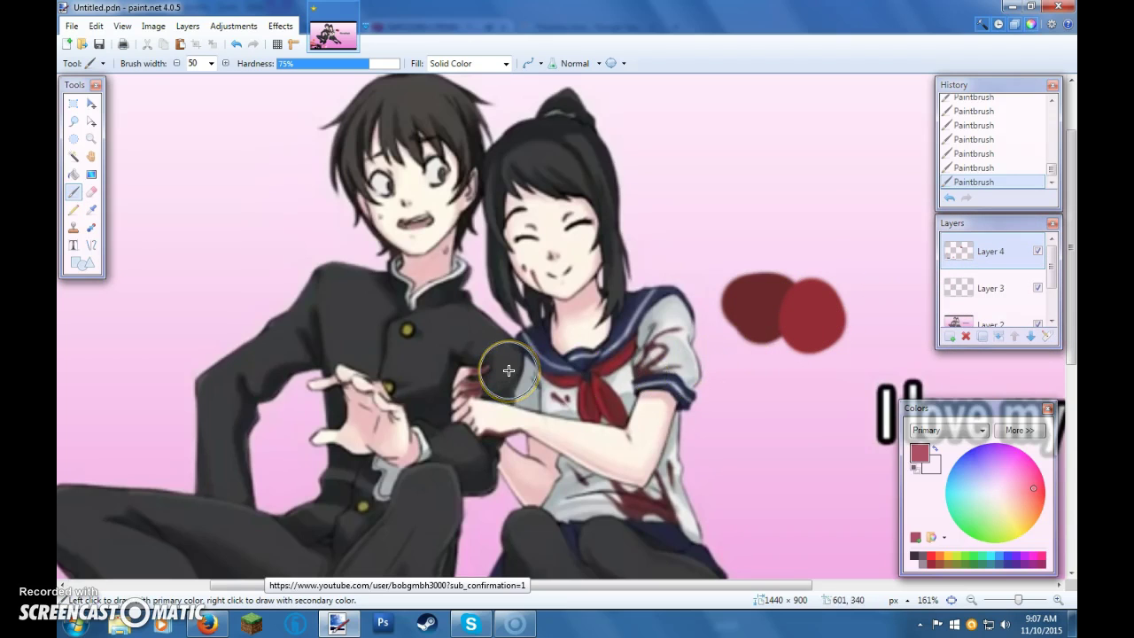
Sample the navy blue of the girl's collar from Layer 2 and paint a round swatch on Layer 4 beside her hair
left_click(983, 321)
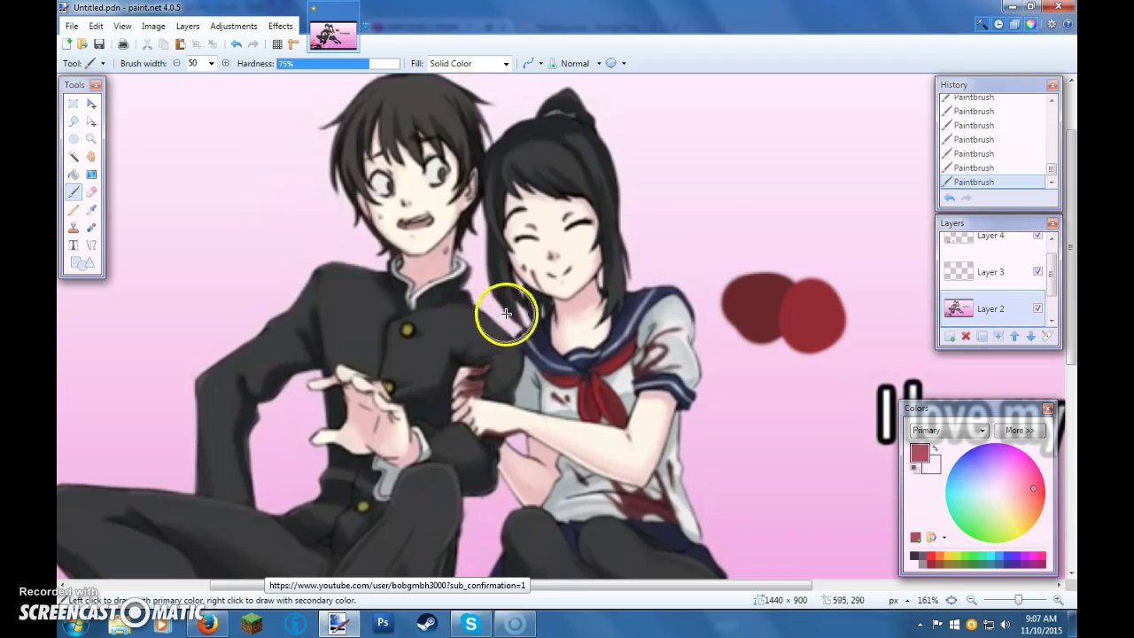
key("k")
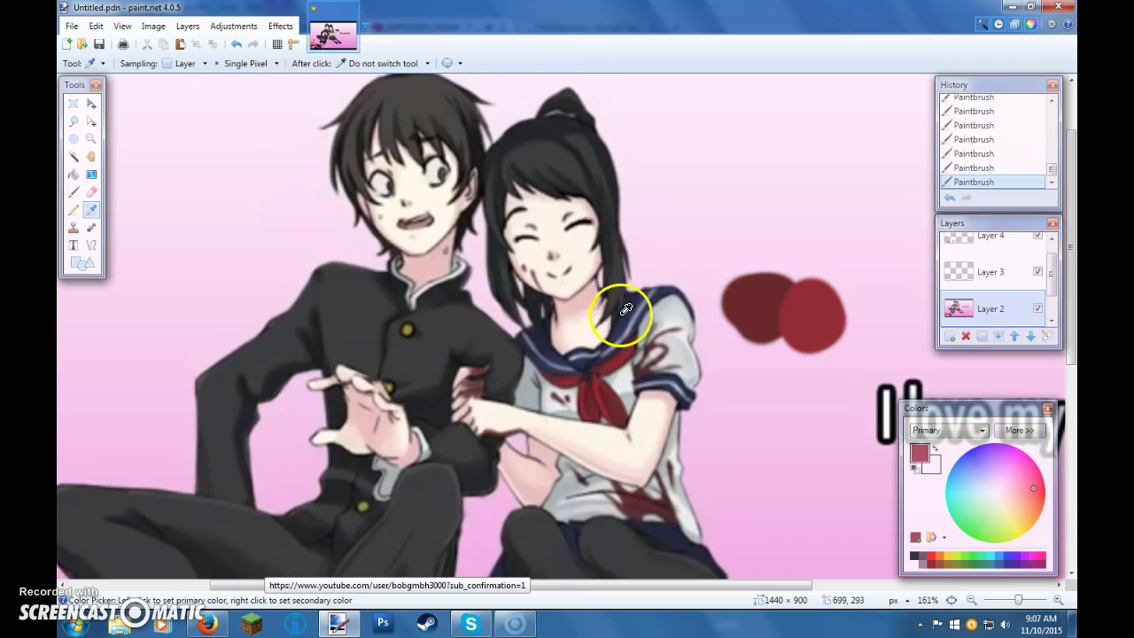
left_click(632, 317)
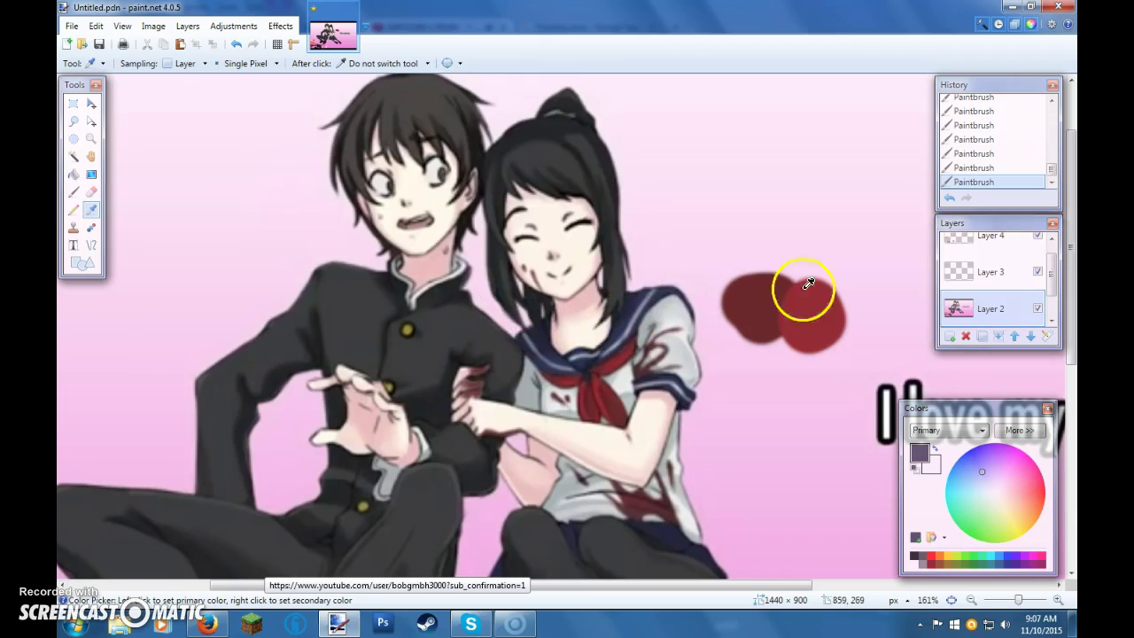
left_click(978, 239)
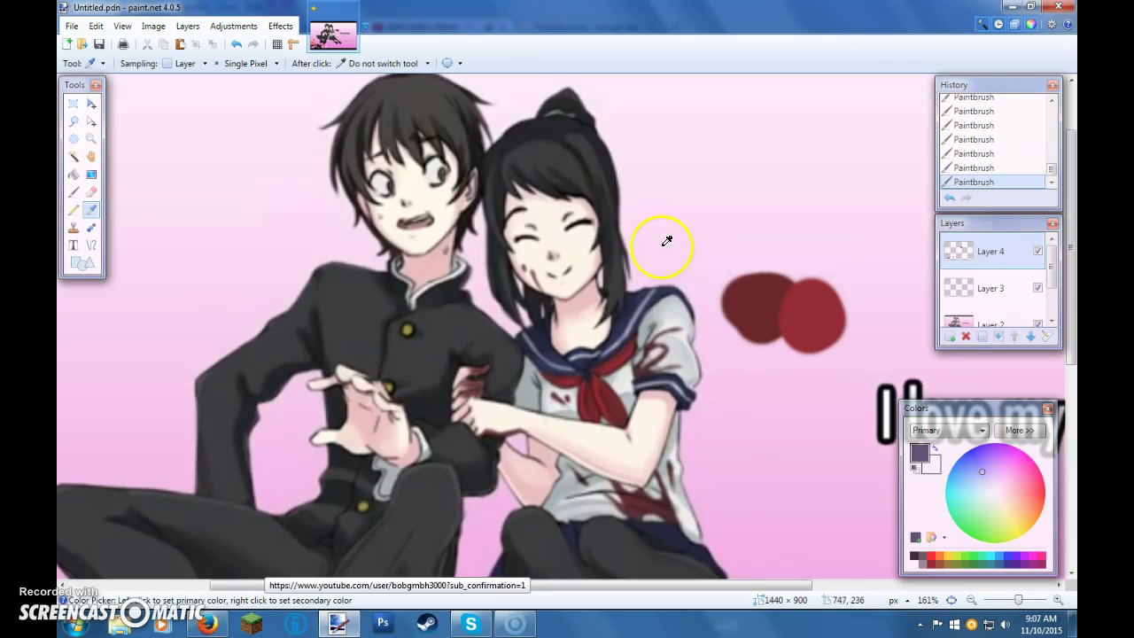
key("b")
left_click_drag(666, 239, 677, 234)
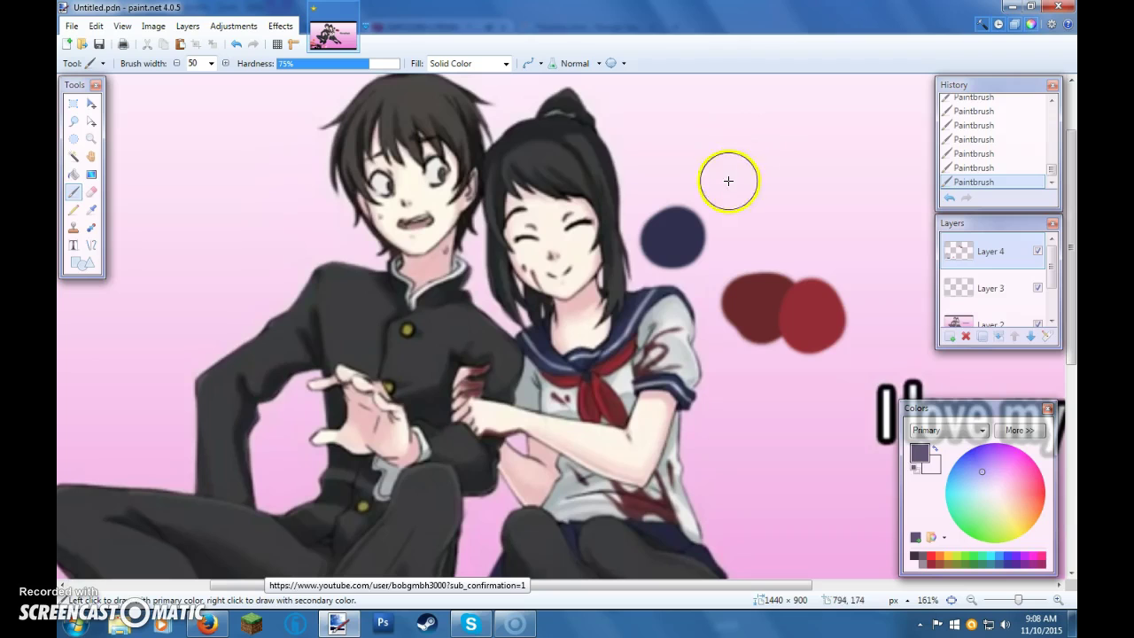
Sample the grey shading of the girl's shirt from Layer 2 and paint a swatch on Layer 4 below the red ones
left_click(999, 323)
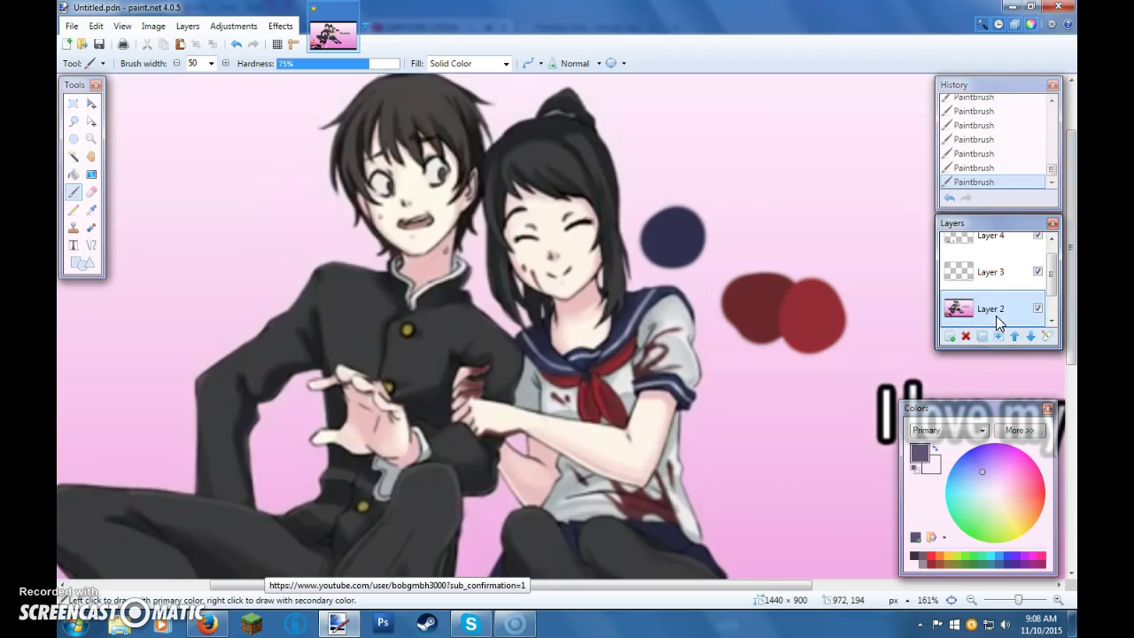
left_click(996, 238)
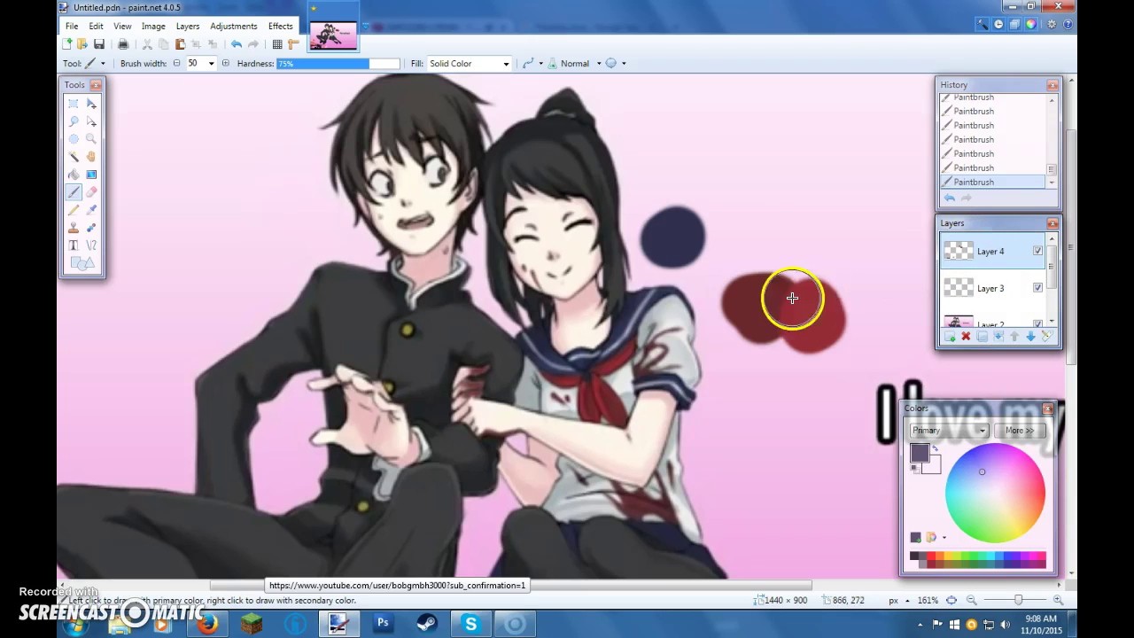
left_click(991, 323)
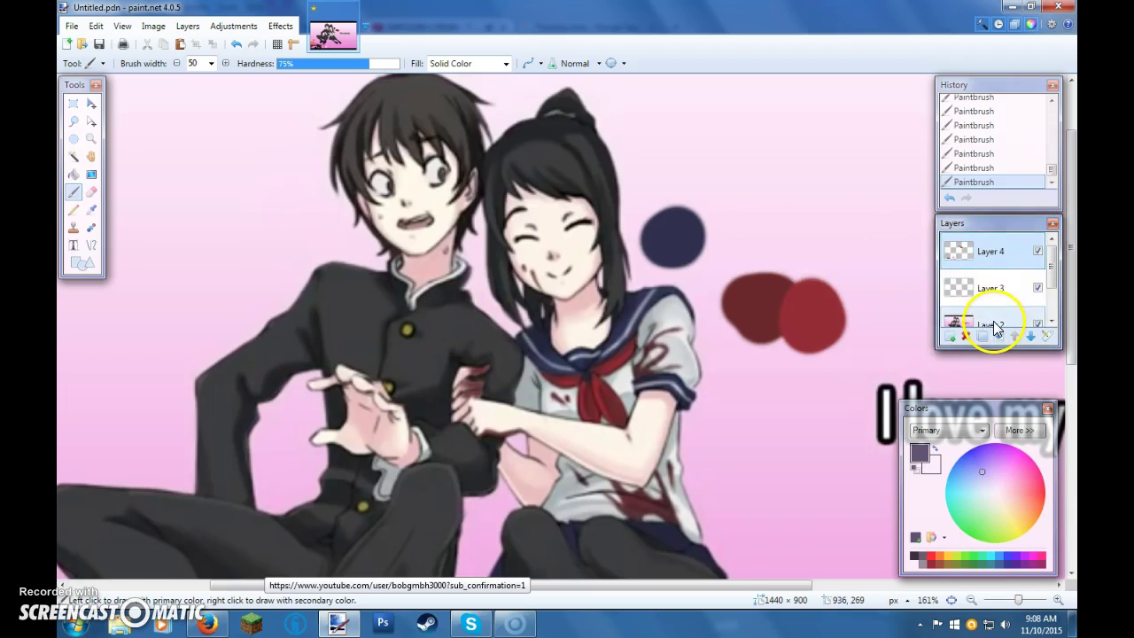
key("k")
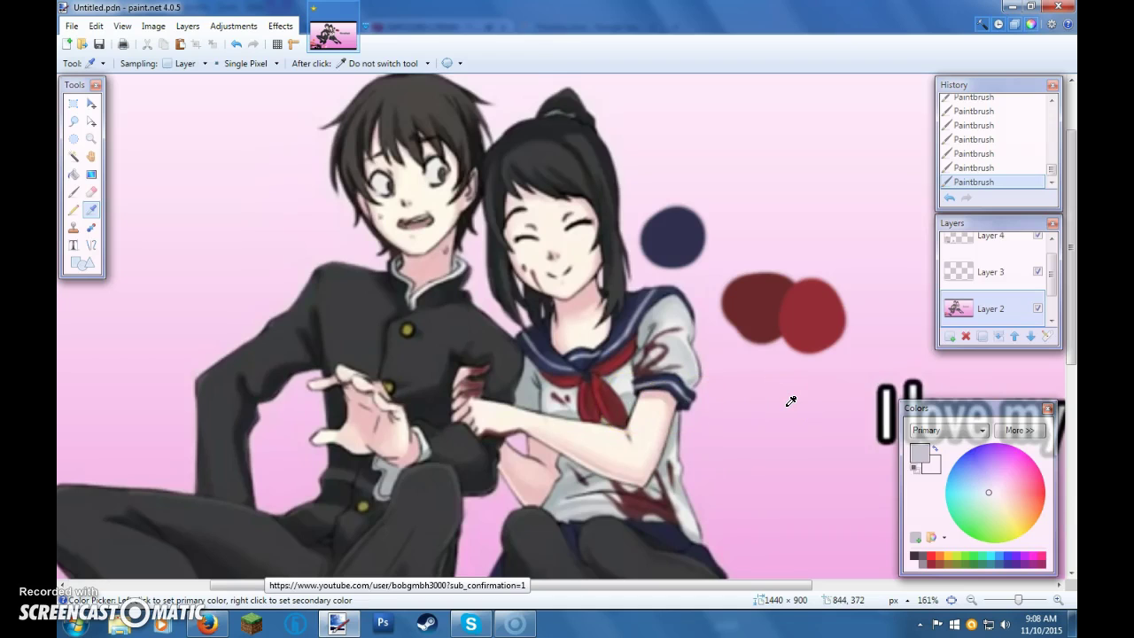
key("b")
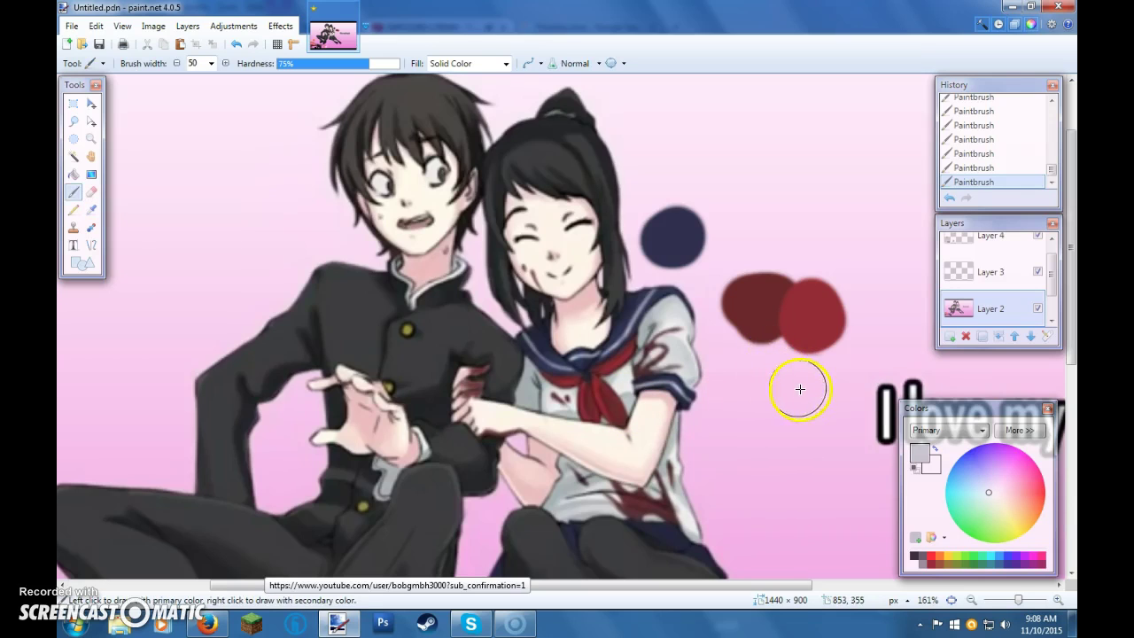
left_click(760, 406)
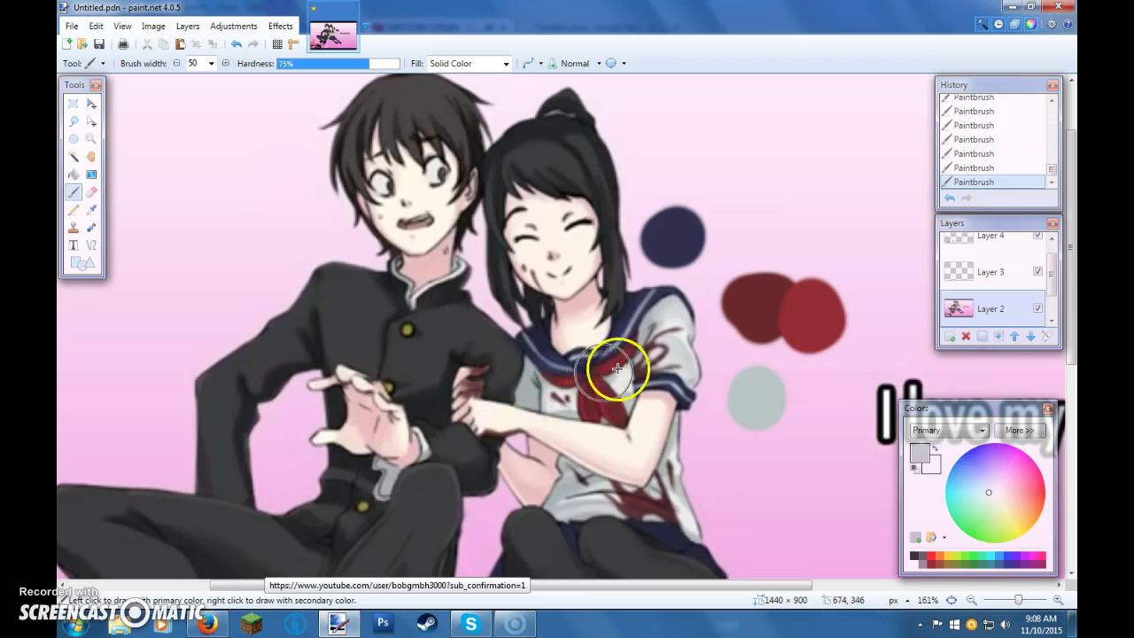
key("ctrl+z")
scroll(992, 266, "up", 2)
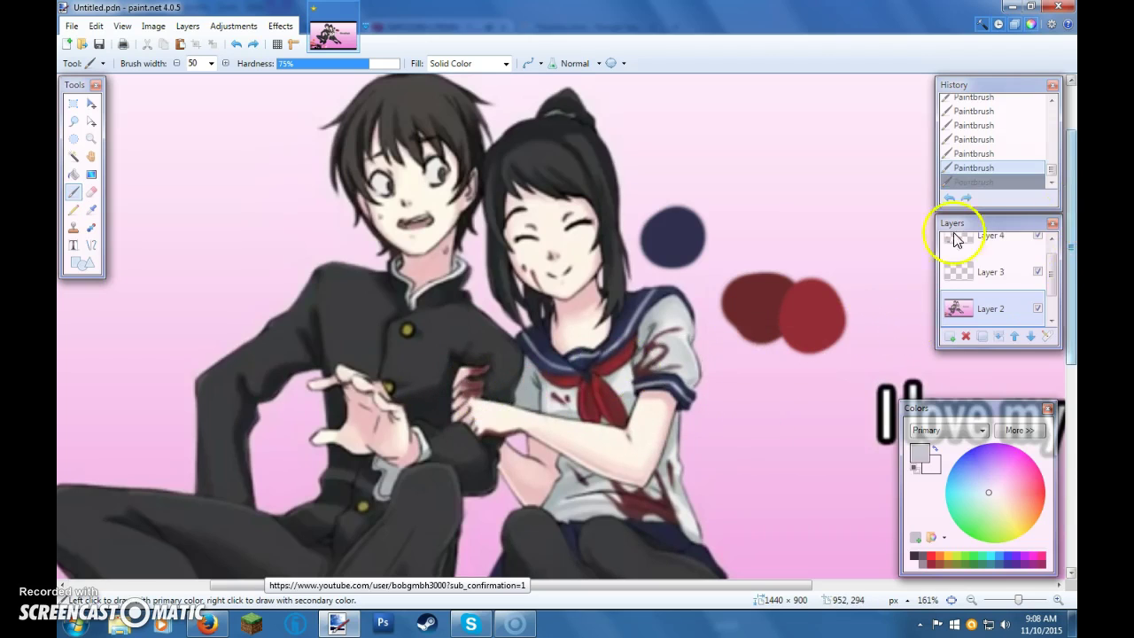
left_click(992, 239)
left_click(755, 403)
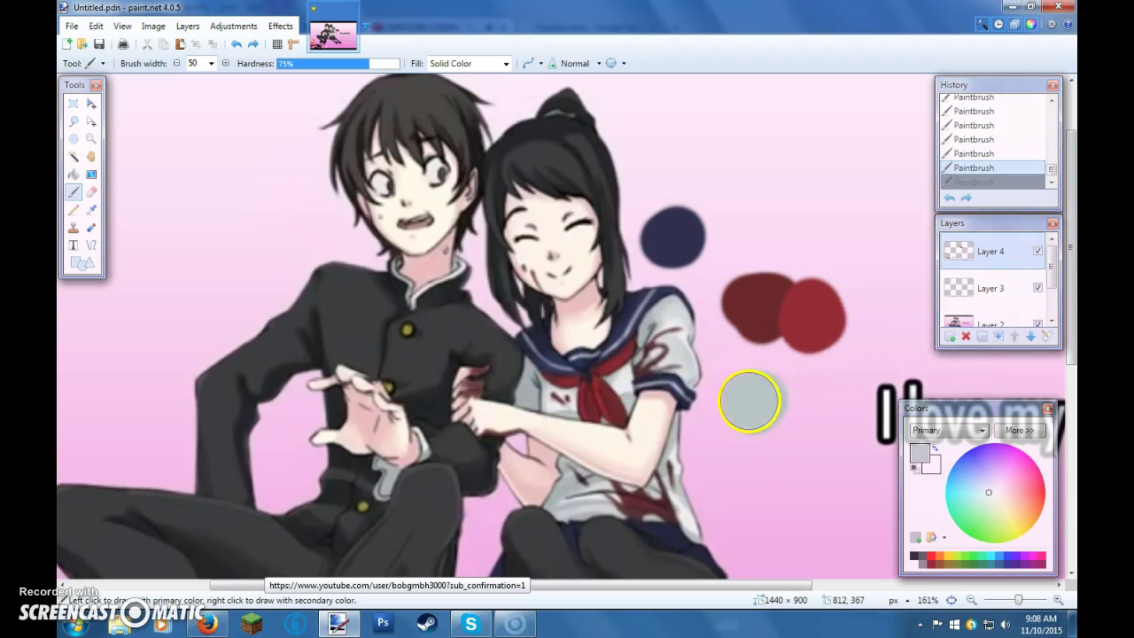
Sample the light grey-white of the shirt sleeve from Layer 2 and paint a swatch on Layer 4 next to the grey one
left_click(997, 325)
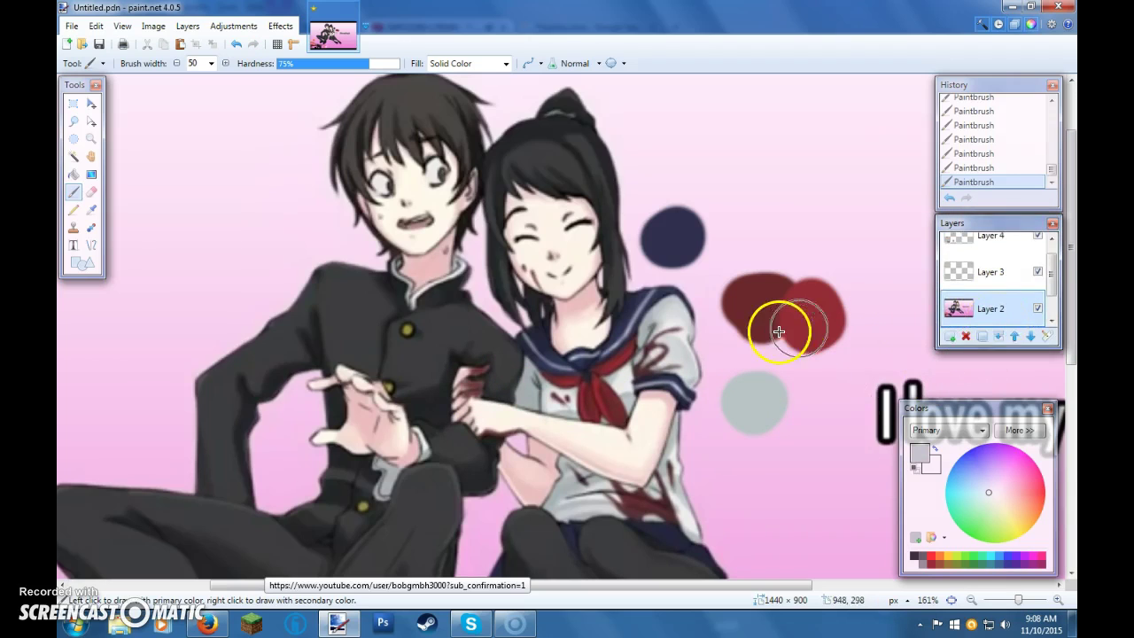
key("k")
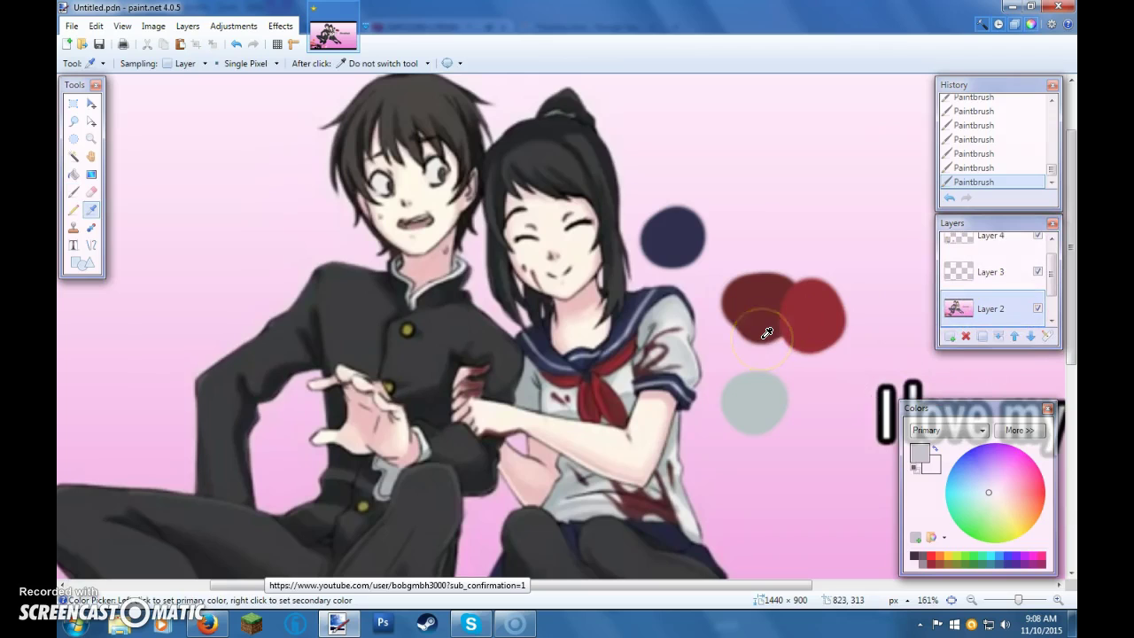
left_click(679, 375)
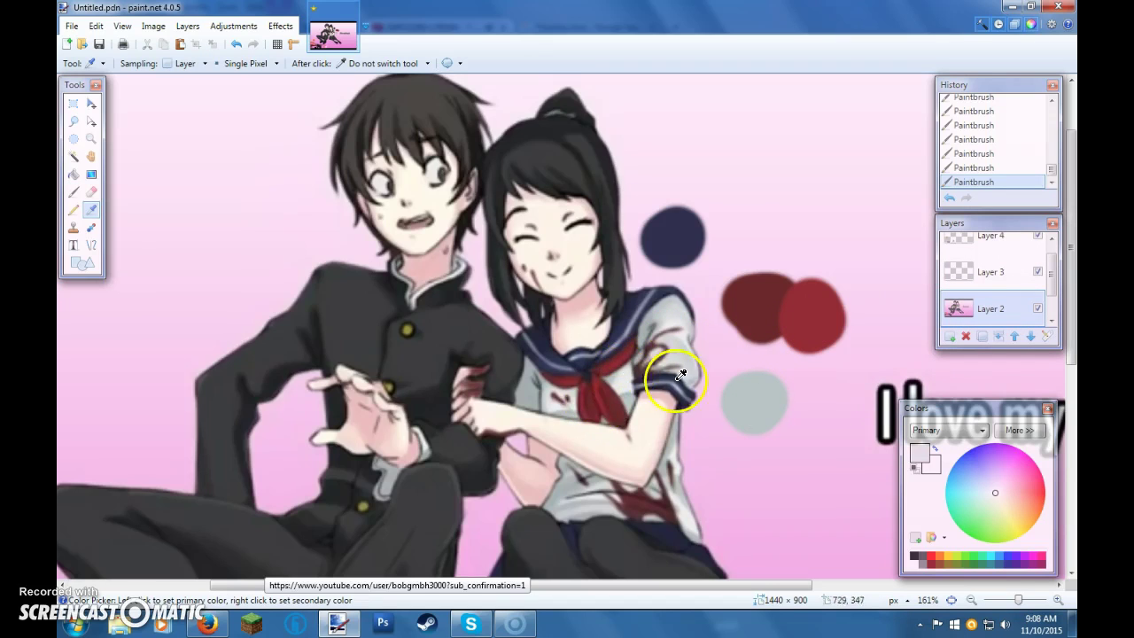
scroll(987, 266, "up", 2)
left_click(988, 249)
key("b")
left_click(796, 409)
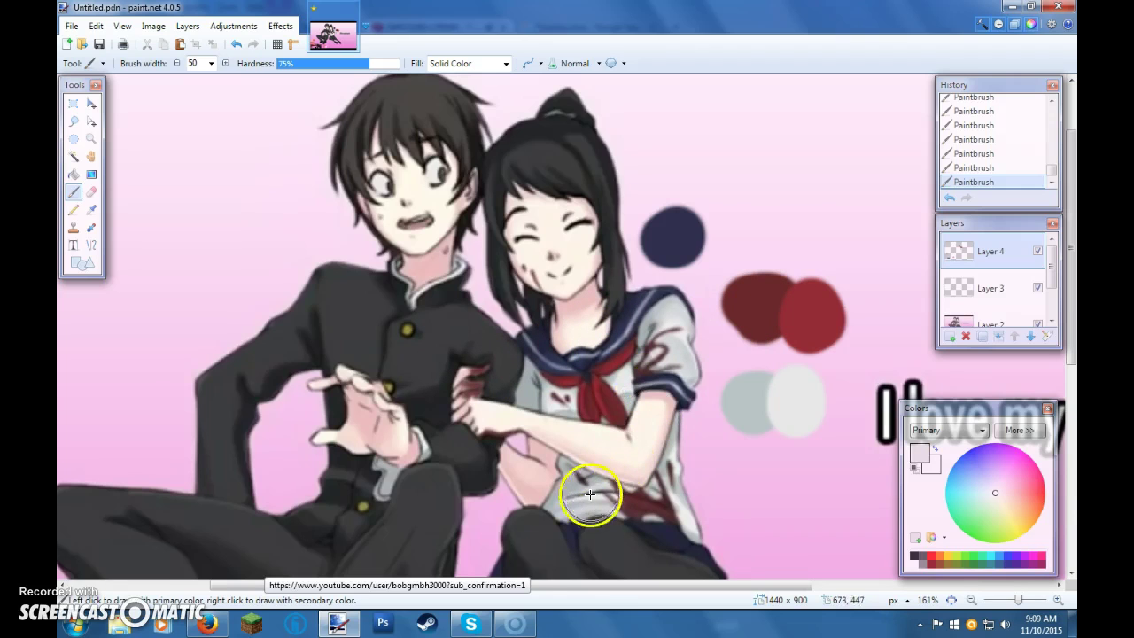
Sample the dark navy of the girl's skirt from Layer 2 and make Layer 4 active for painting with the Paintbrush
mouse_move(582, 587)
left_mouse_down()
mouse_move(531, 587)
mouse_move(570, 590)
left_mouse_up()
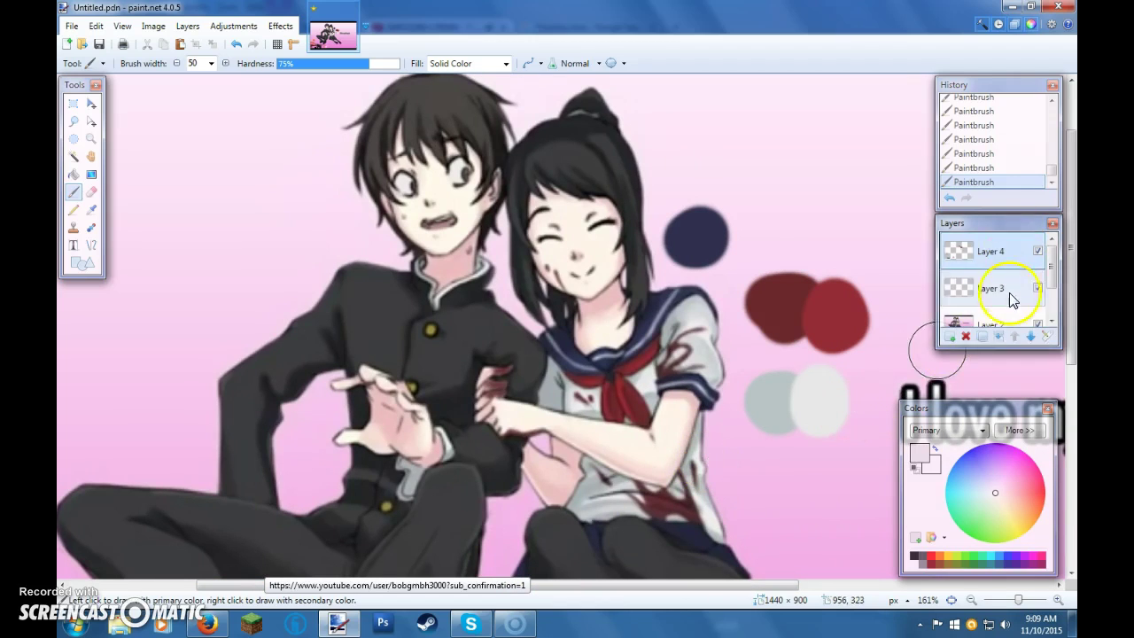
left_click(986, 321)
key("k")
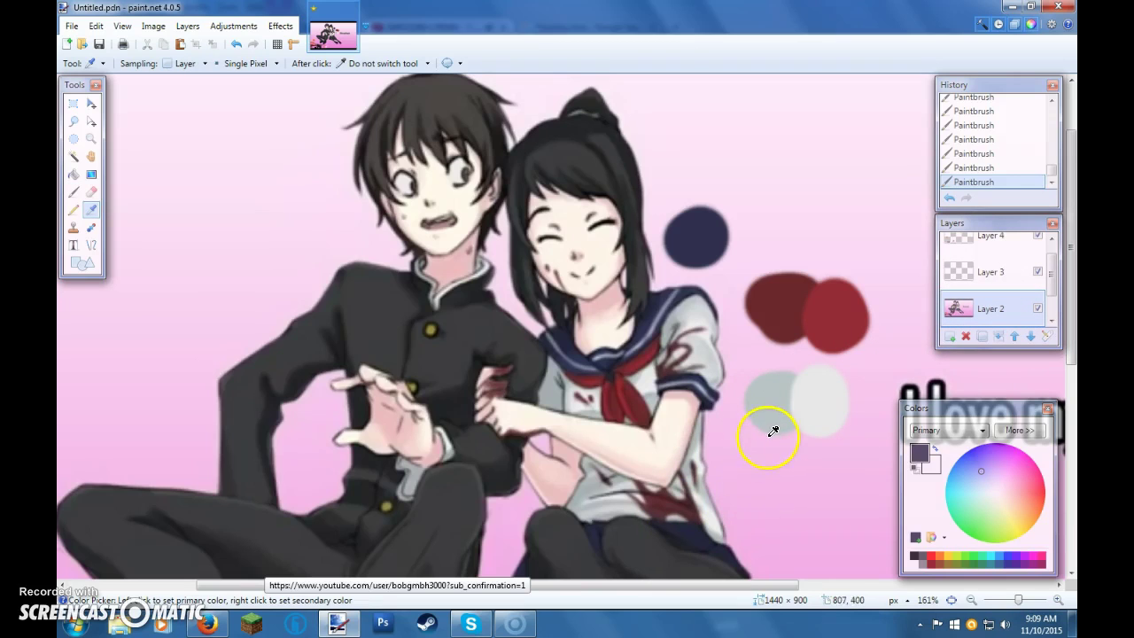
key("b")
left_click(991, 243)
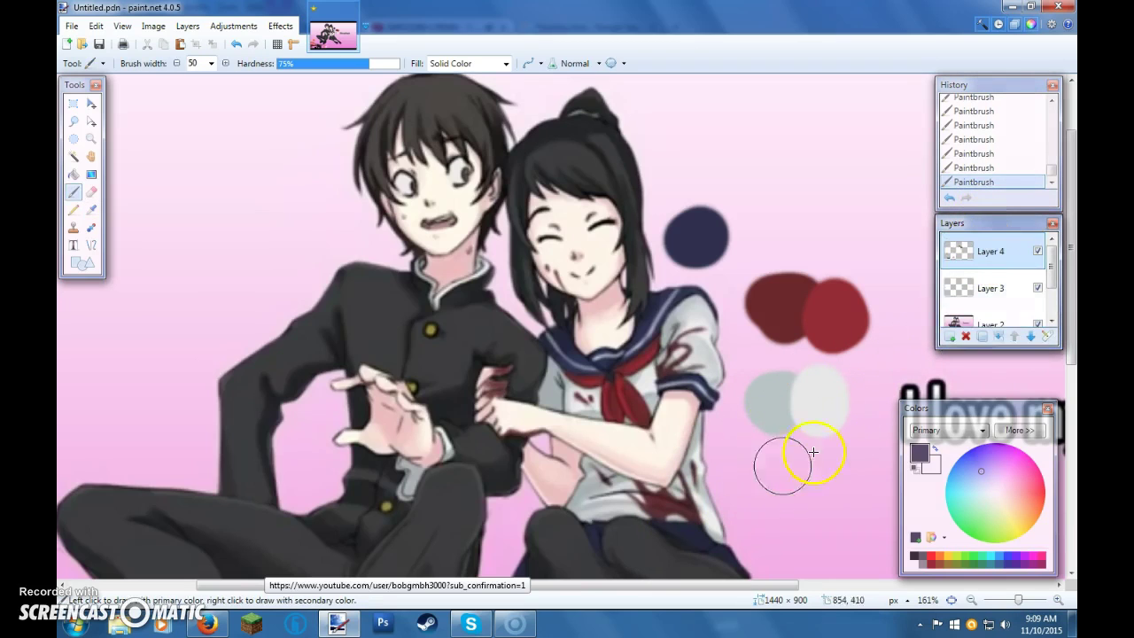
left_click_drag(705, 232, 740, 232)
left_click_drag(823, 306, 777, 325)
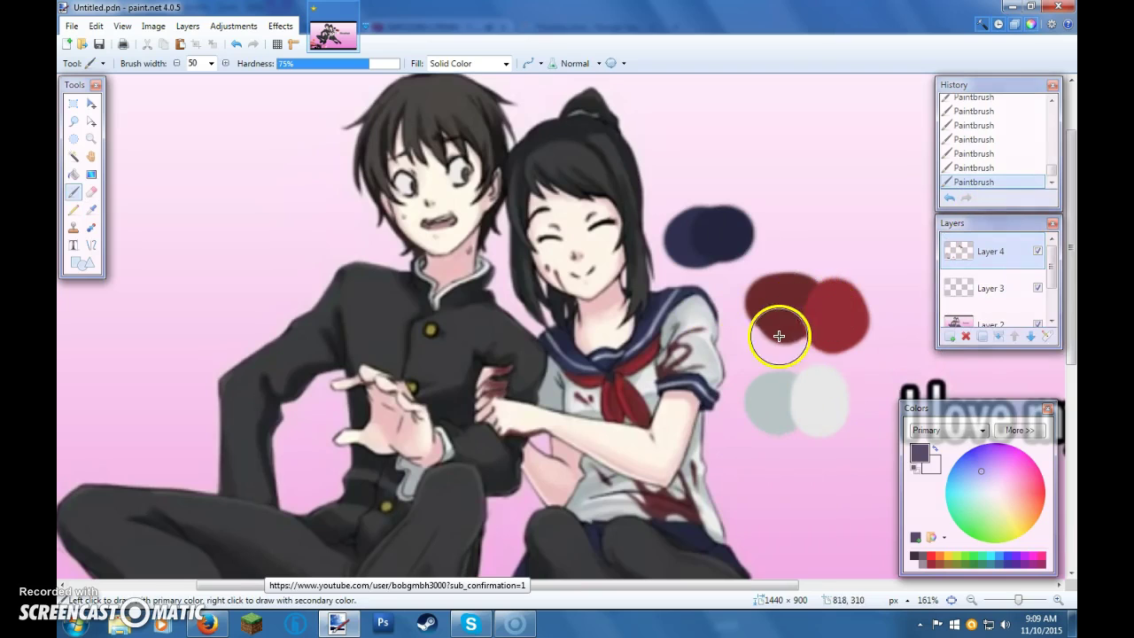
key("ctrl+z")
key("ctrl+z")
Paint a round dark navy swatch on Layer 4 beside the girl's skirt and another overlapping the collar's navy swatch
left_click_drag(765, 514, 758, 518)
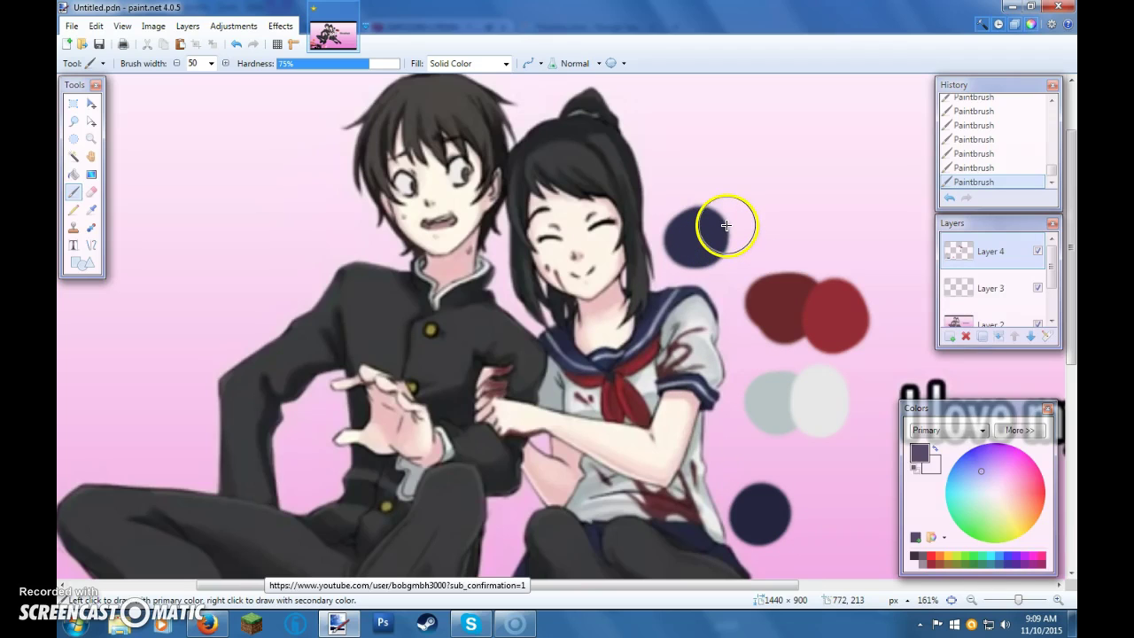
mouse_move(726, 225)
left_mouse_down()
mouse_move(755, 226)
mouse_move(747, 223)
left_mouse_up()
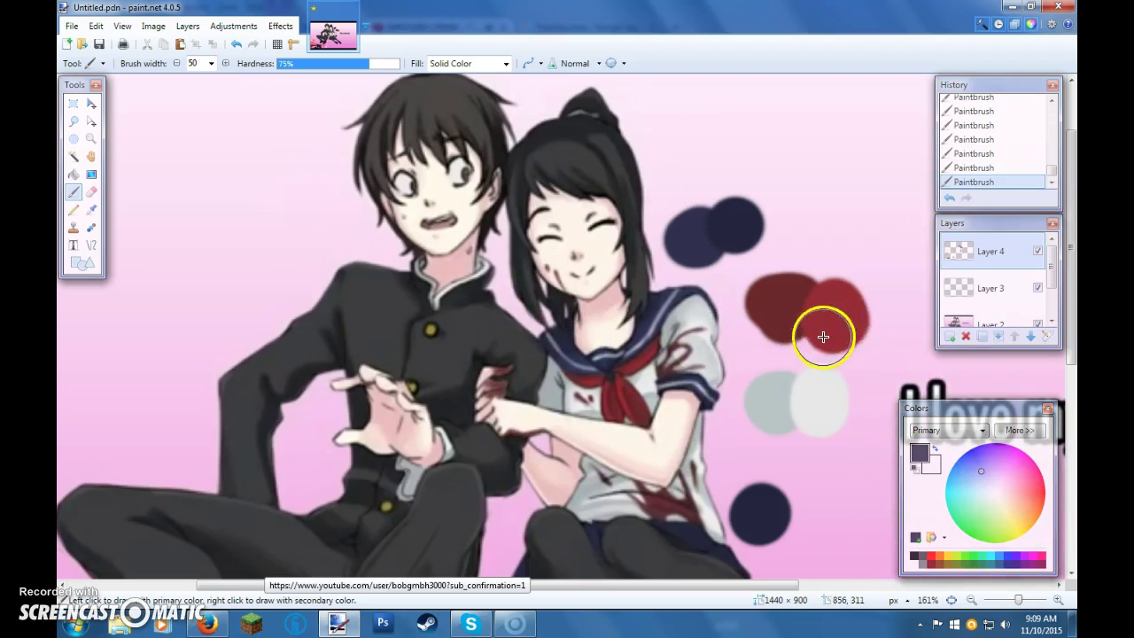
scroll(820, 334, "down", 3)
scroll(822, 336, "up", 2)
scroll(823, 337, "down", 2)
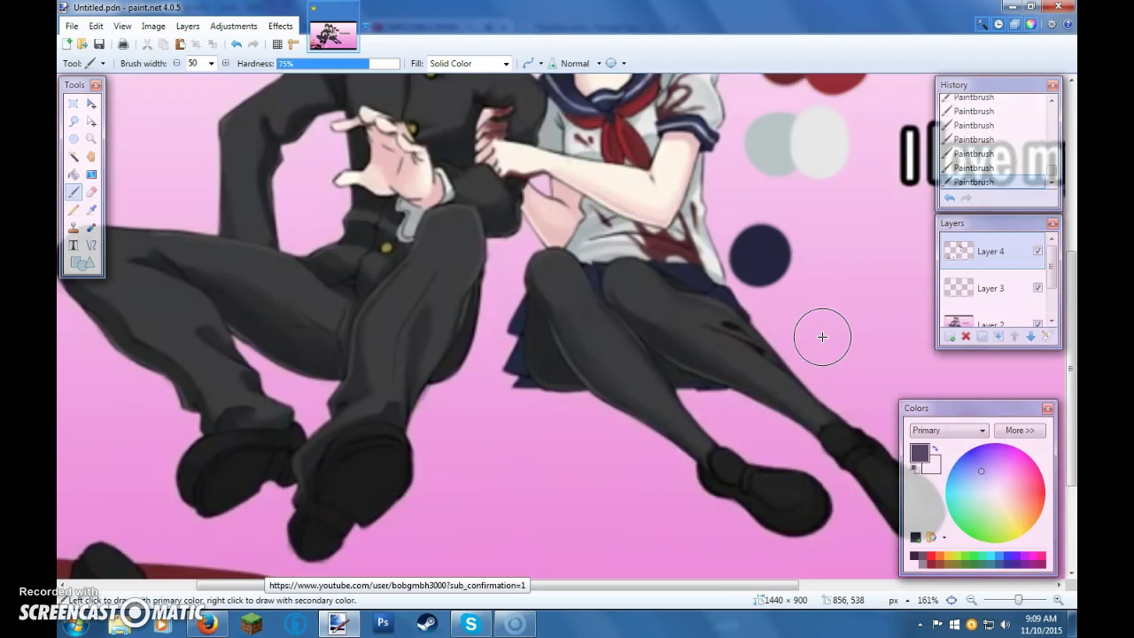
scroll(823, 336, "up", 2)
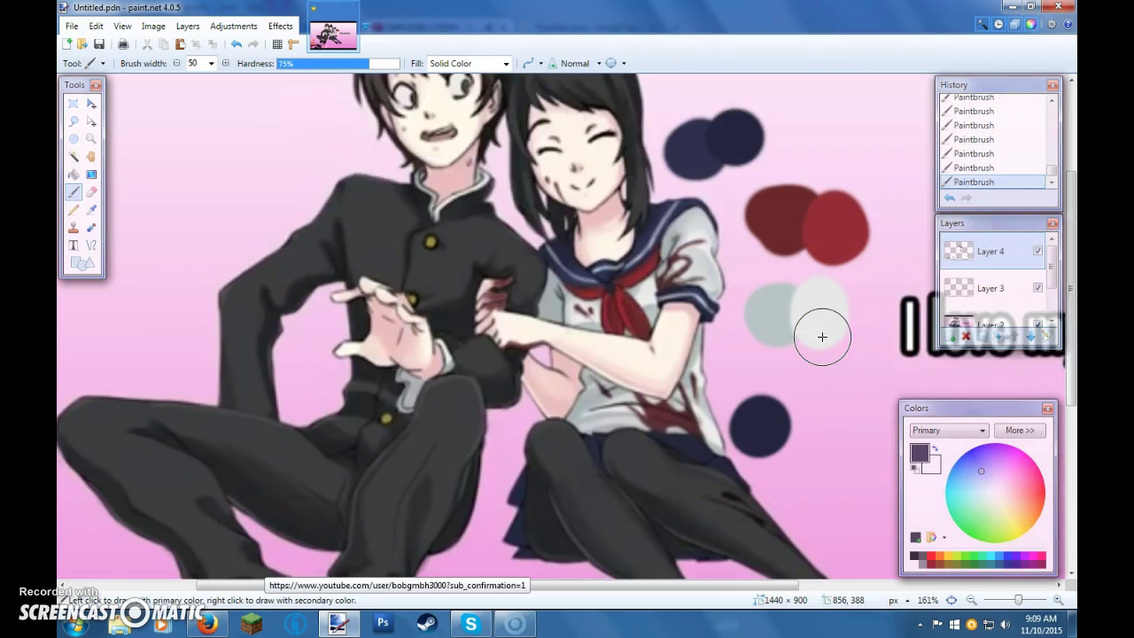
scroll(822, 336, "up", 2)
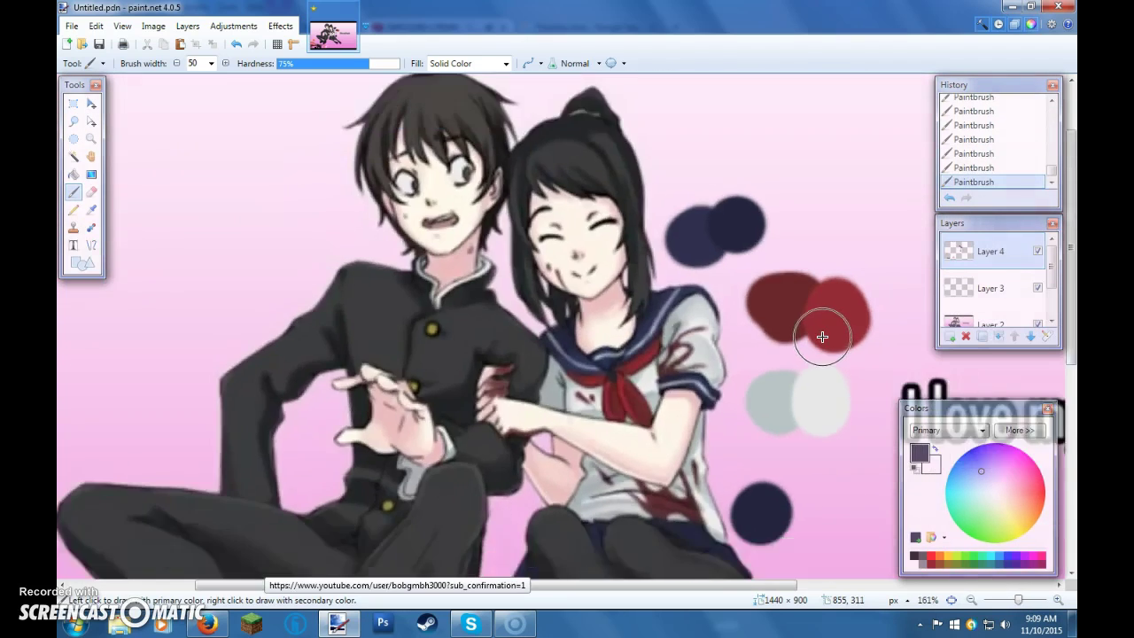
scroll(822, 336, "down", 3)
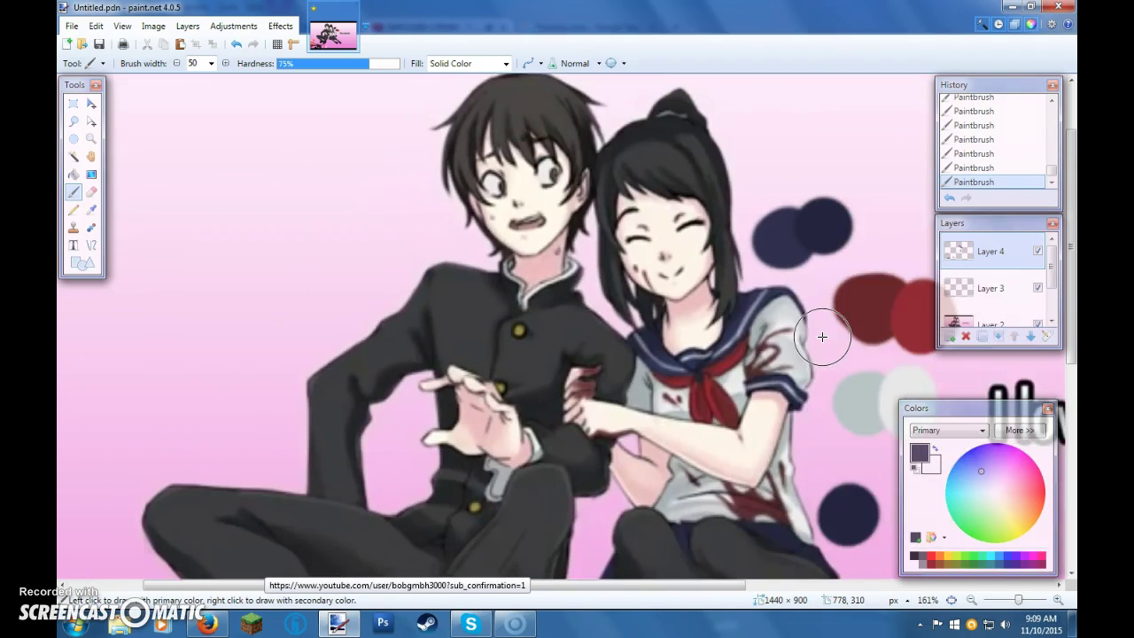
scroll(822, 337, "right", 2)
scroll(822, 337, "up", 3)
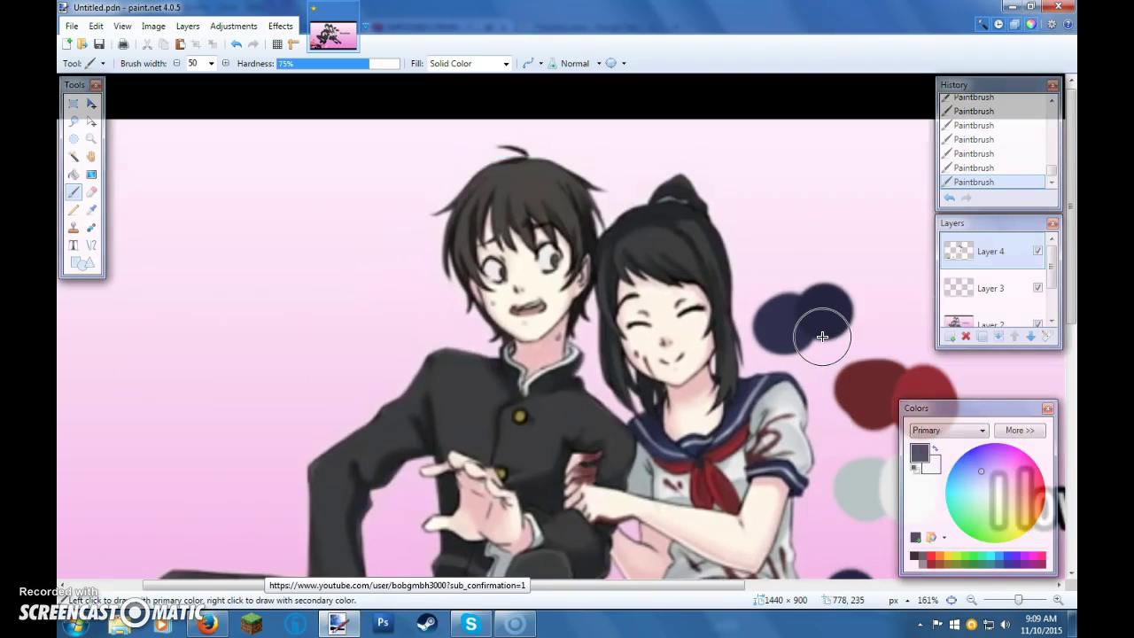
scroll(822, 337, "down", 2)
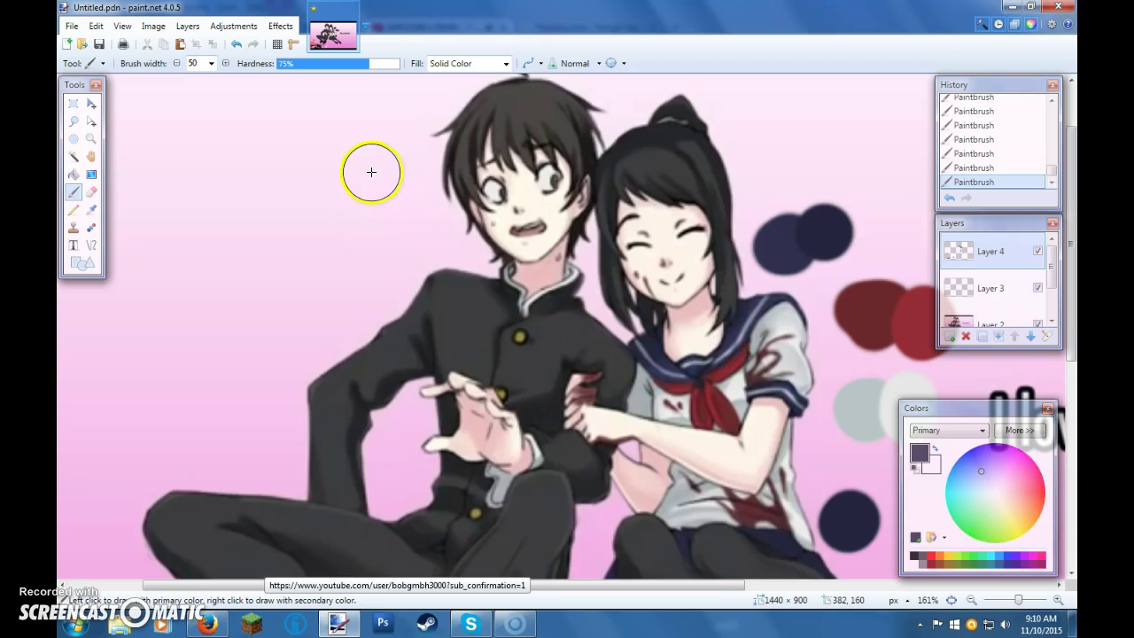
scroll(672, 355, "down", 2)
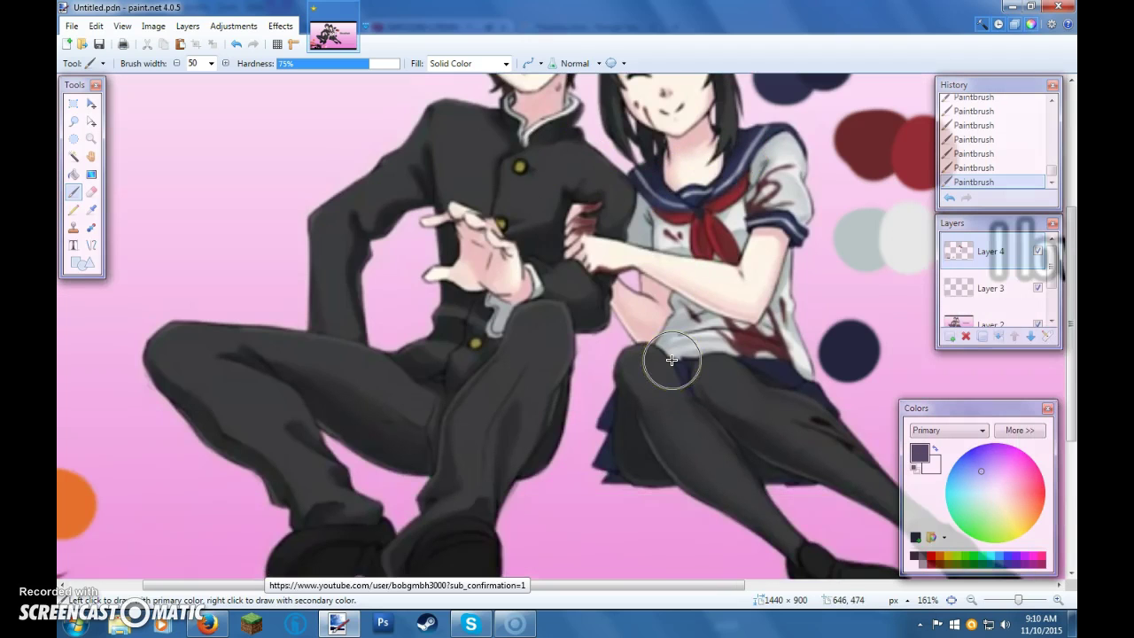
left_click_drag(506, 499, 457, 437)
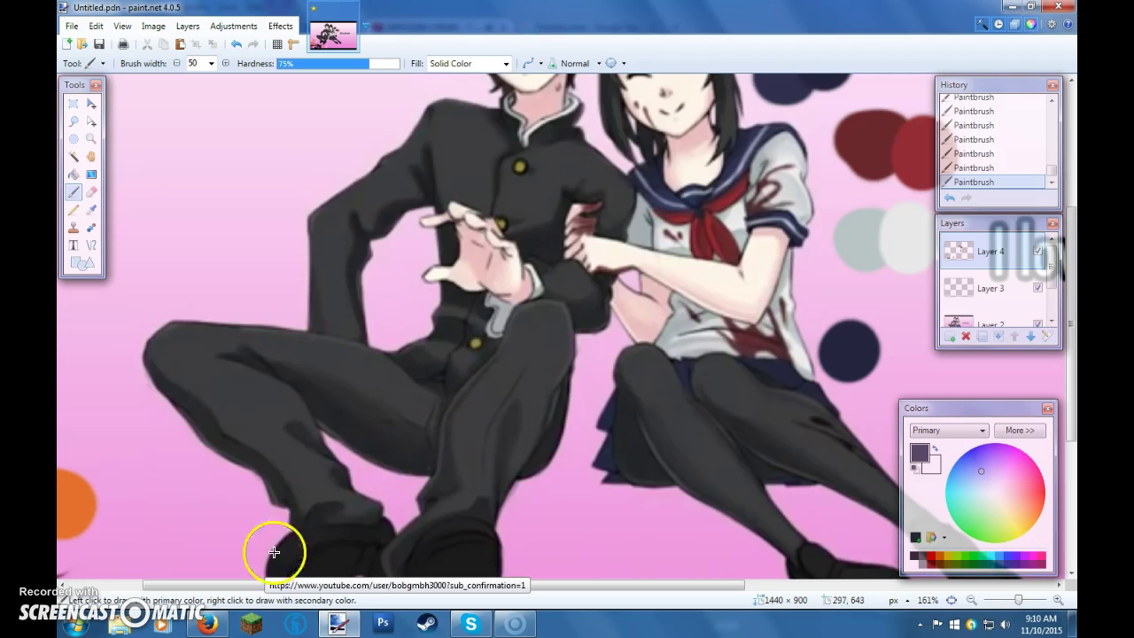
left_click(206, 623)
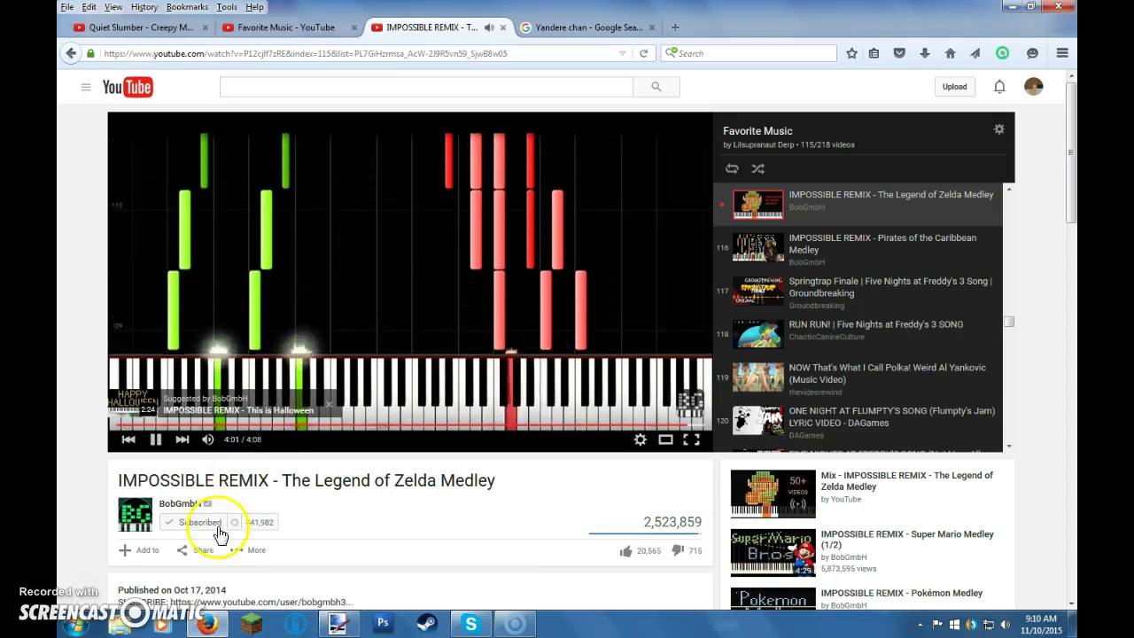
left_click(206, 623)
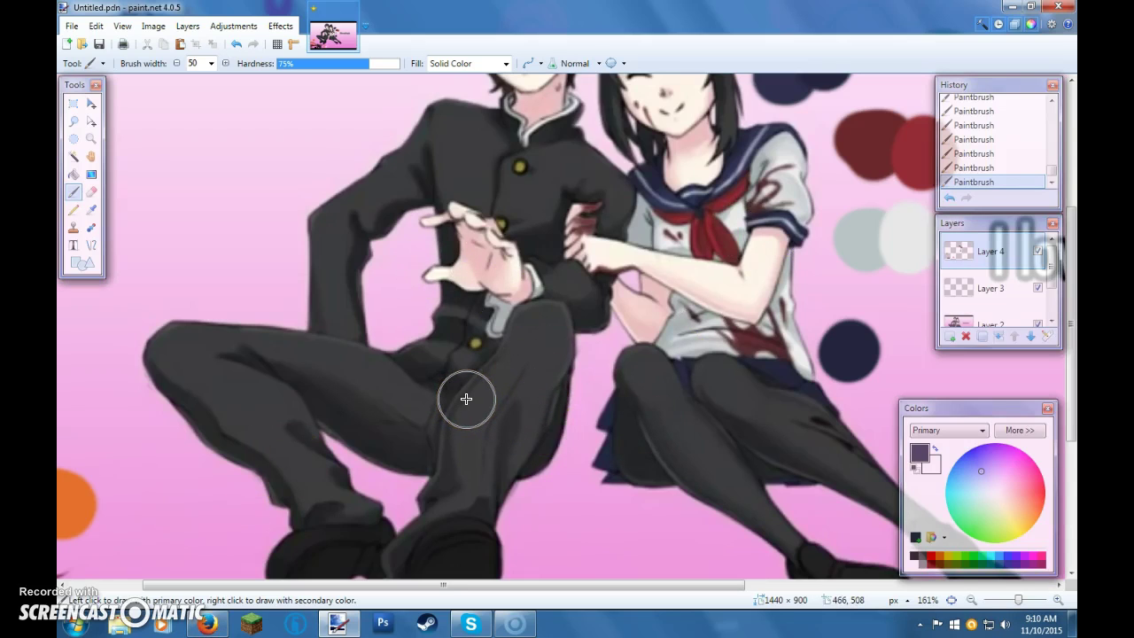
mouse_move(466, 399)
left_mouse_down()
mouse_move(504, 385)
mouse_move(690, 372)
left_mouse_up()
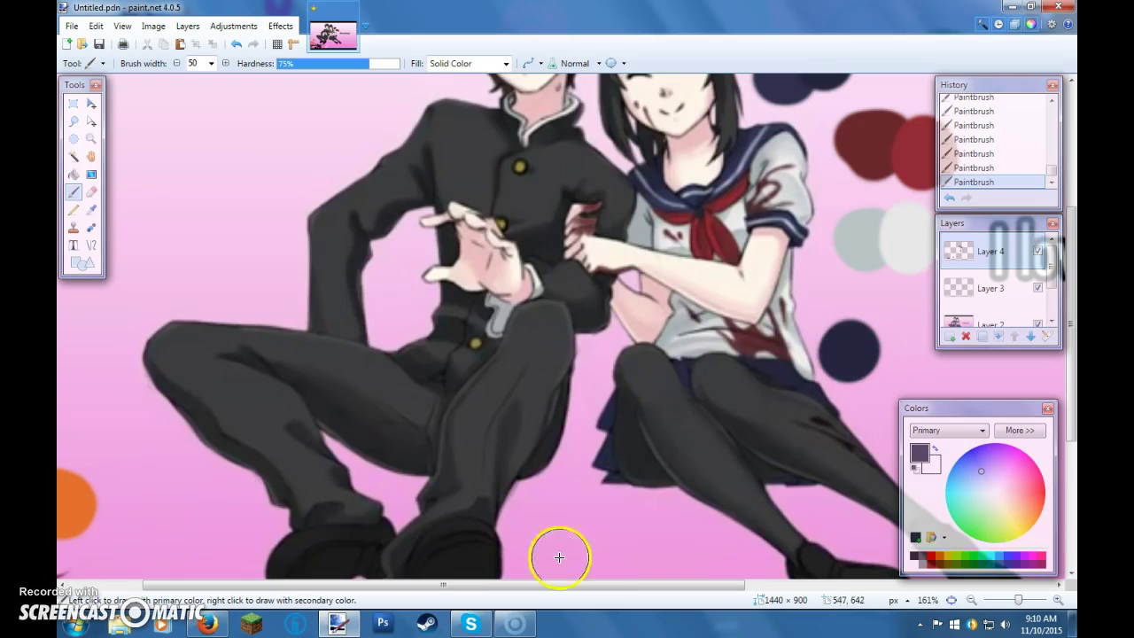
Sample the dark grey of the girl's stockings from Layer 2 and paint a round swatch on Layer 4 beside her legs
left_click_drag(589, 583, 696, 559)
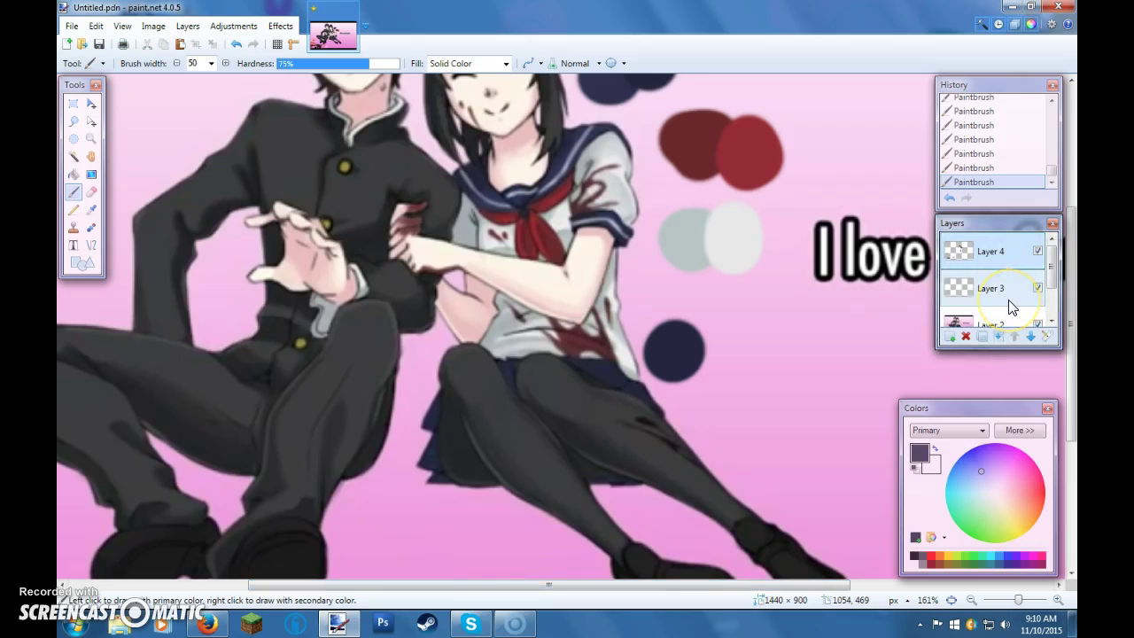
left_click(983, 317)
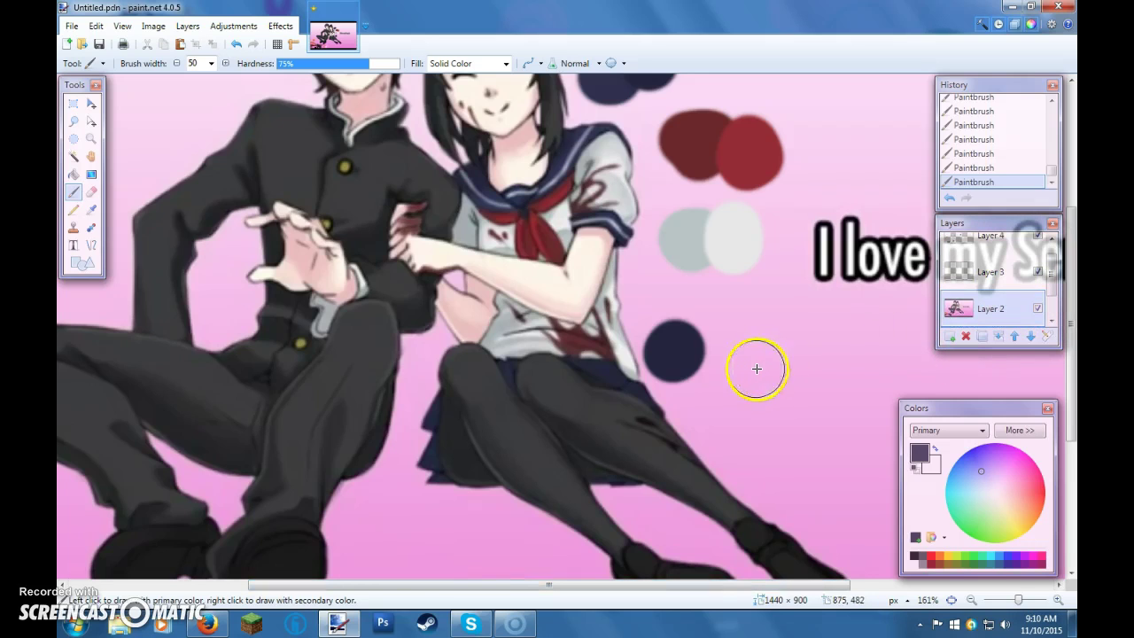
key("k")
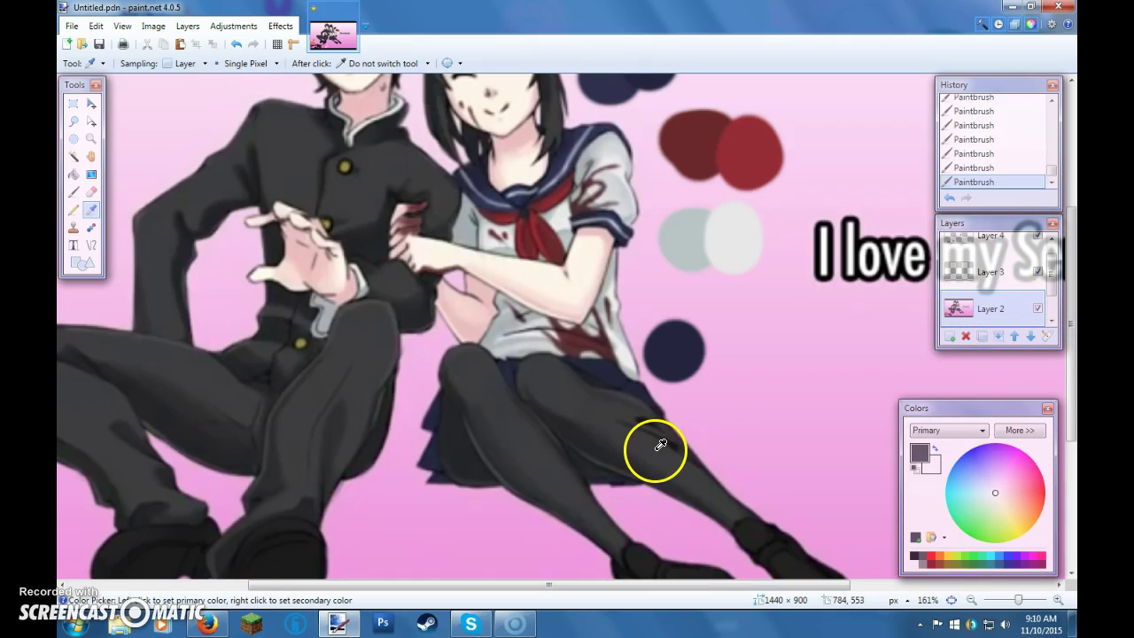
key("b")
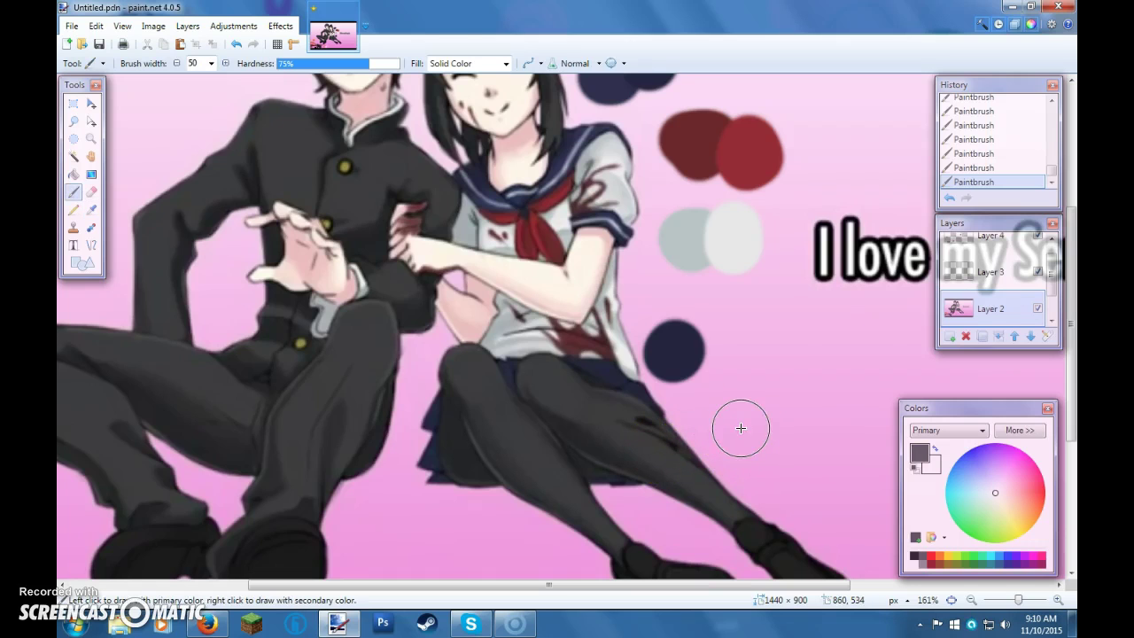
left_click(1008, 235)
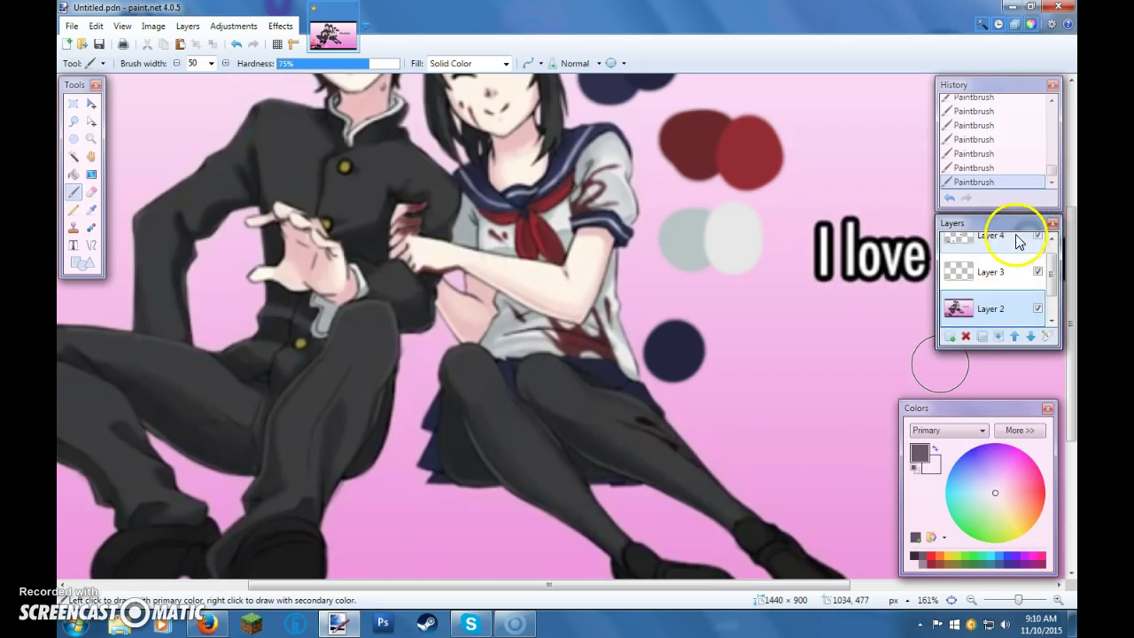
left_click(758, 443)
left_click(206, 623)
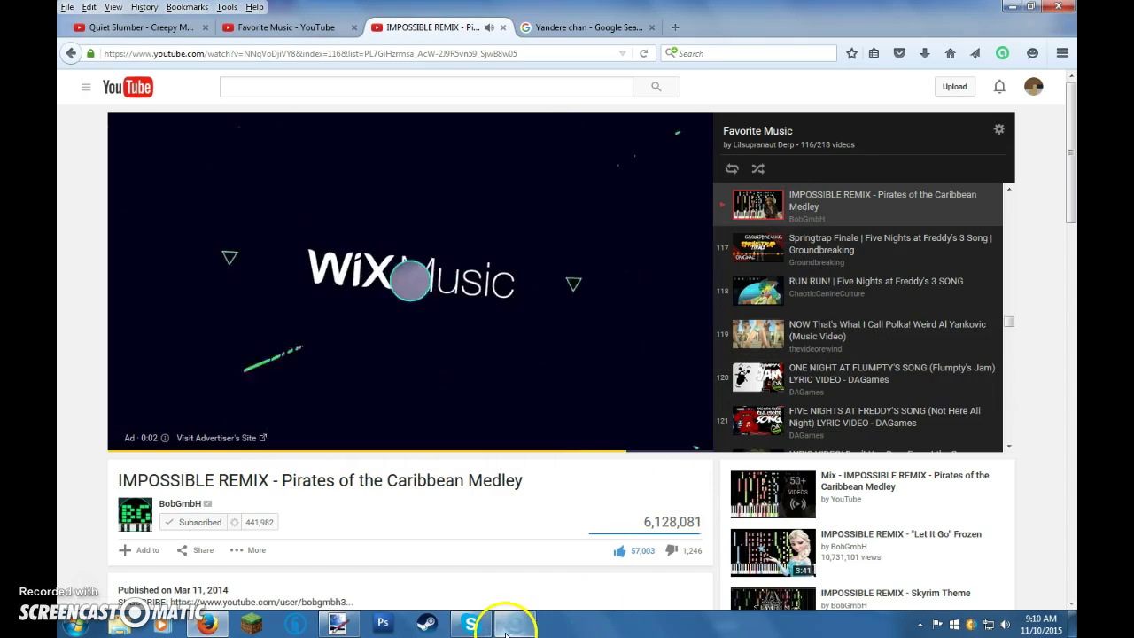
key("alt+Tab")
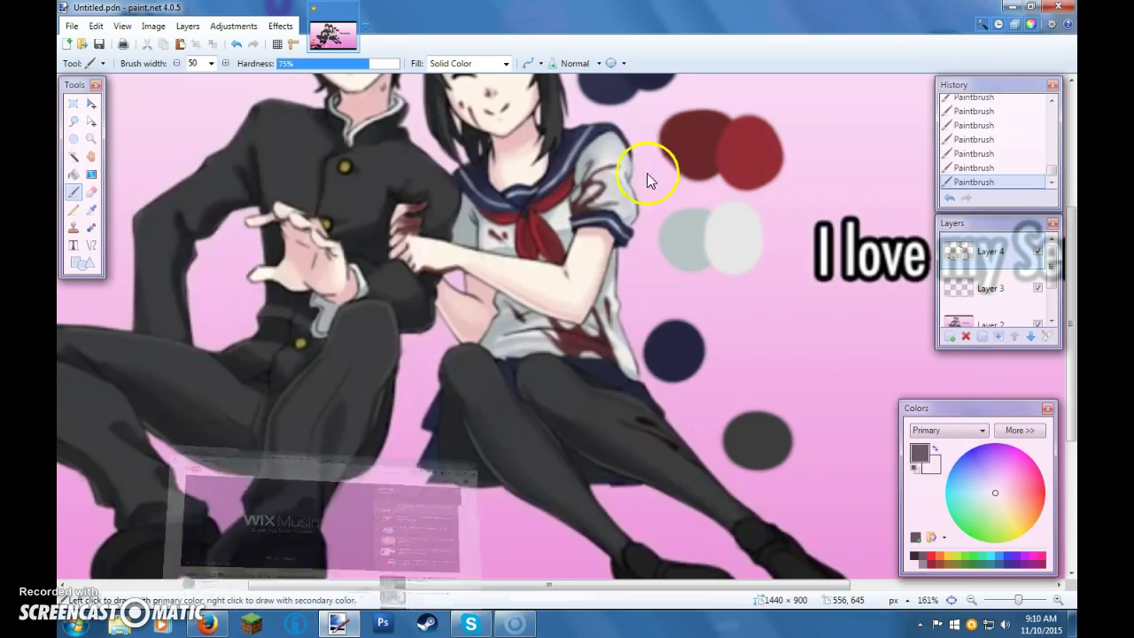
left_click_drag(629, 388, 656, 422)
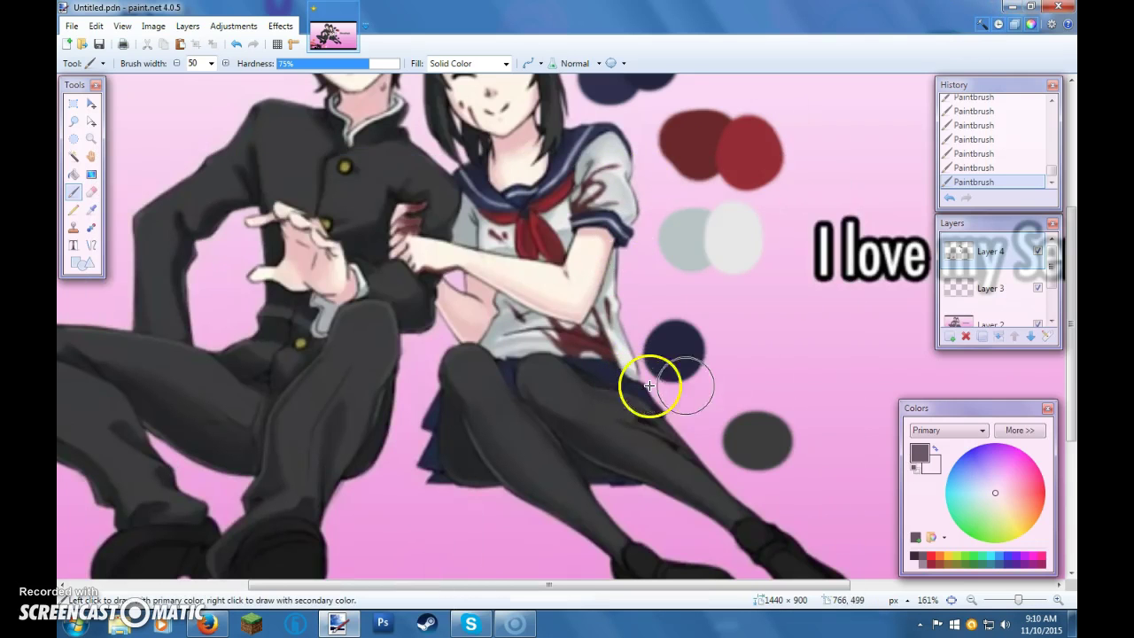
Sample the darker shading of the girl's stockings from Layer 2 and paint a swatch on Layer 4 overlapping the dark grey one
left_click(979, 324)
key("k")
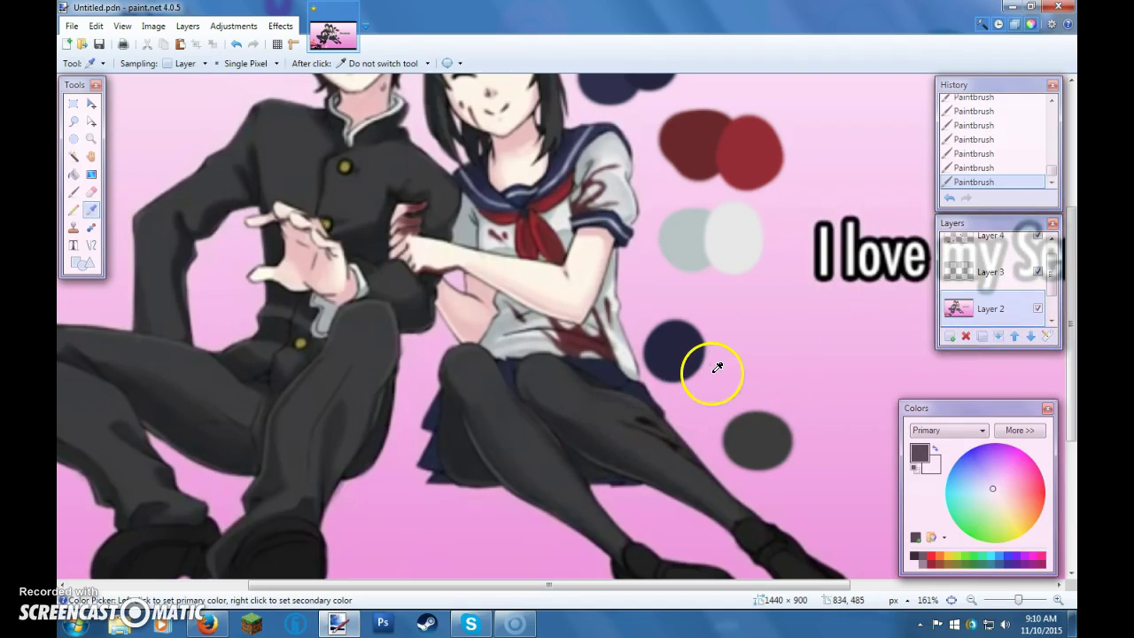
left_click(965, 239)
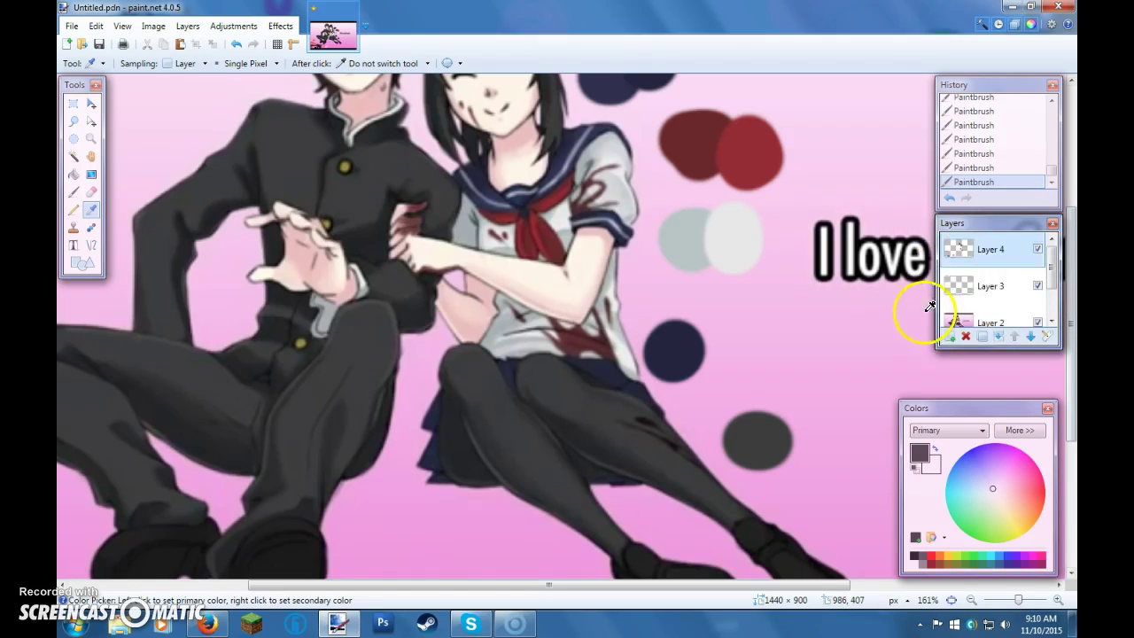
key("b")
left_click(795, 438)
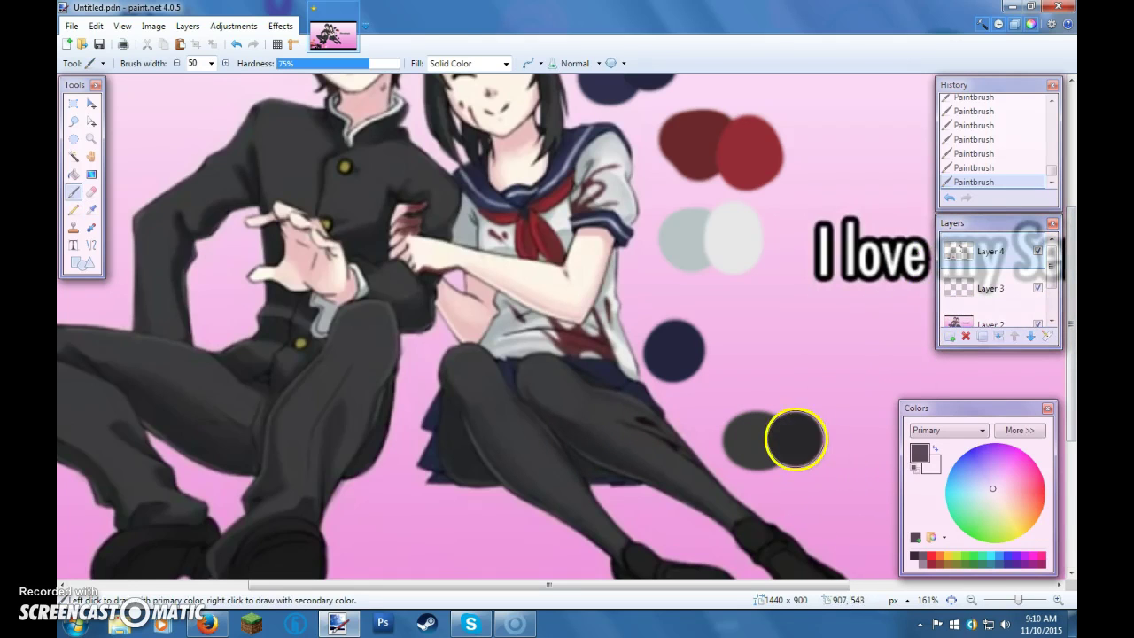
Sample the near-black of the girl's shoe from Layer 2 and paint a round swatch on Layer 4 just above the shoe
scroll(632, 289, "down", 5)
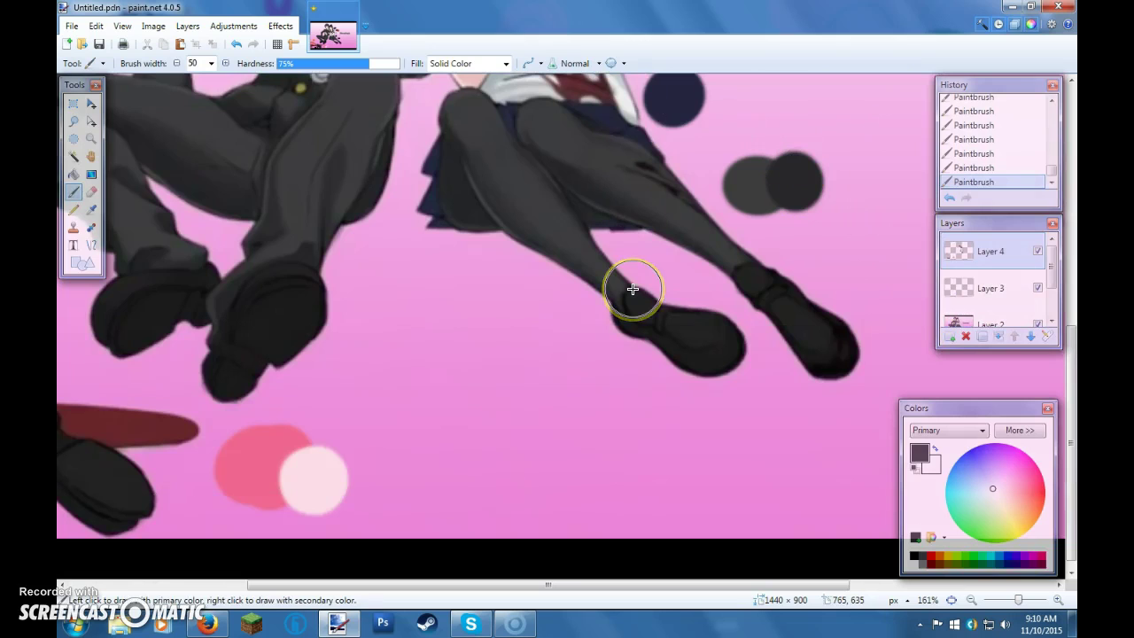
left_click_drag(633, 289, 780, 288)
left_click(1010, 317)
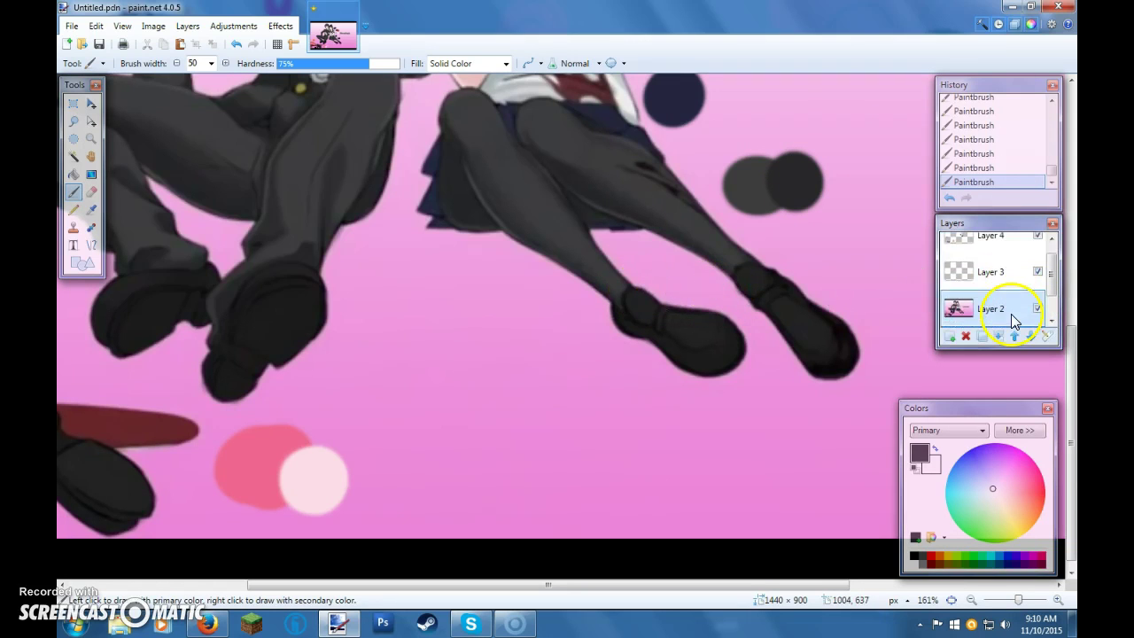
key("k")
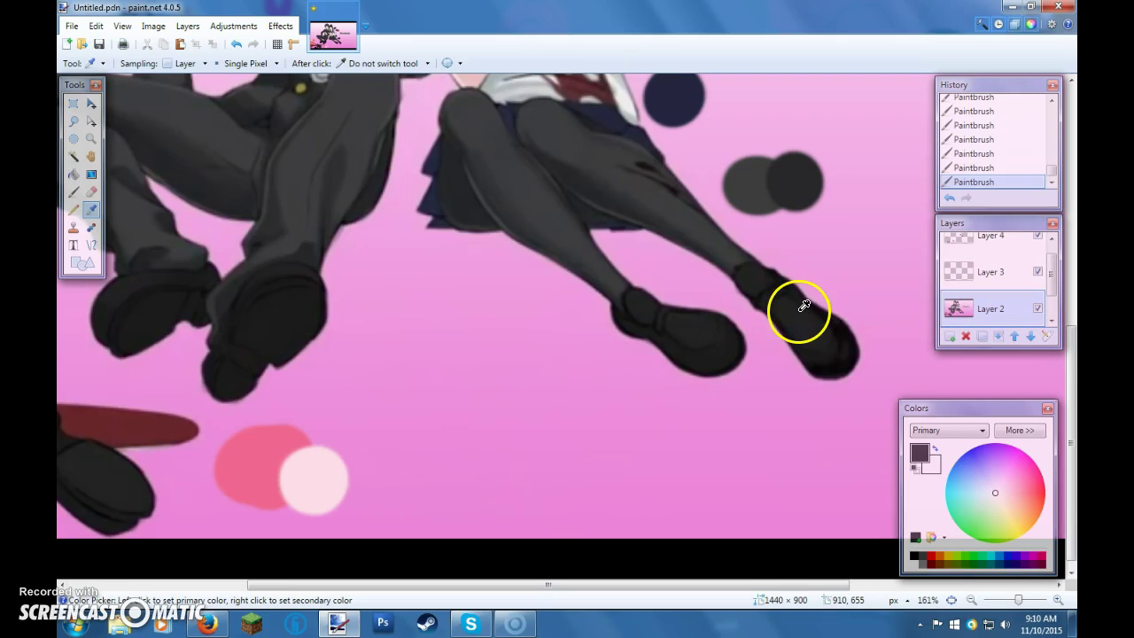
key("b")
left_click(1003, 239)
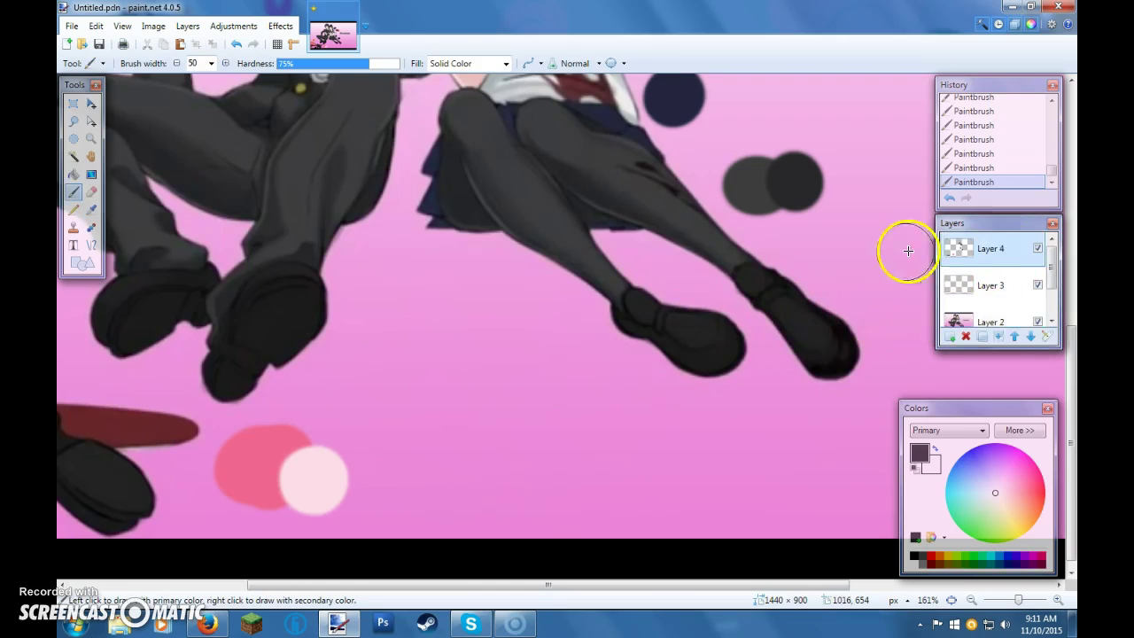
left_click_drag(840, 263, 852, 263)
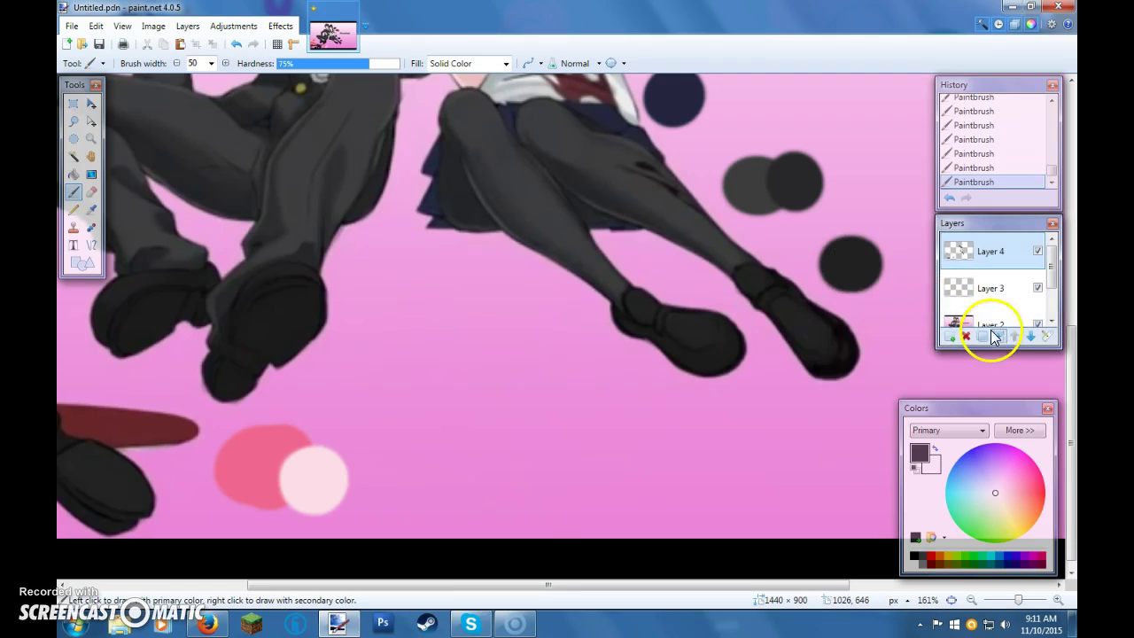
left_click(821, 189)
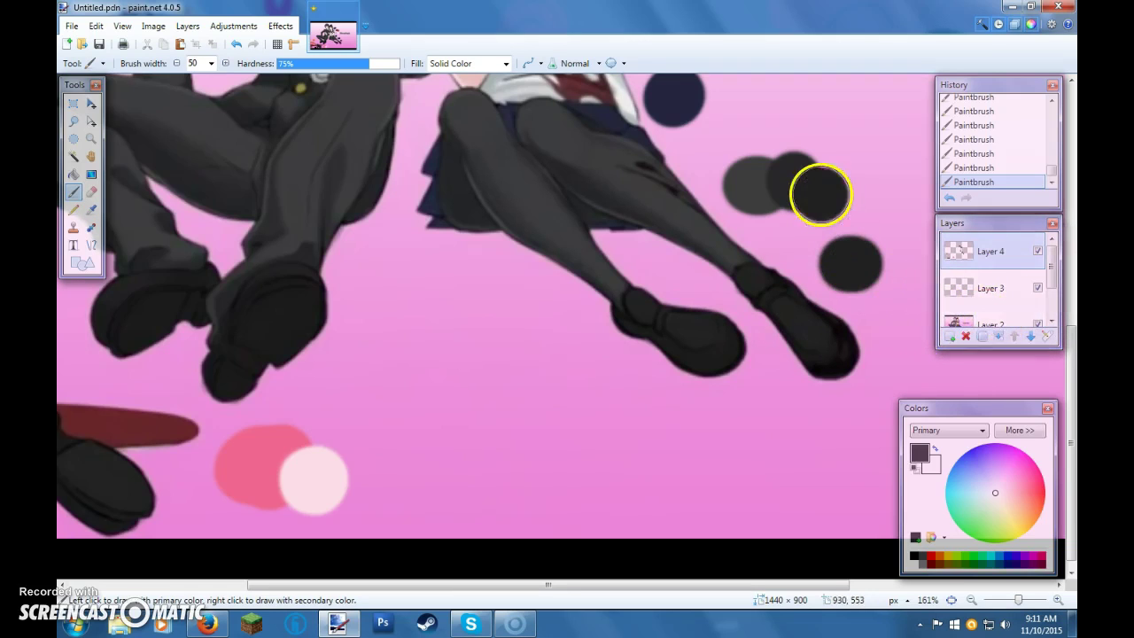
key("ctrl+z")
Sample the pink background from Layer 2 with the Color Picker
left_click(984, 317)
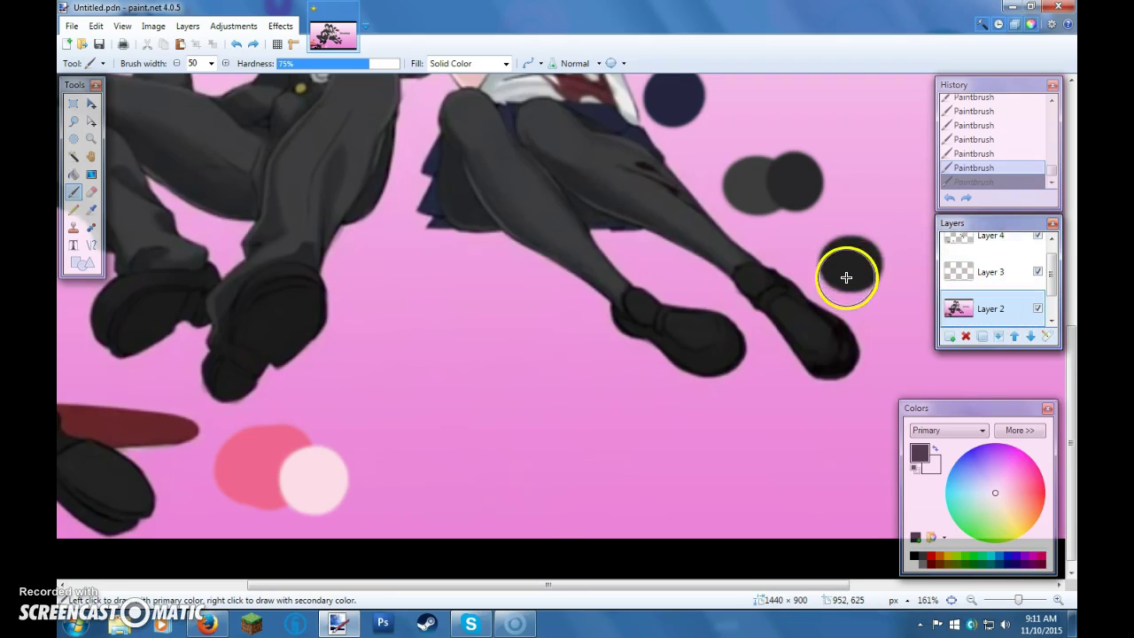
key("k")
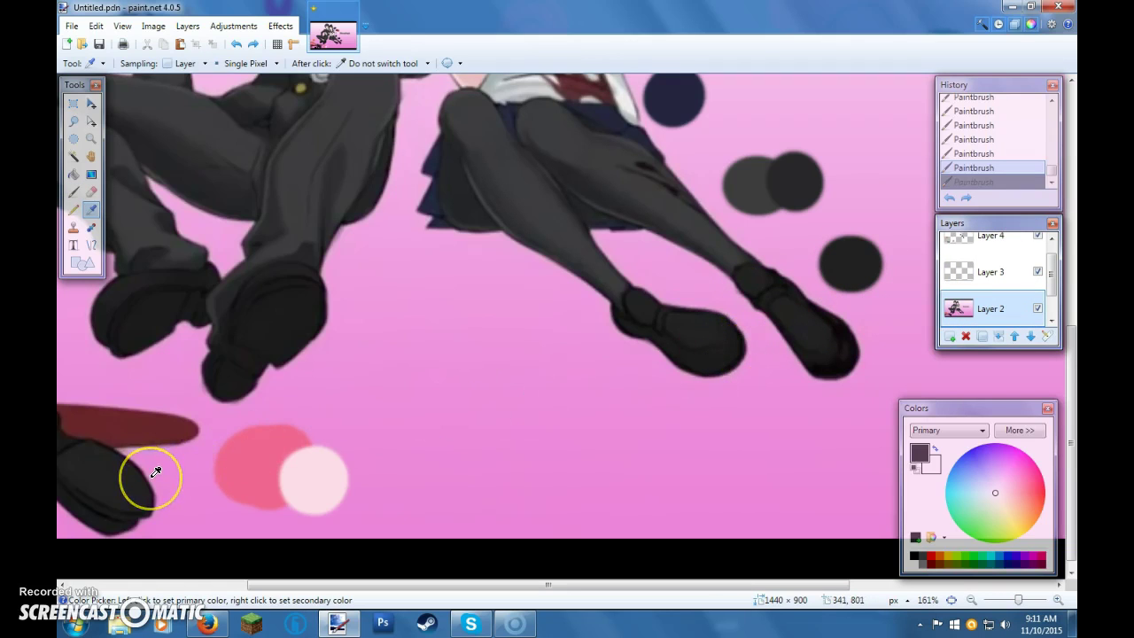
scroll(155, 471, "up", 3, "ctrl")
scroll(155, 472, "down", 3, "ctrl")
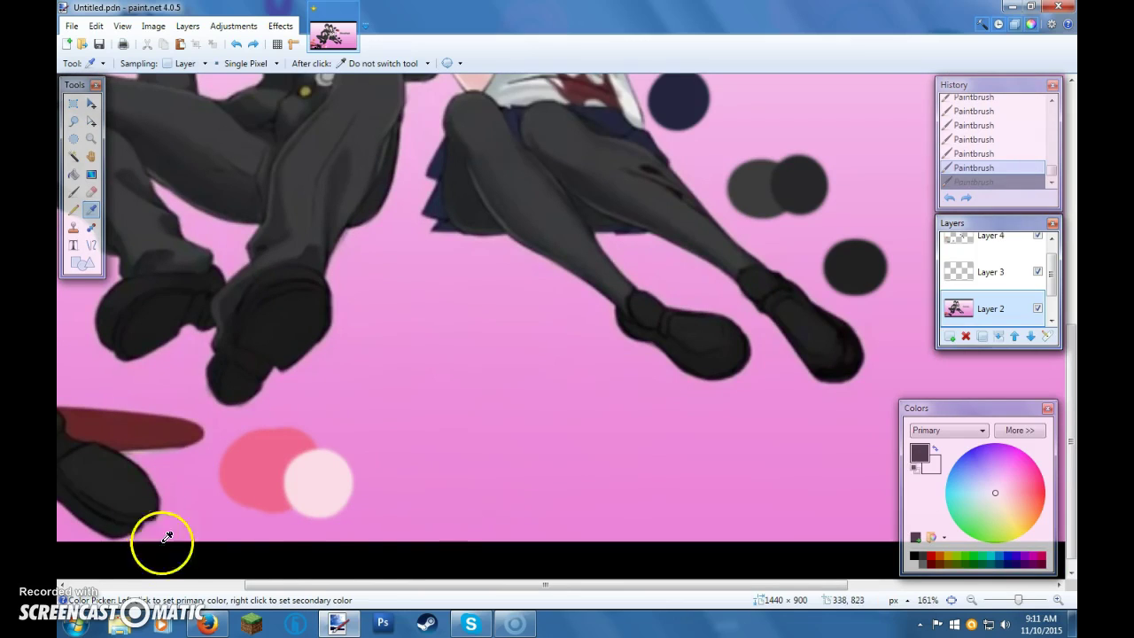
left_click_drag(367, 585, 246, 585)
left_click(408, 492)
left_click_drag(373, 585, 583, 586)
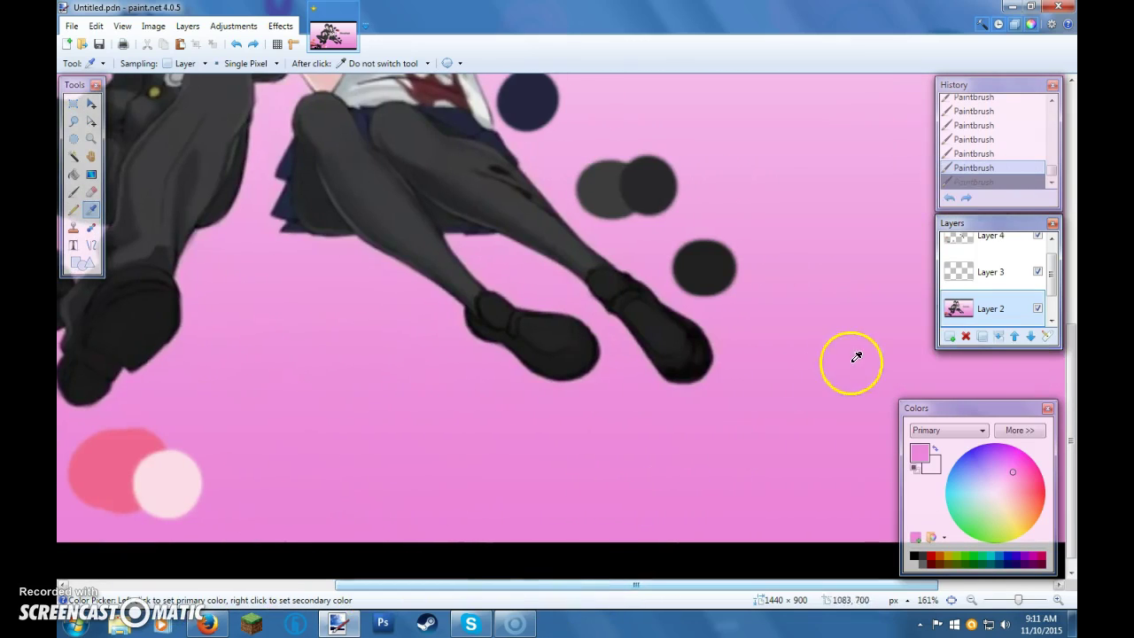
Sample the black swatch below the orange-haired girl's shoe and paint a round swatch on Layer 4 overlapping the seated girl's shoe swatch
left_click(990, 251)
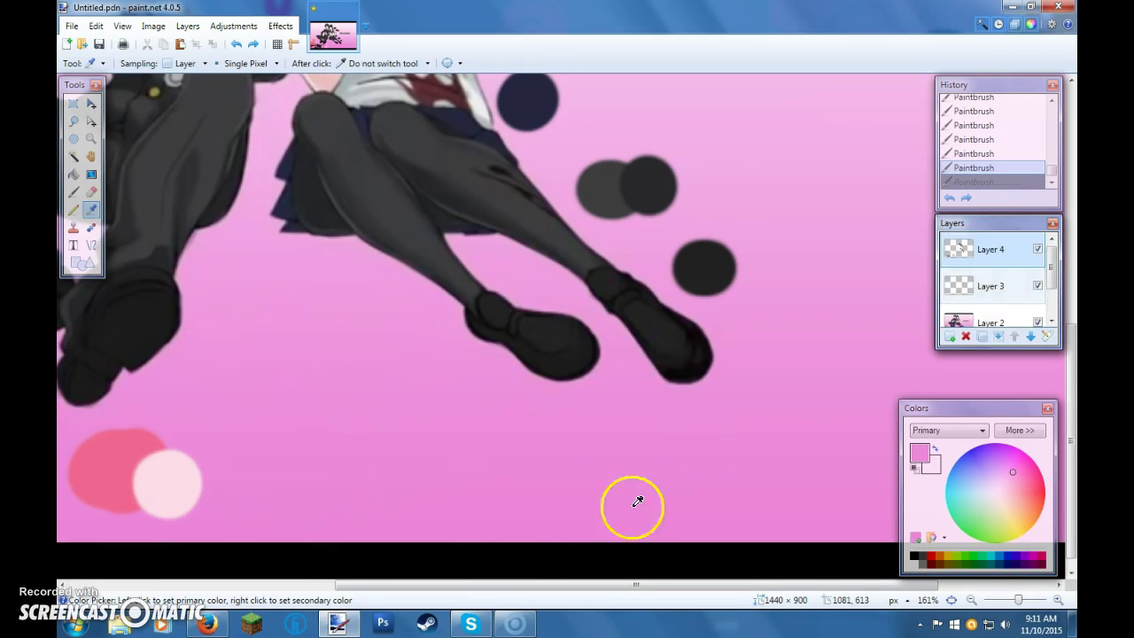
left_click_drag(551, 585, 362, 586)
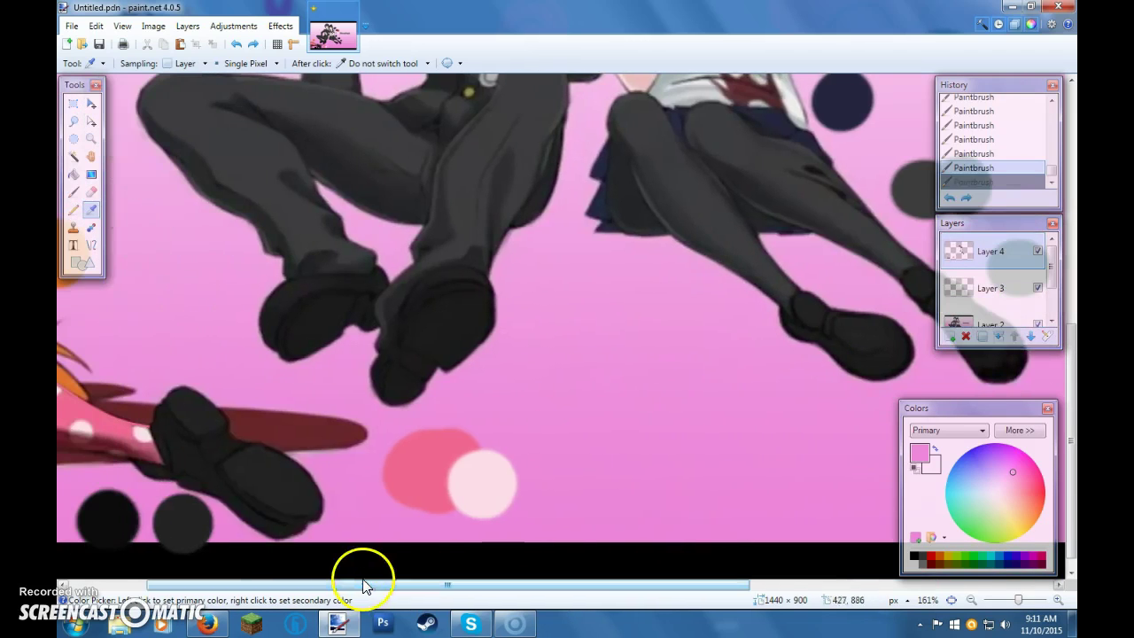
left_click(185, 513)
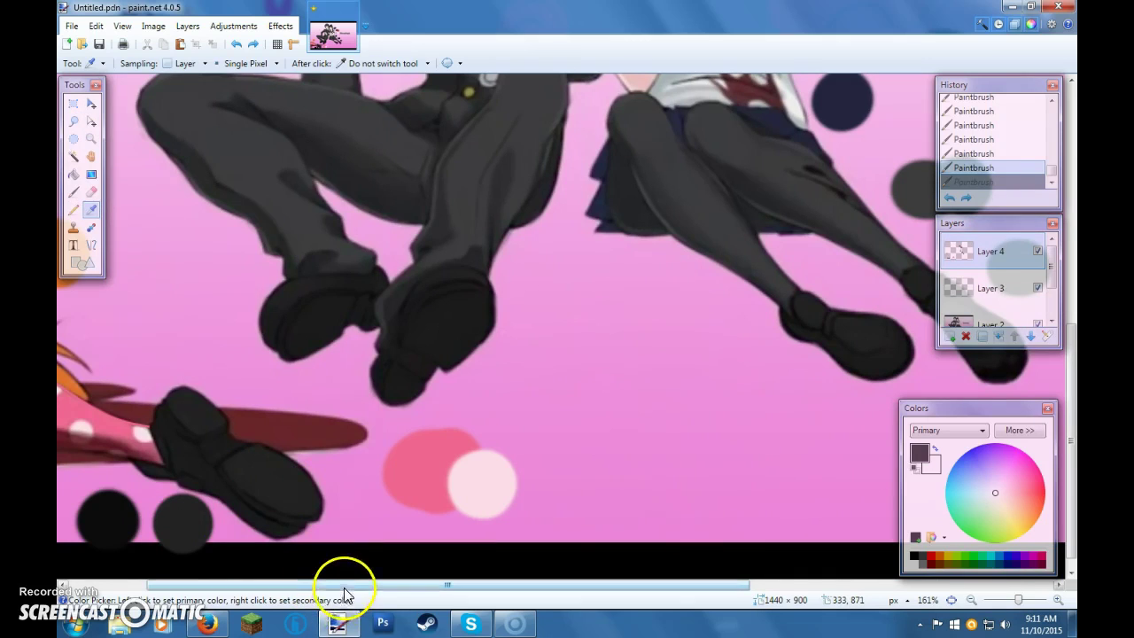
left_click(111, 516)
left_click_drag(352, 585, 571, 585)
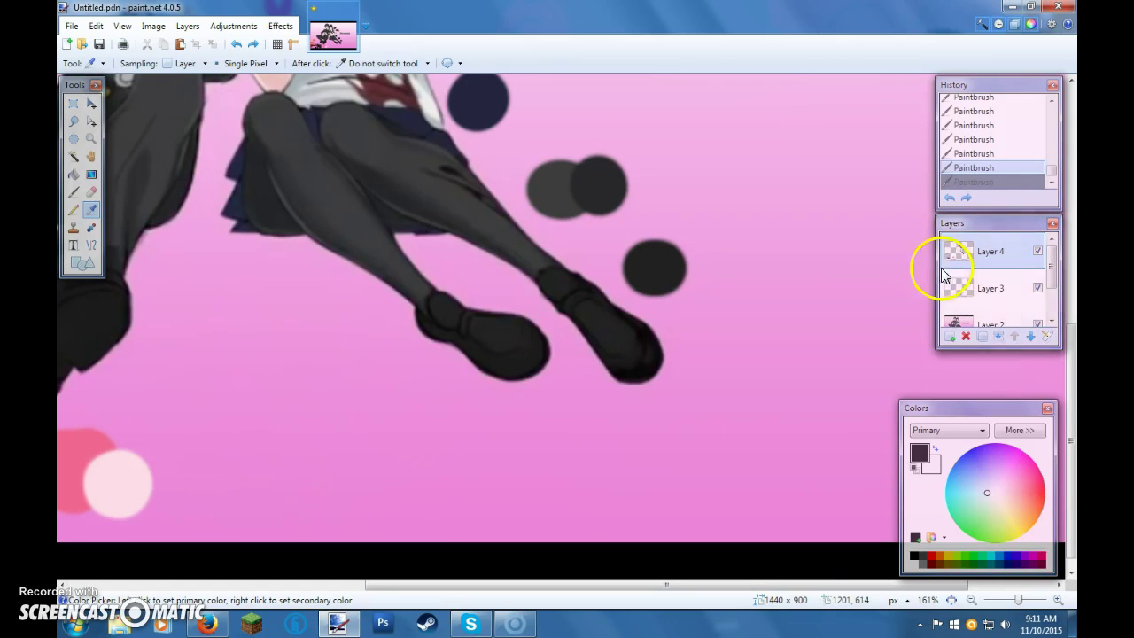
key("b")
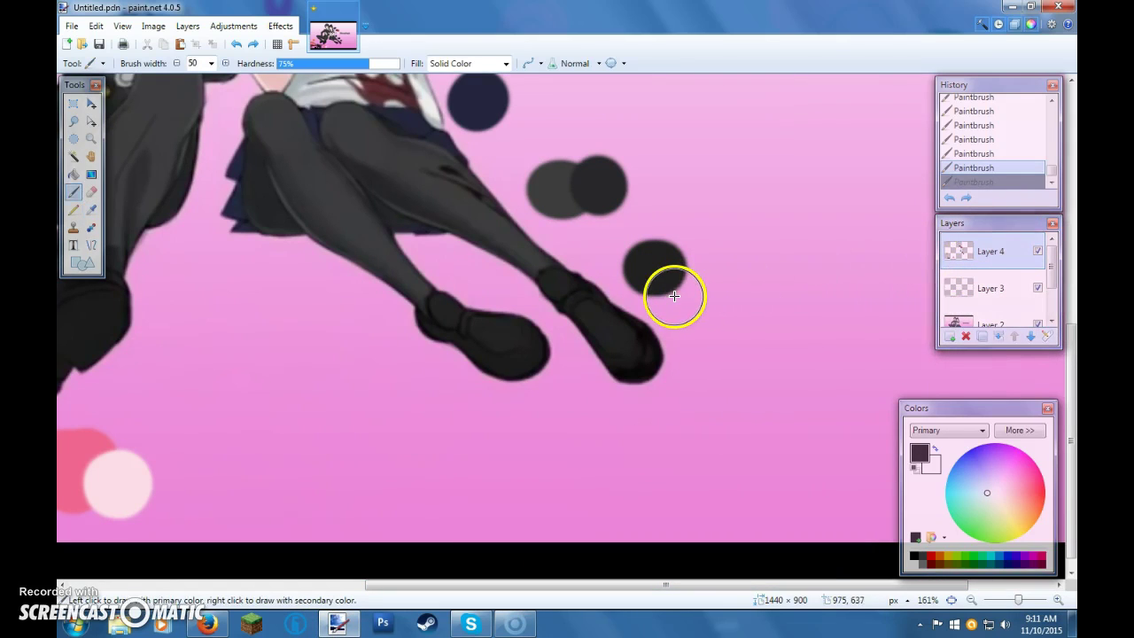
left_click(674, 296)
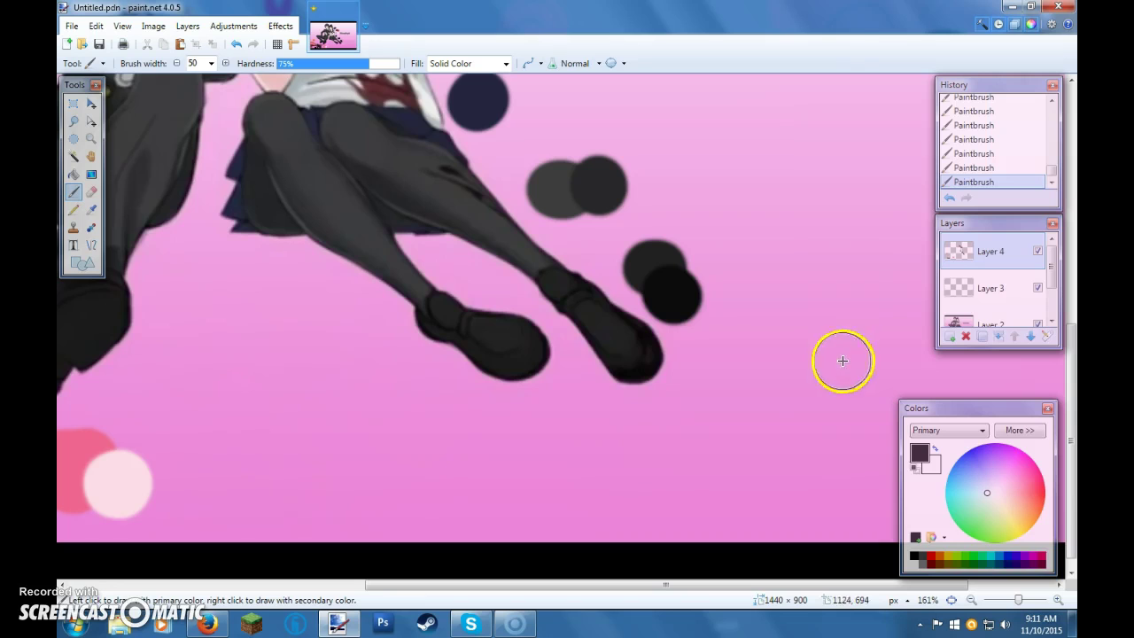
Sample the darker stocking swatch on Layer 4 and paint a round swatch above the boy's bent knee
left_click_drag(408, 586, 240, 524)
scroll(236, 336, "up", 3)
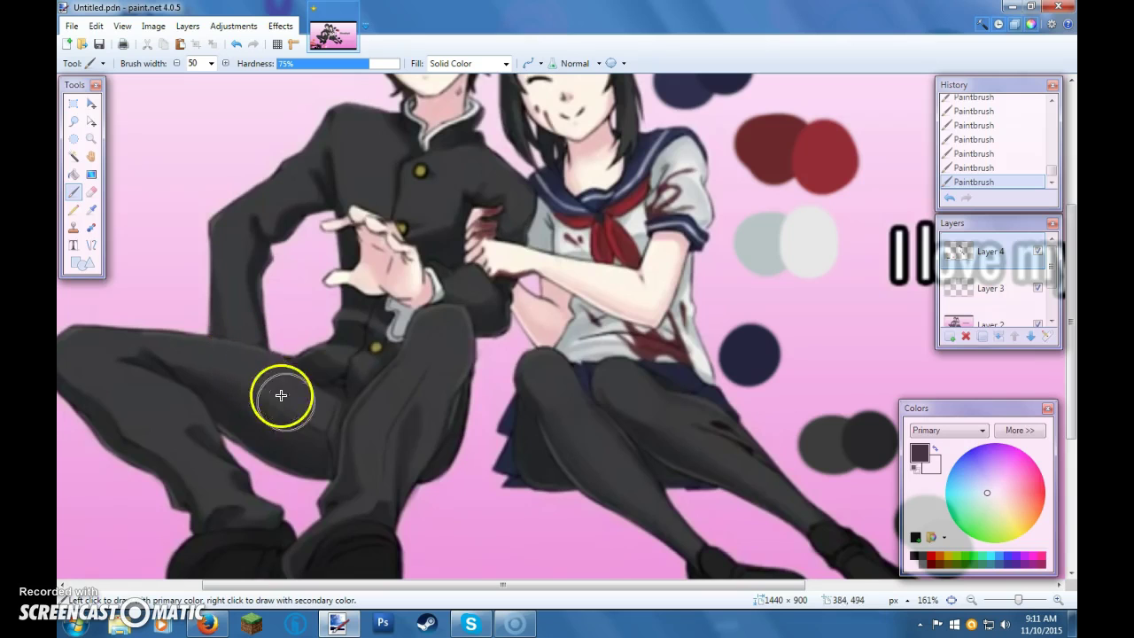
left_click_drag(436, 586, 494, 562)
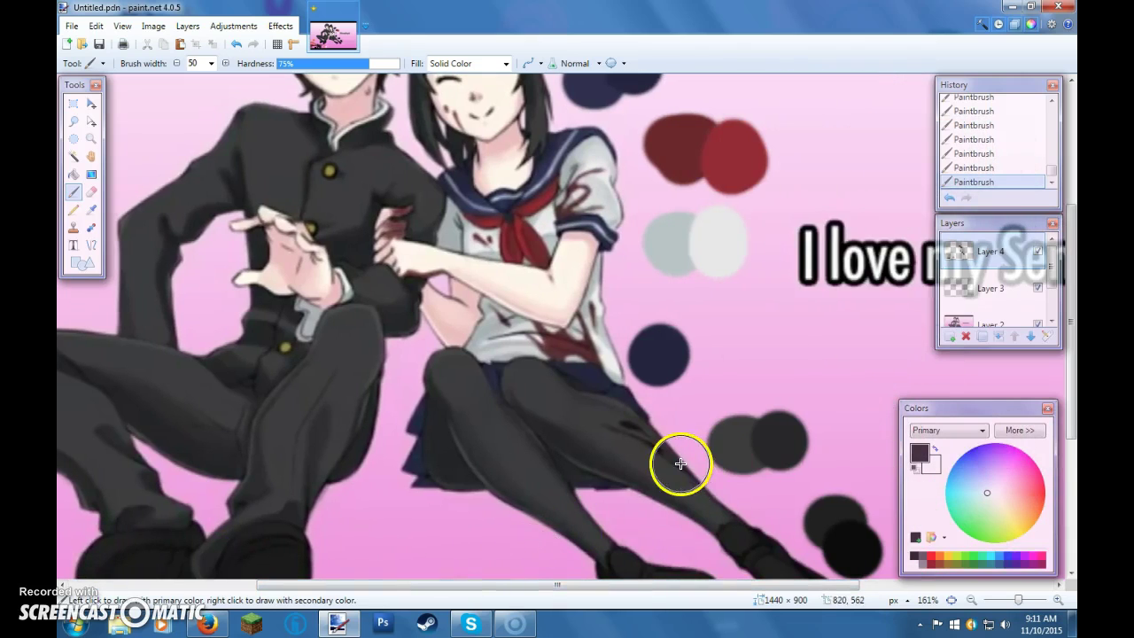
key("k")
left_click(777, 450)
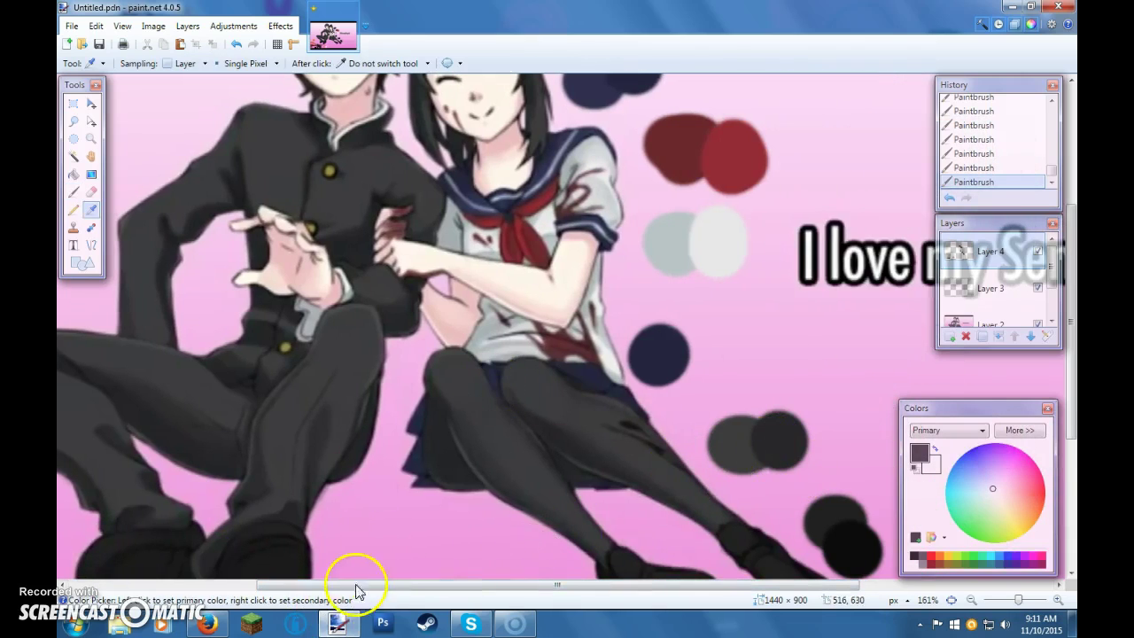
left_click_drag(339, 587, 231, 574)
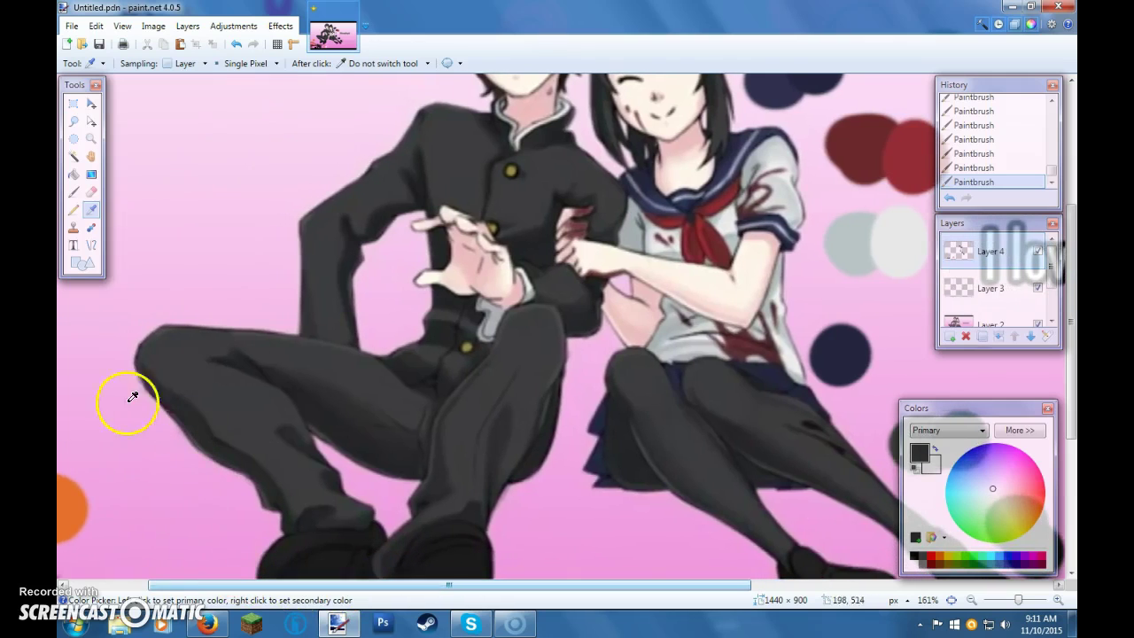
key("b")
left_click(185, 280)
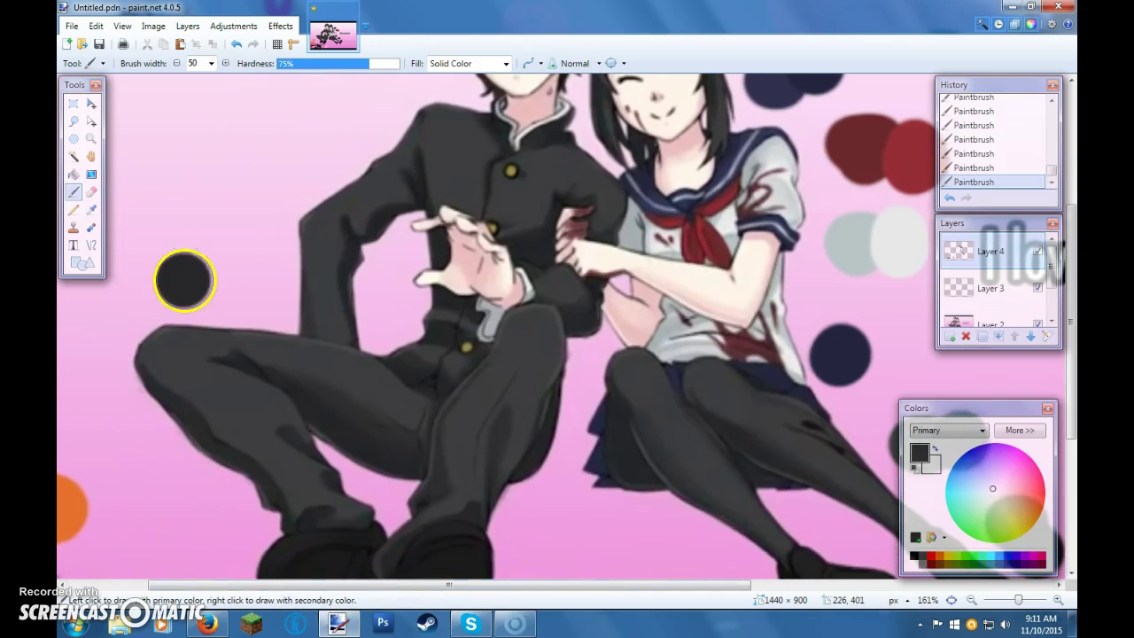
Sample the lighter dark grey stocking swatch and paint a round swatch overlapping the one above the boy's knee
left_click_drag(602, 590, 671, 594)
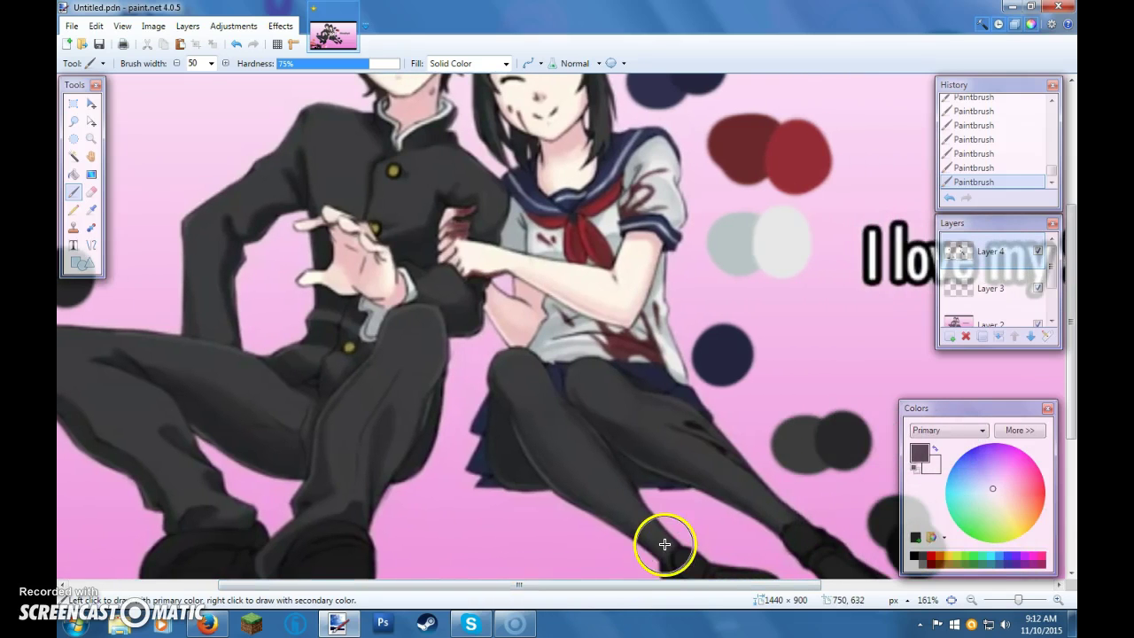
key("k")
left_click(793, 443)
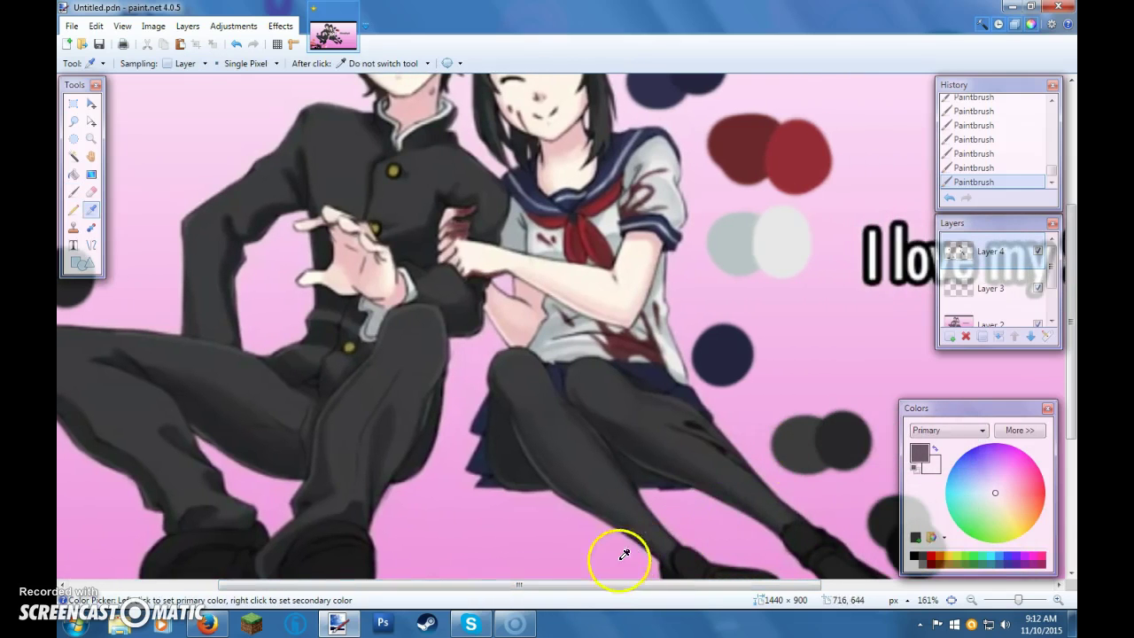
key("b")
left_click_drag(499, 586, 376, 580)
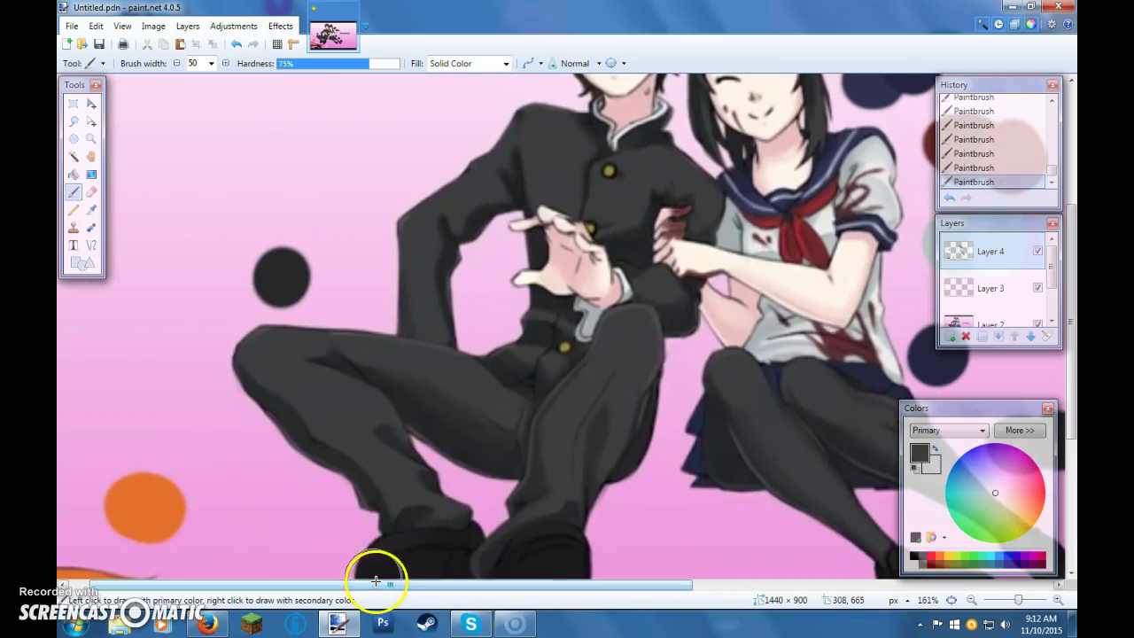
left_click(237, 276)
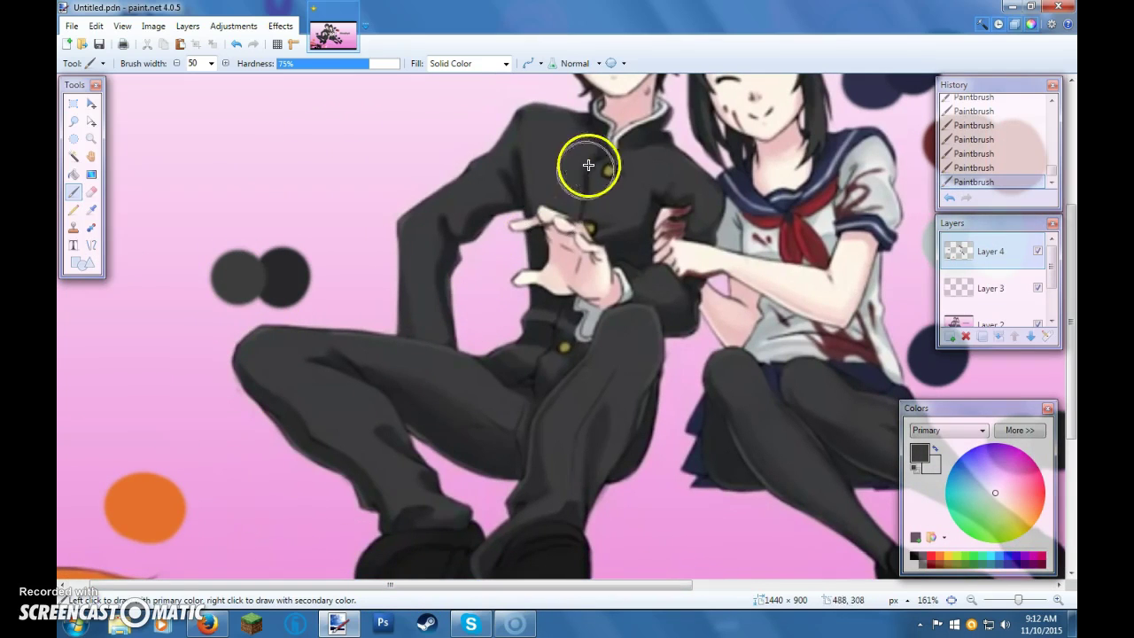
Look over the boy's and girl's hair, clothing and shoes for colors that still need swatches
scroll(601, 224, "up", 2)
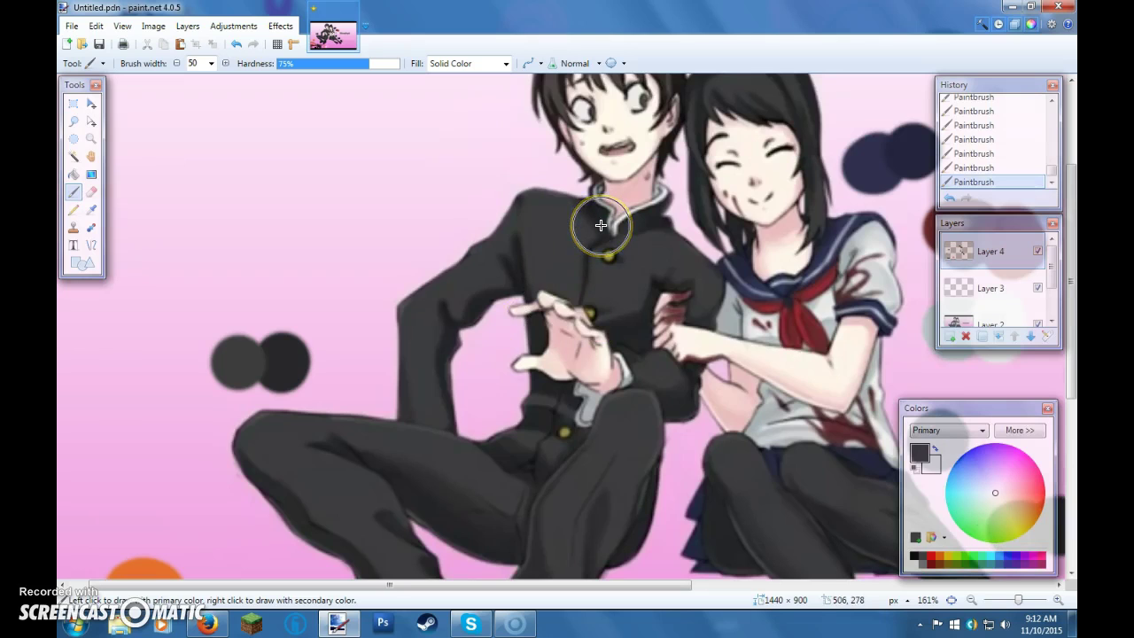
scroll(601, 224, "up", 2)
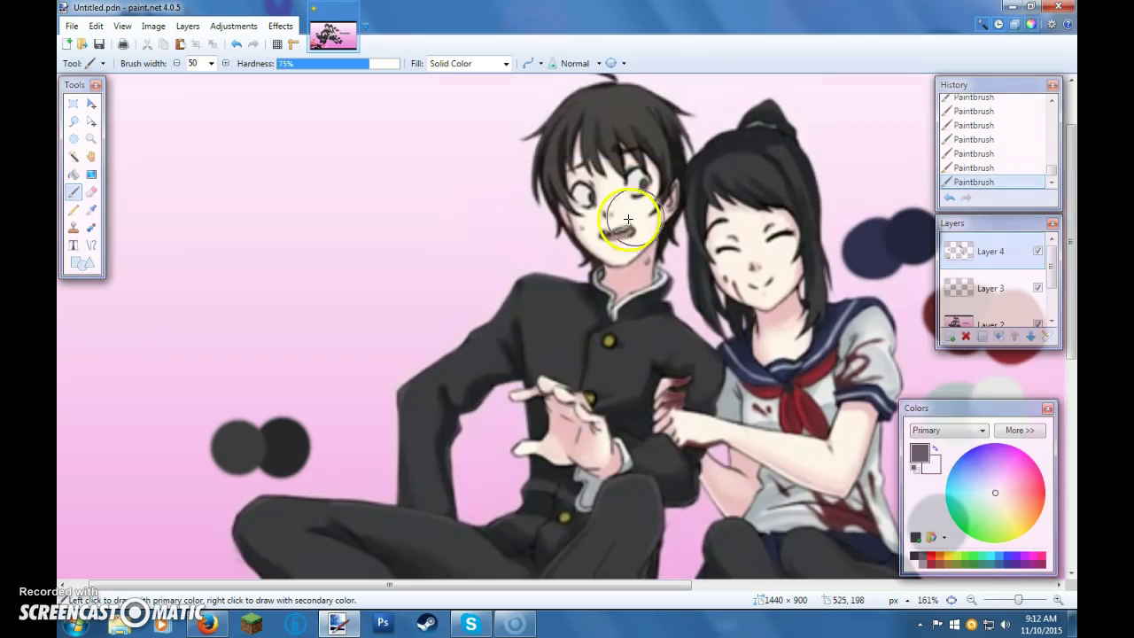
scroll(727, 250, "down", 4)
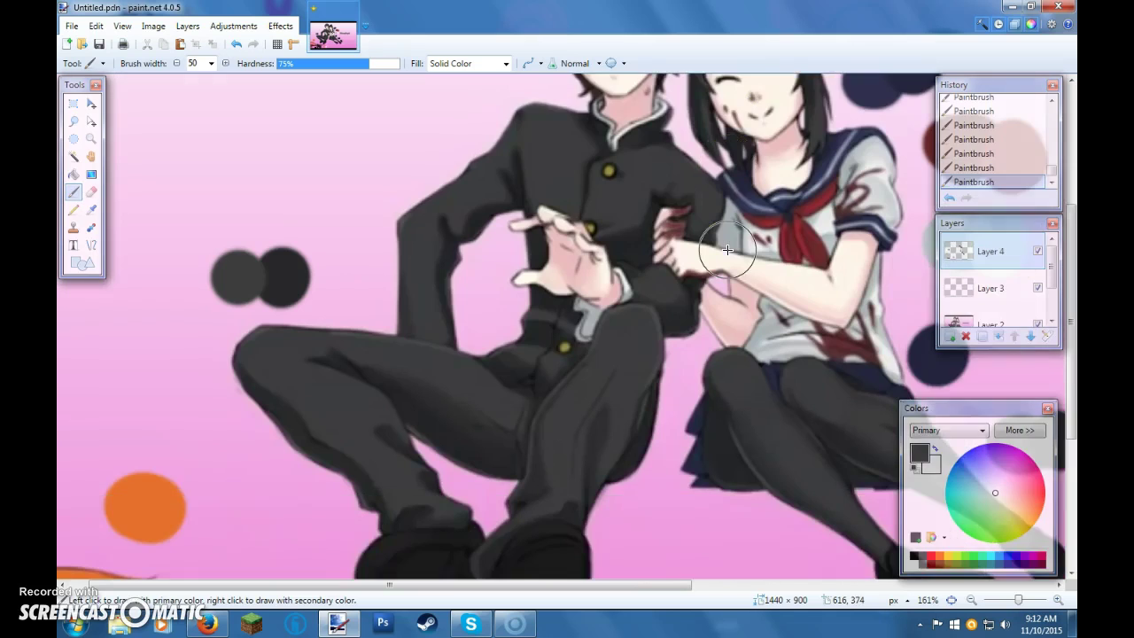
scroll(727, 250, "down", 2)
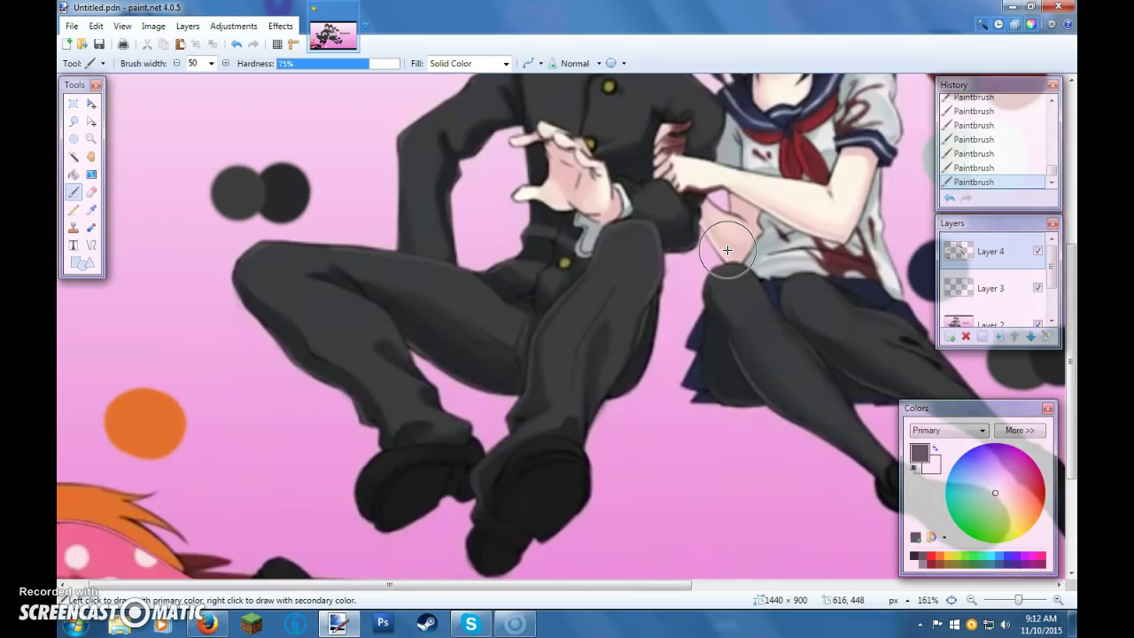
scroll(727, 250, "down", 2)
left_click_drag(556, 592, 664, 600)
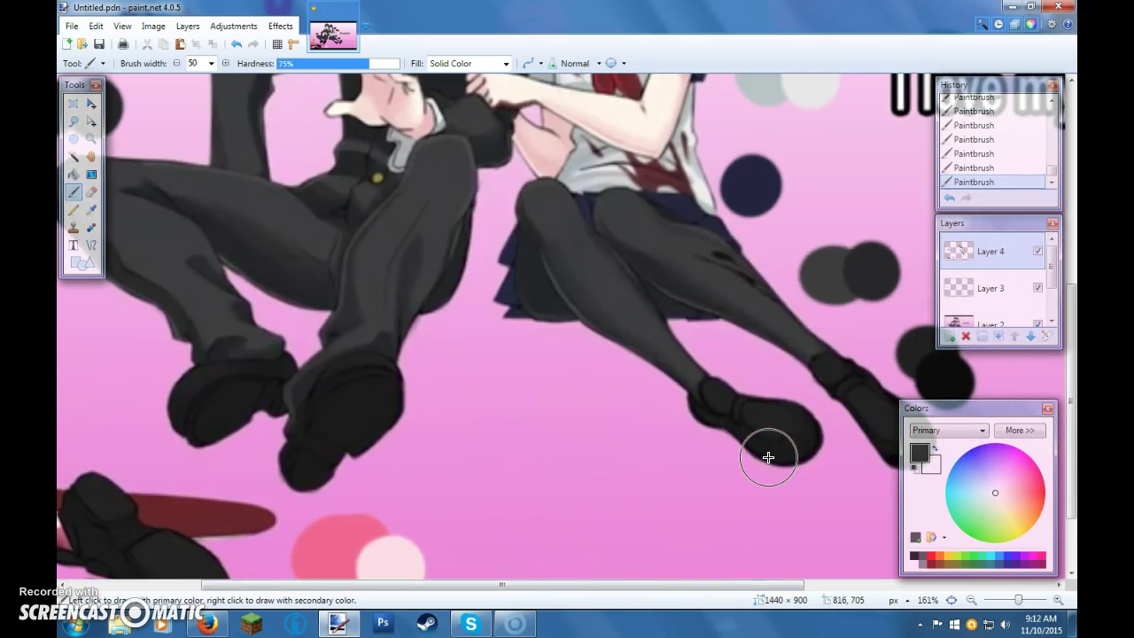
mouse_move(768, 457)
left_mouse_down()
mouse_move(704, 493)
mouse_move(708, 453)
mouse_move(684, 446)
mouse_move(737, 372)
mouse_move(651, 354)
mouse_move(810, 380)
mouse_move(799, 301)
mouse_move(860, 286)
mouse_move(856, 207)
left_mouse_up()
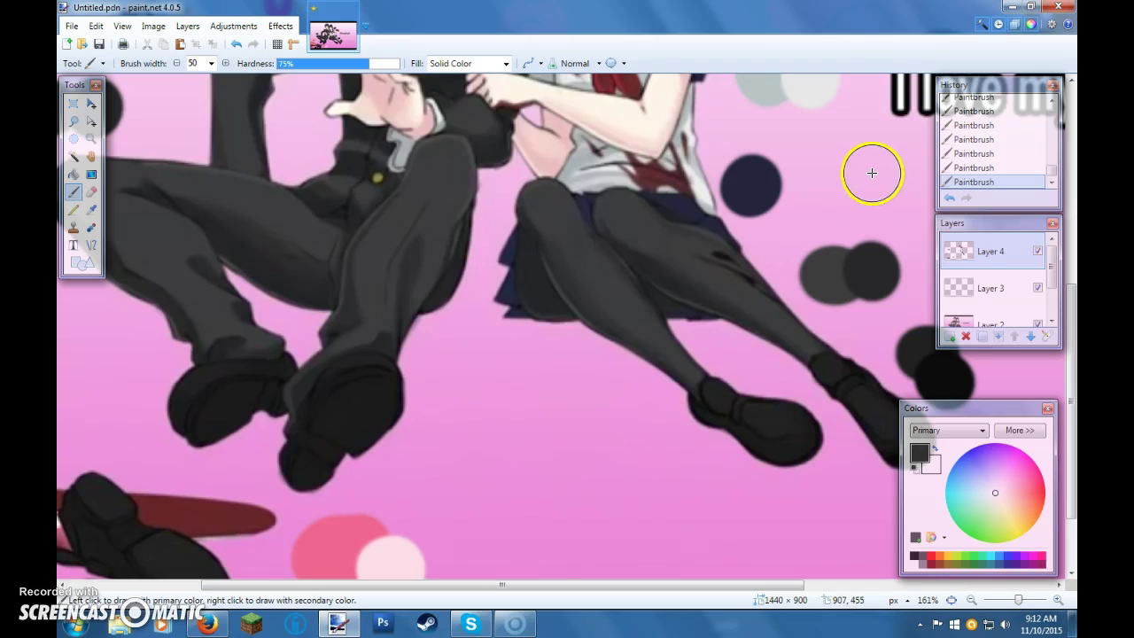
scroll(558, 514, "up", 3)
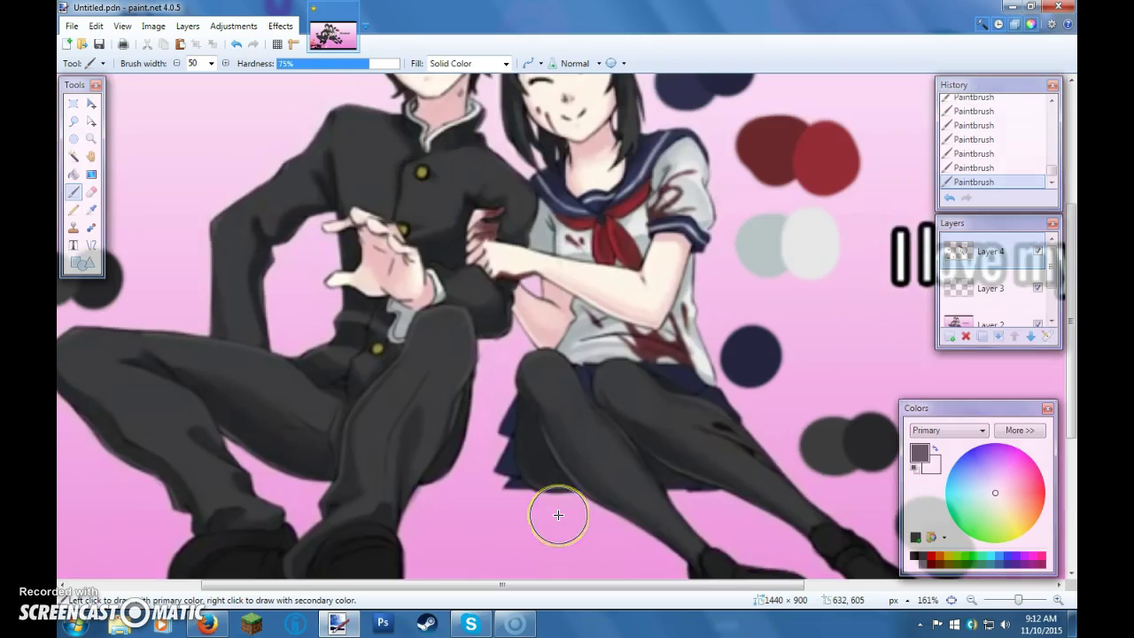
scroll(559, 514, "up", 3)
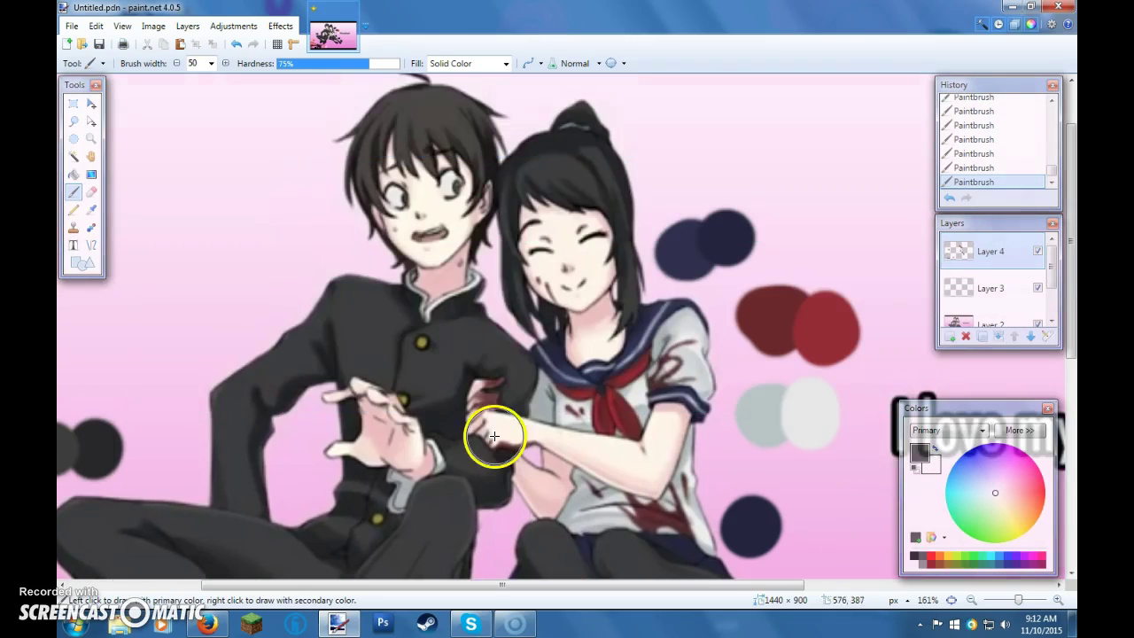
scroll(486, 302, "down", 1)
scroll(485, 301, "down", 2)
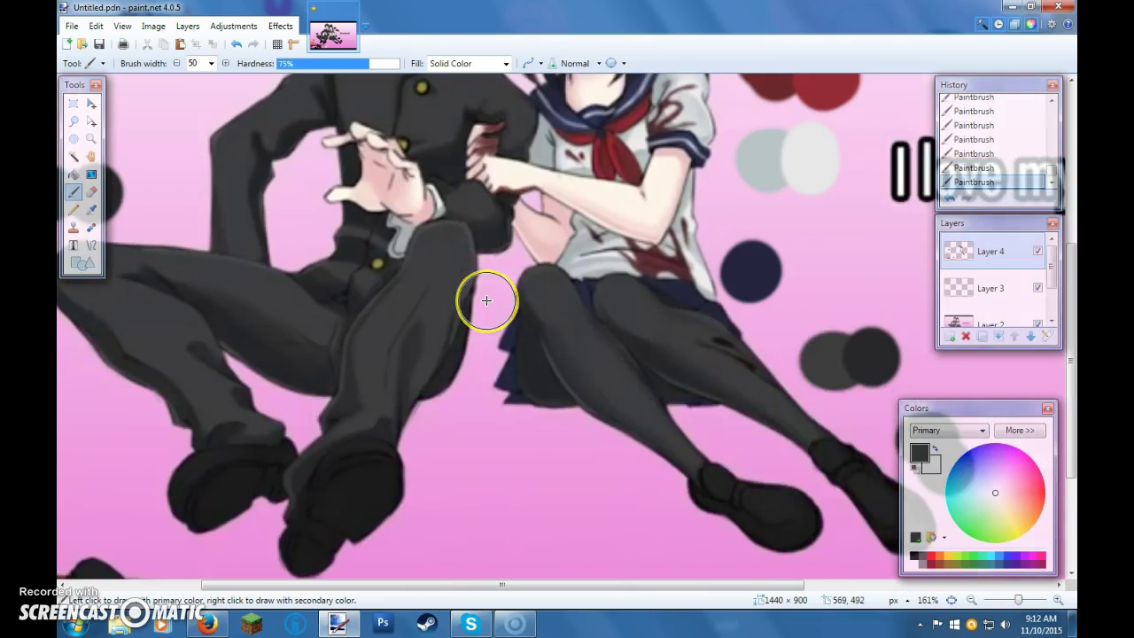
scroll(481, 299, "down", 1)
scroll(687, 339, "up", 1)
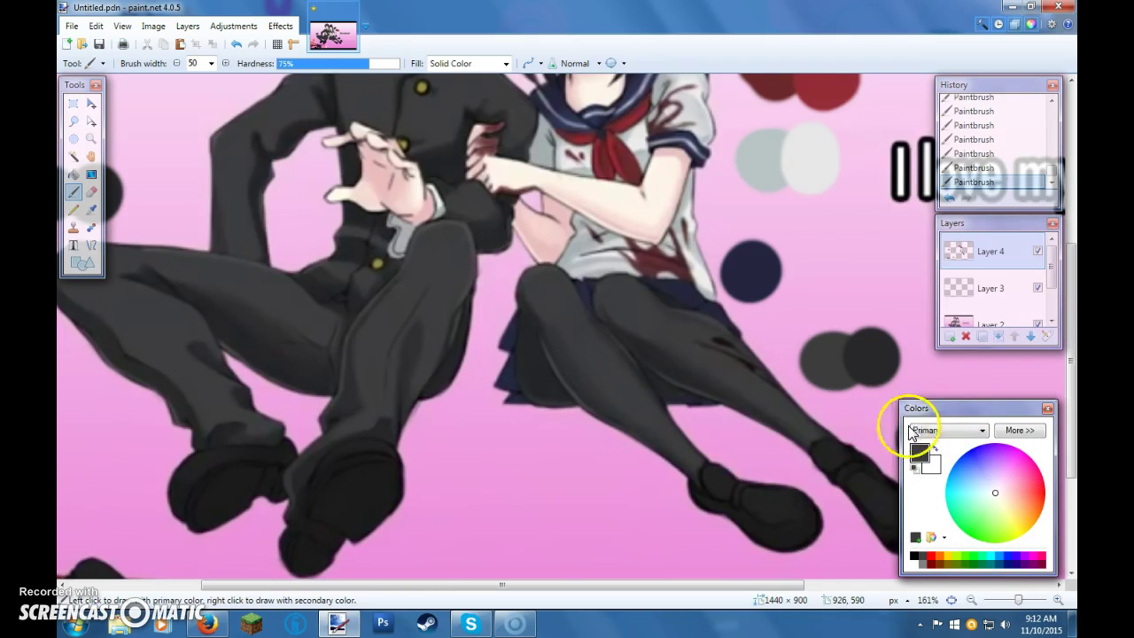
Sample the lighter near-black swatch by the girl's shoe and paint a round swatch on Layer 4 beside the boy's shoe
left_click_drag(759, 586, 836, 590)
left_click(810, 493)
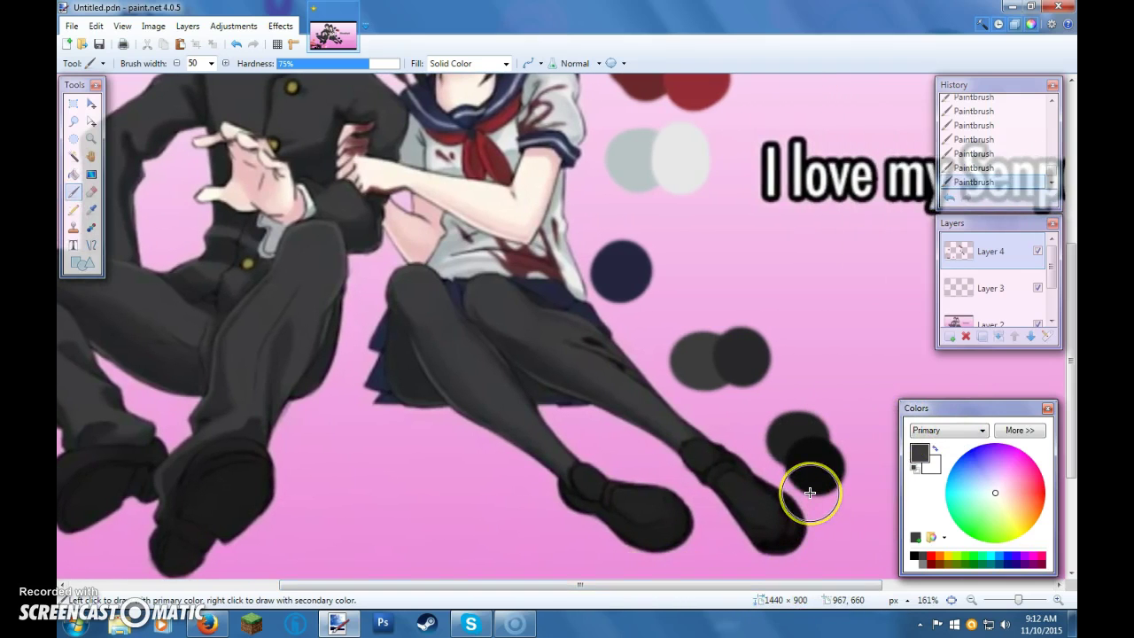
left_click(808, 389)
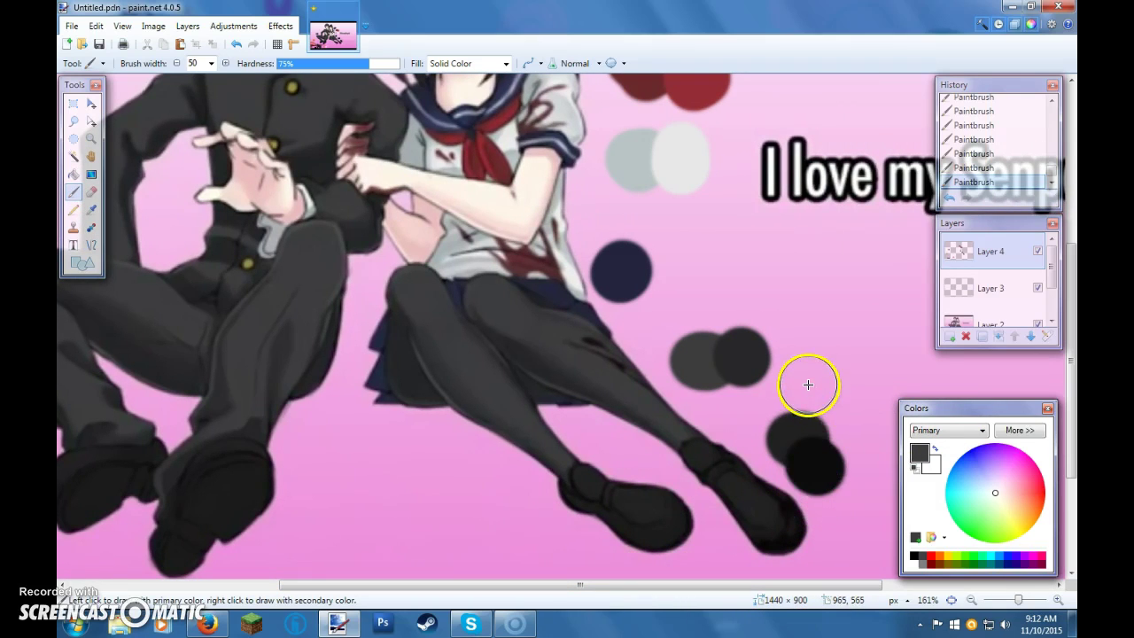
key("k")
left_click(801, 433)
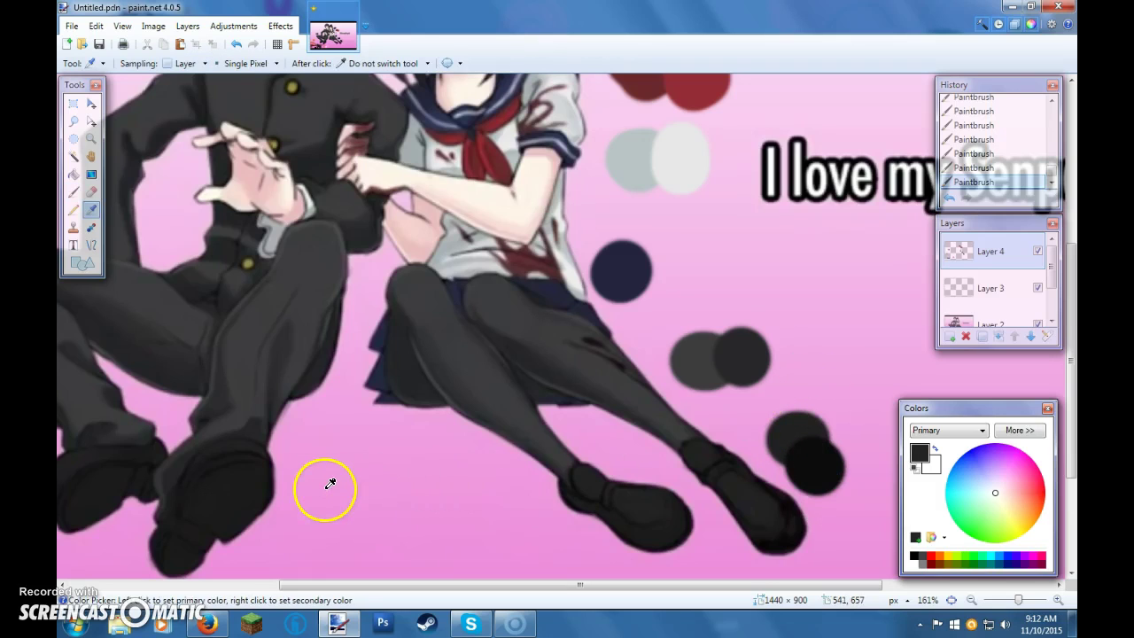
key("b")
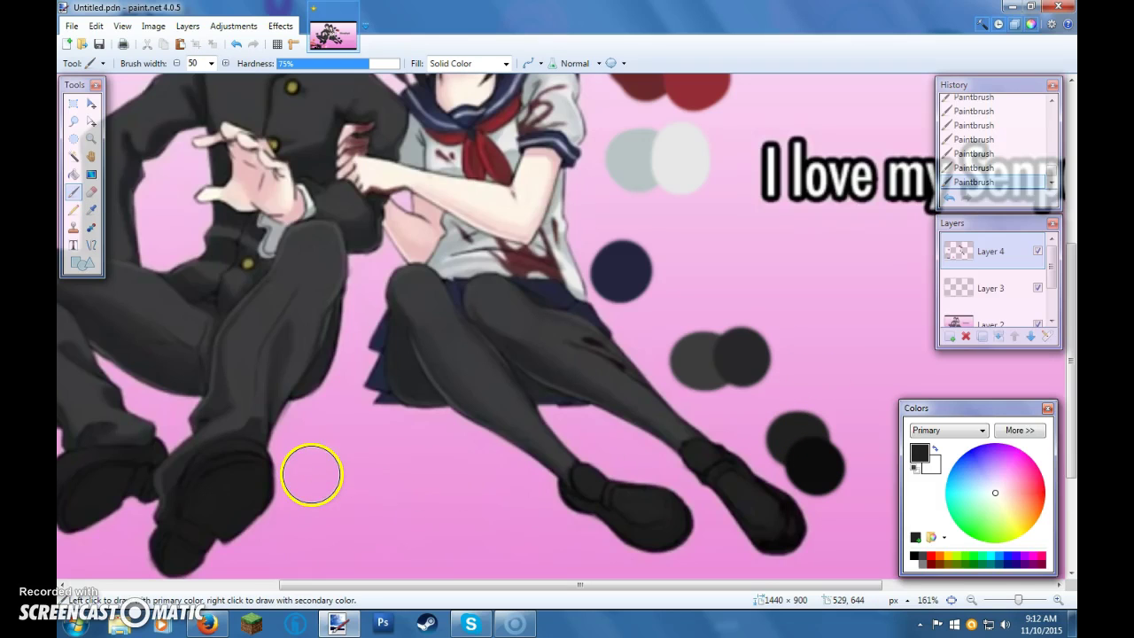
left_click(311, 474)
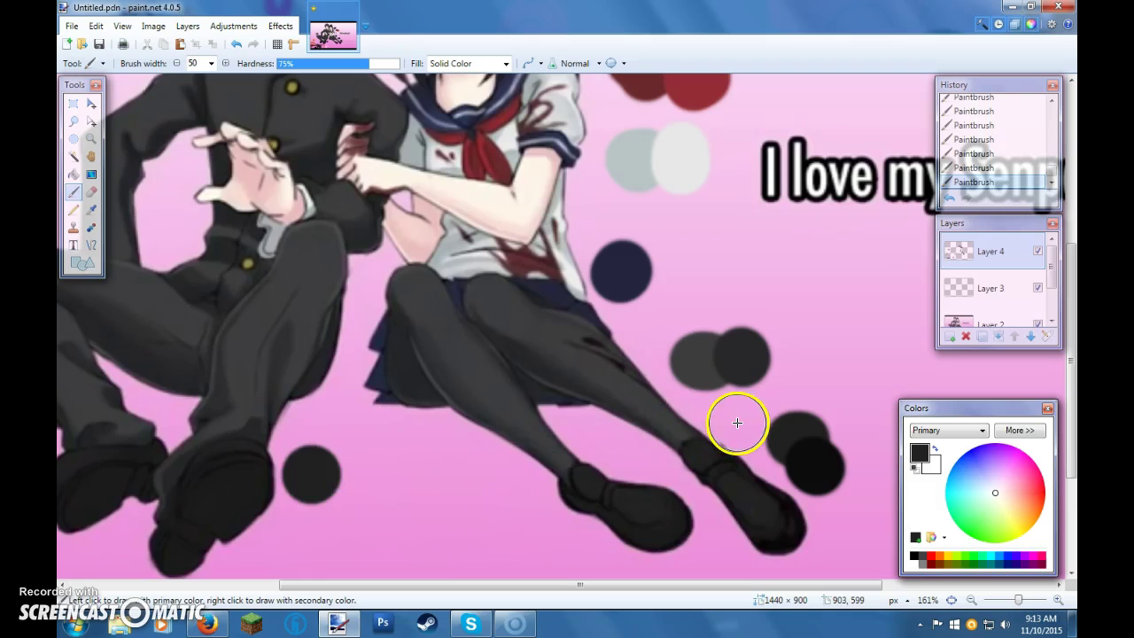
Sample the darker near-black swatch by the girl's shoe and paint a round swatch overlapping the one beside the boy's shoe
key("k")
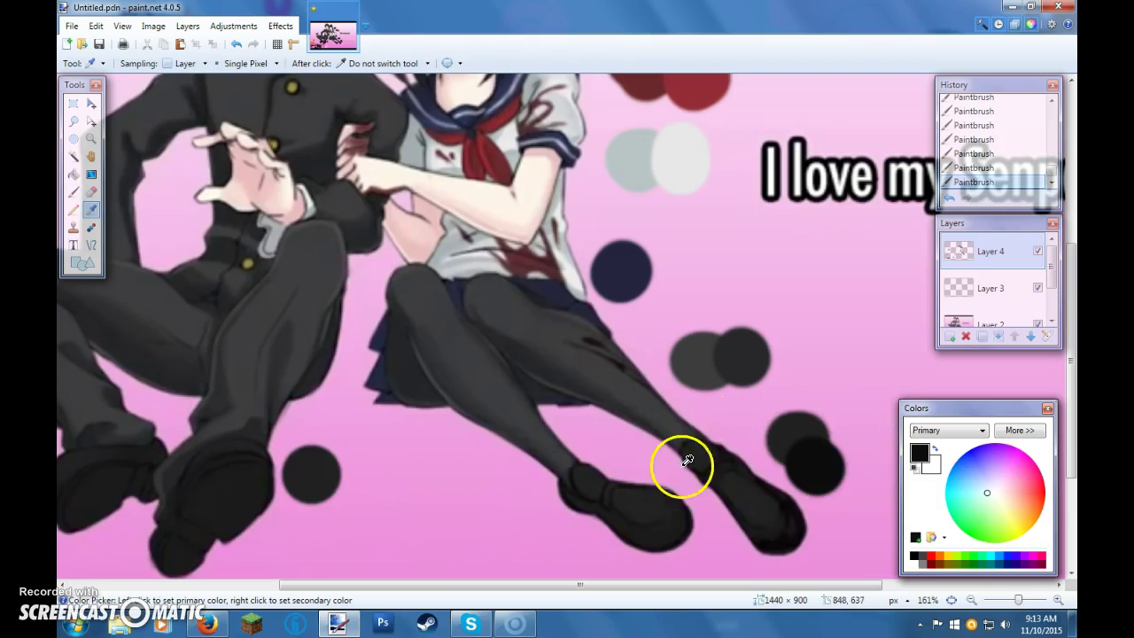
key("b")
left_click(331, 478)
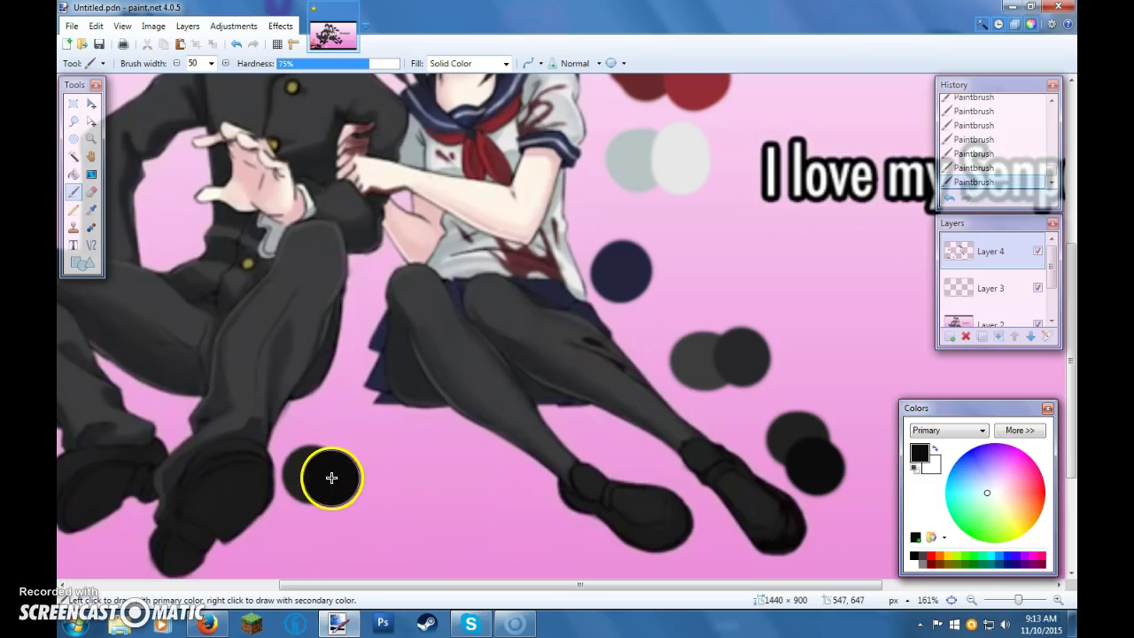
Sample the lighter brown-grey of the boy's hair from Layer 2 and paint a round swatch beside his hair on Layer 4
left_click_drag(443, 587, 239, 600)
scroll(286, 506, "up", 10)
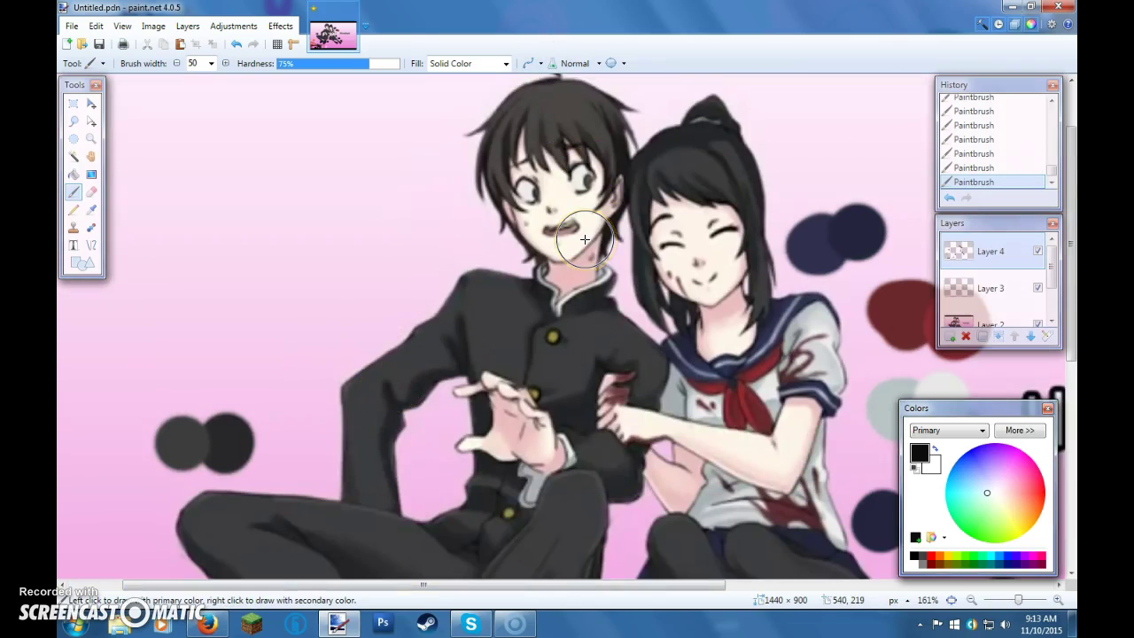
mouse_move(600, 240)
left_mouse_down()
mouse_move(679, 253)
mouse_move(659, 203)
left_mouse_up()
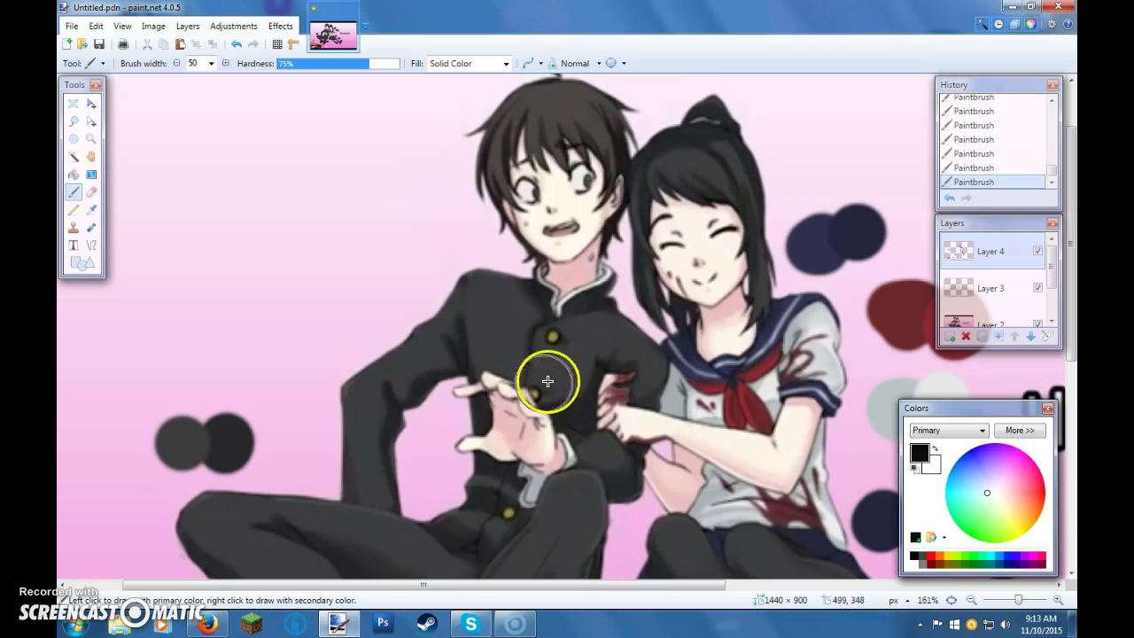
key("alt+Page_Down")
key("alt+Page_Down")
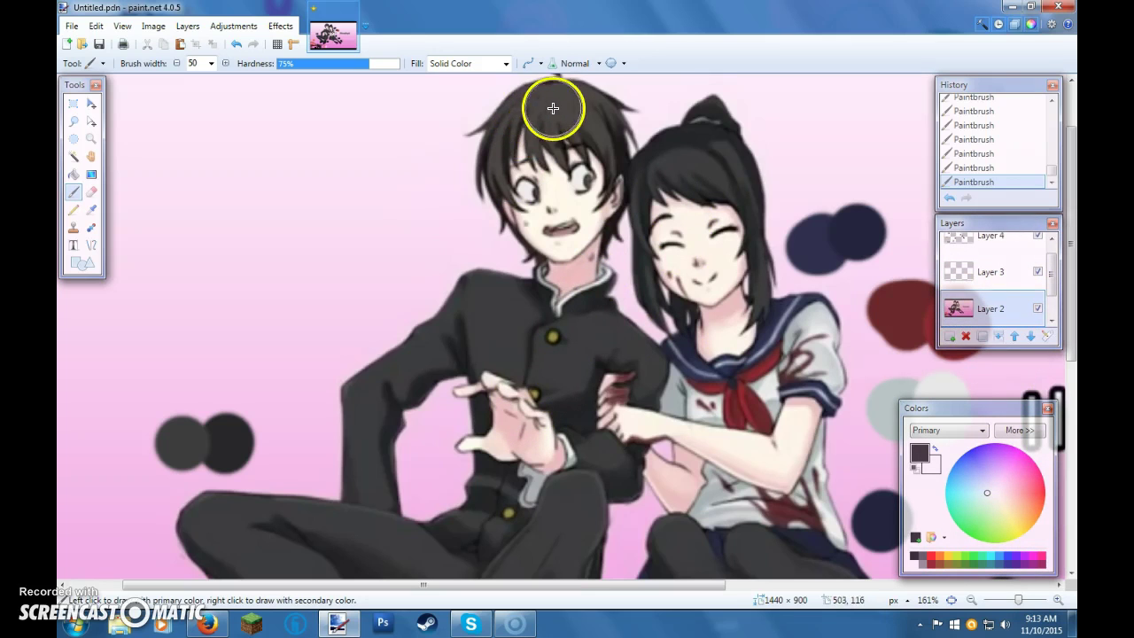
key("k")
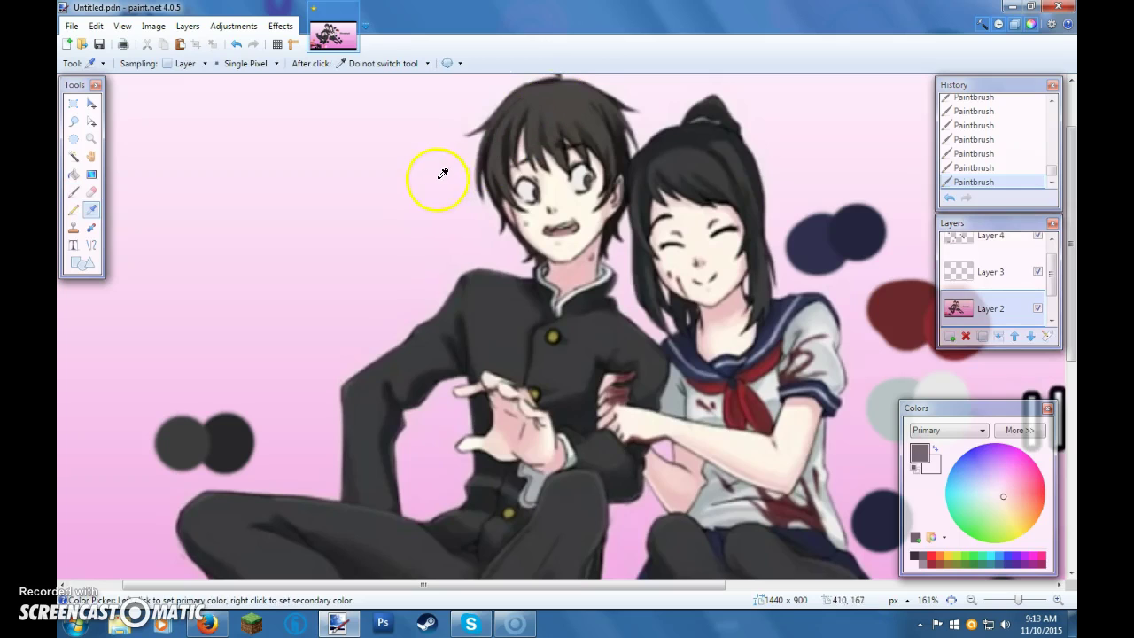
left_click(964, 241)
key("b")
left_click(423, 155)
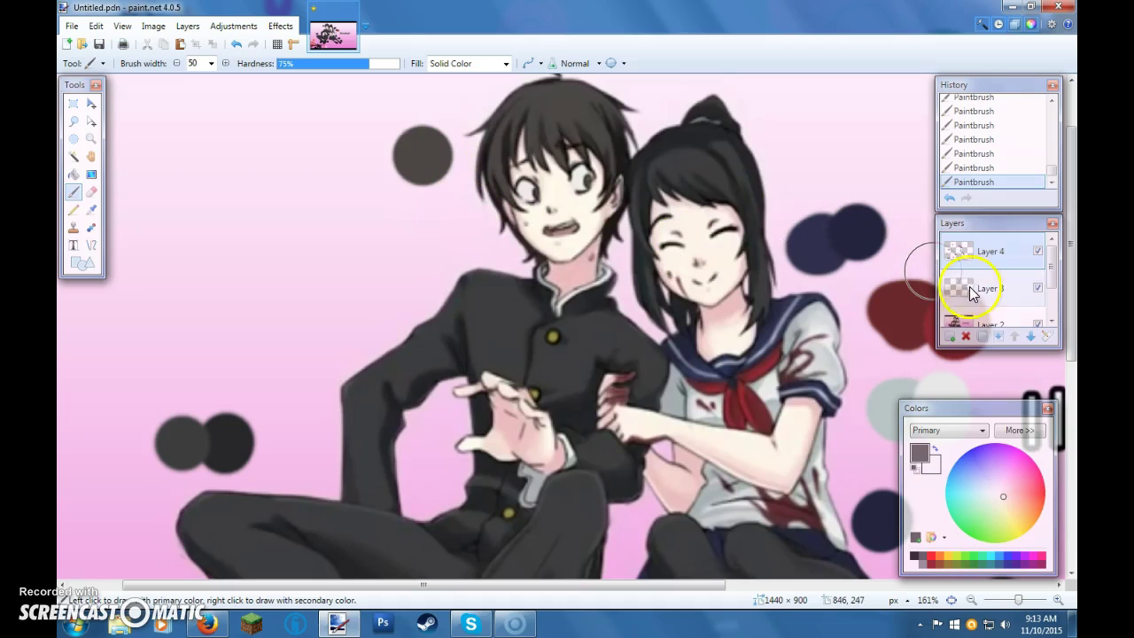
Sample the darkest shade of the boy's hair from Layer 2 and paint it on Layer 4, overlapping the lower edge of his hair swatch
left_click(945, 319)
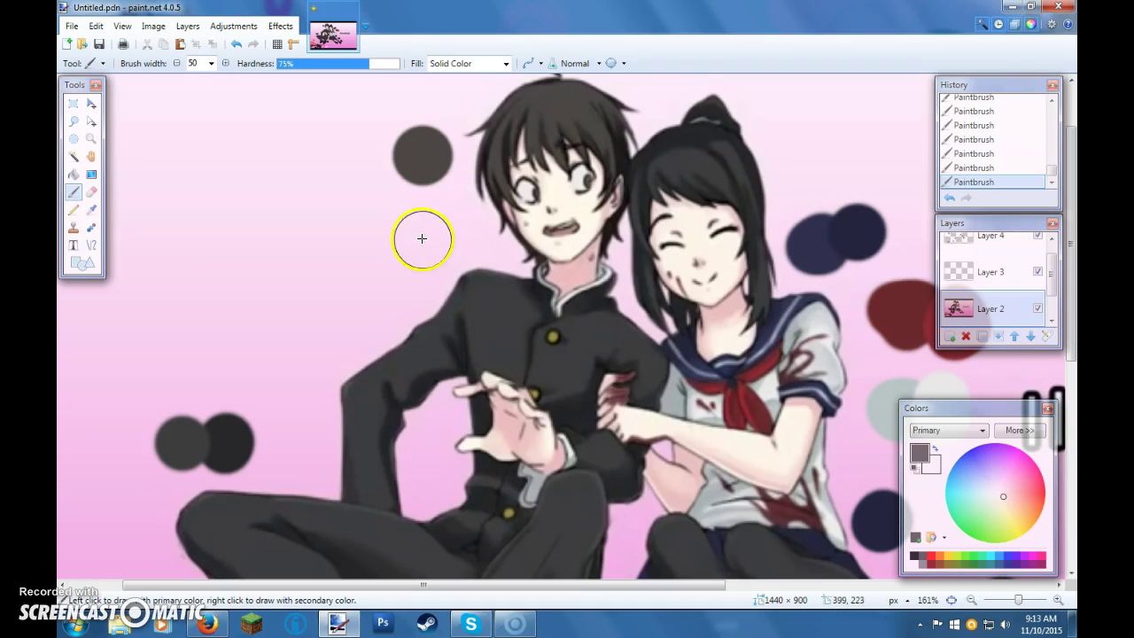
key("k")
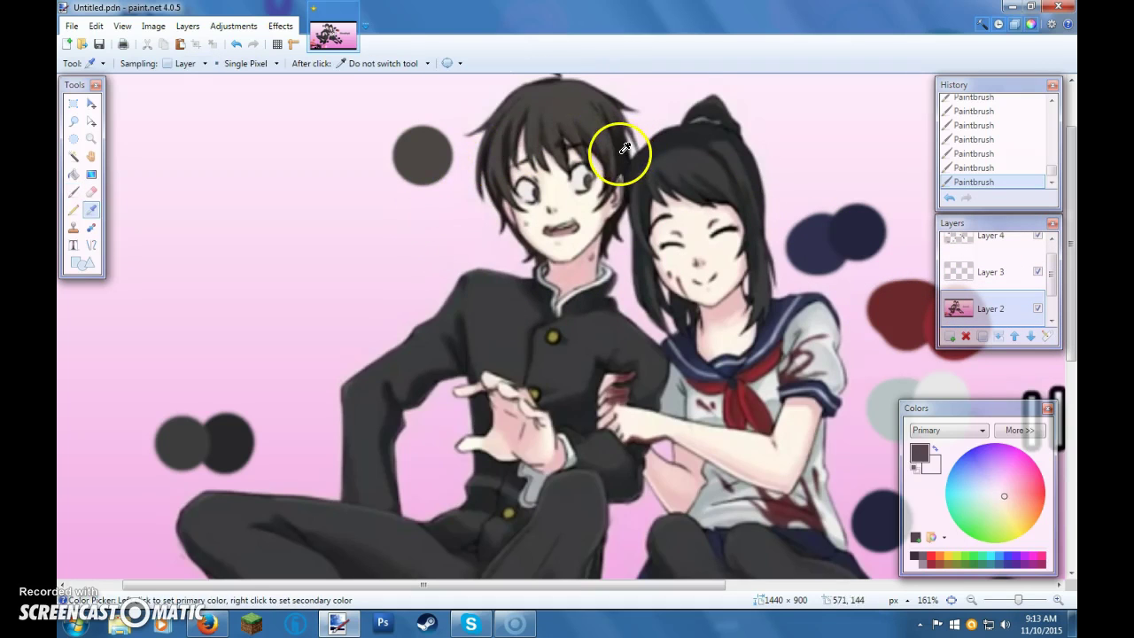
key("b")
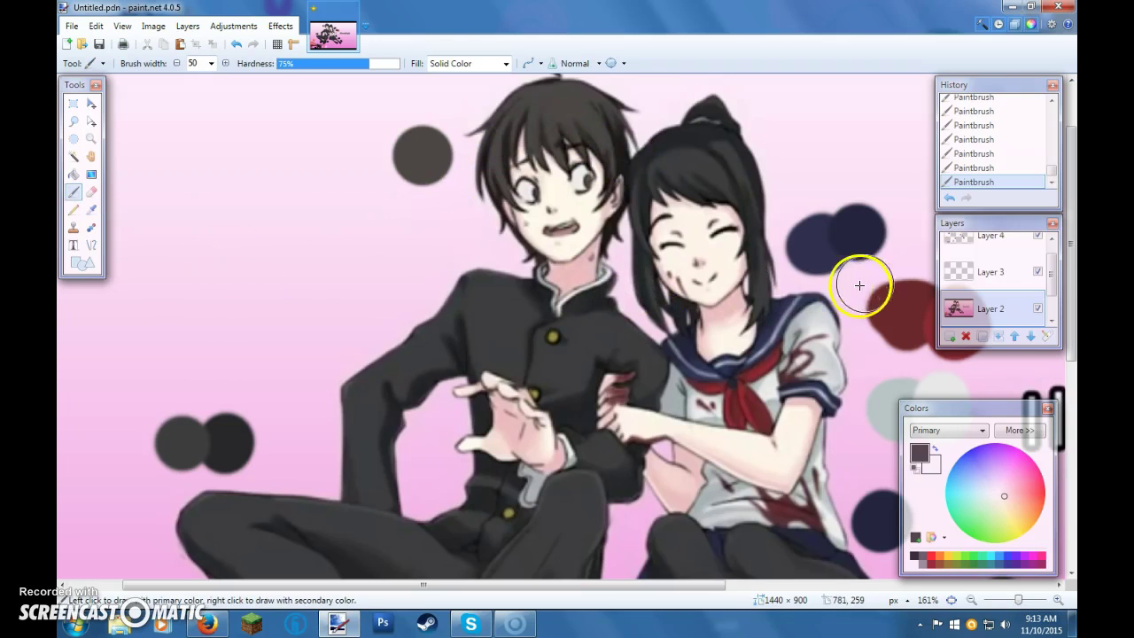
left_click(974, 248)
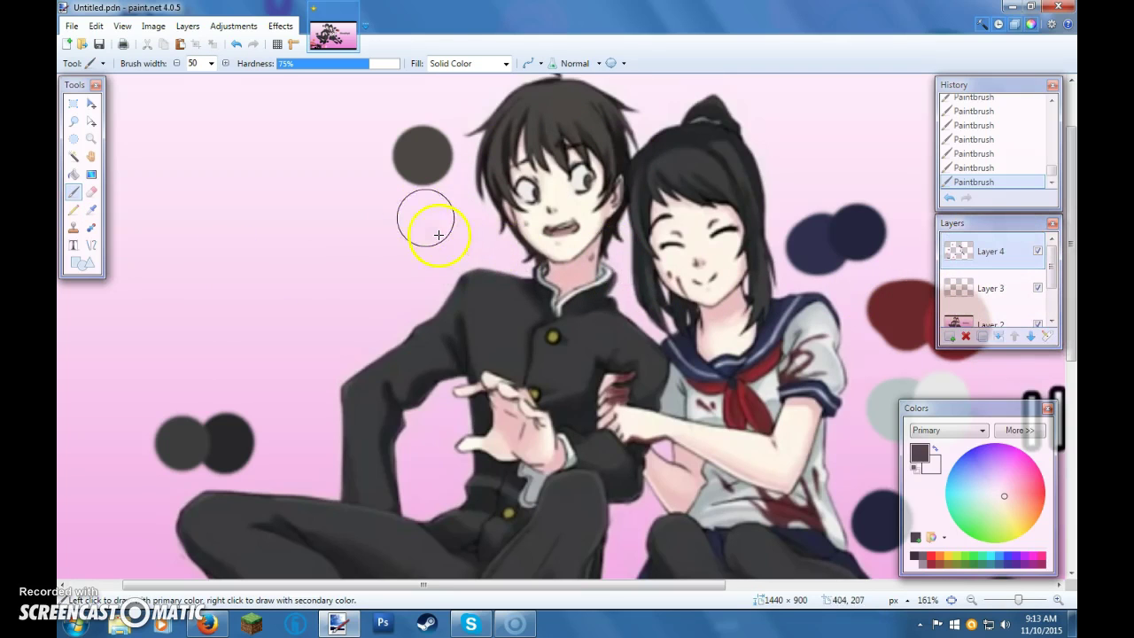
left_click(423, 188)
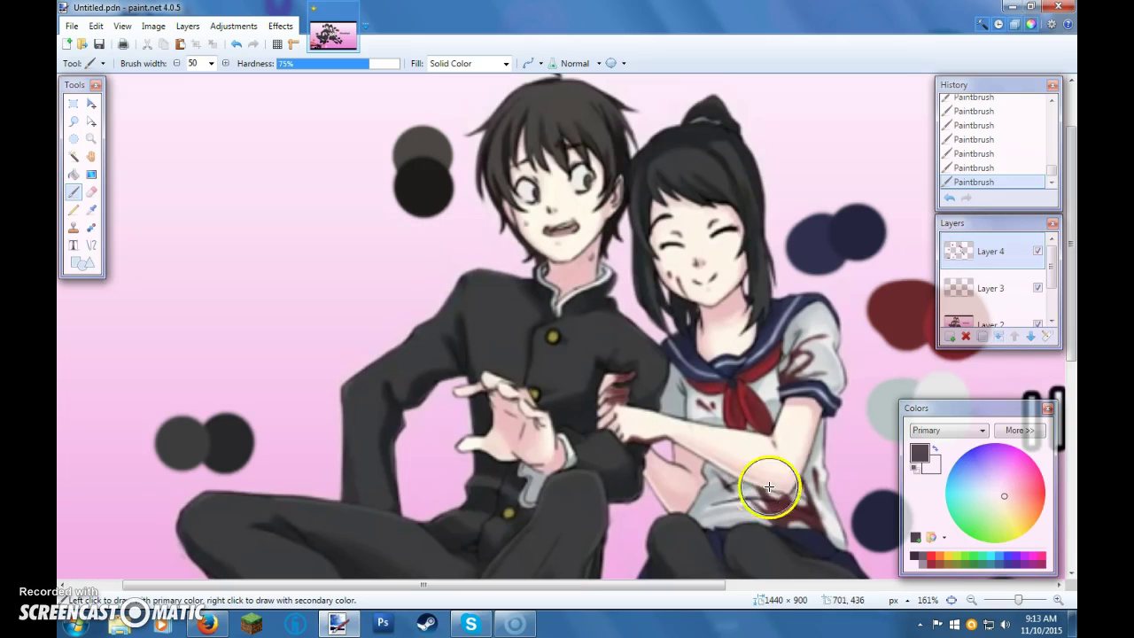
Sample the gold of the boy's uniform button from Layer 2 and paint a round swatch above his shoulder on Layer 4
scroll(673, 363, "down", 5)
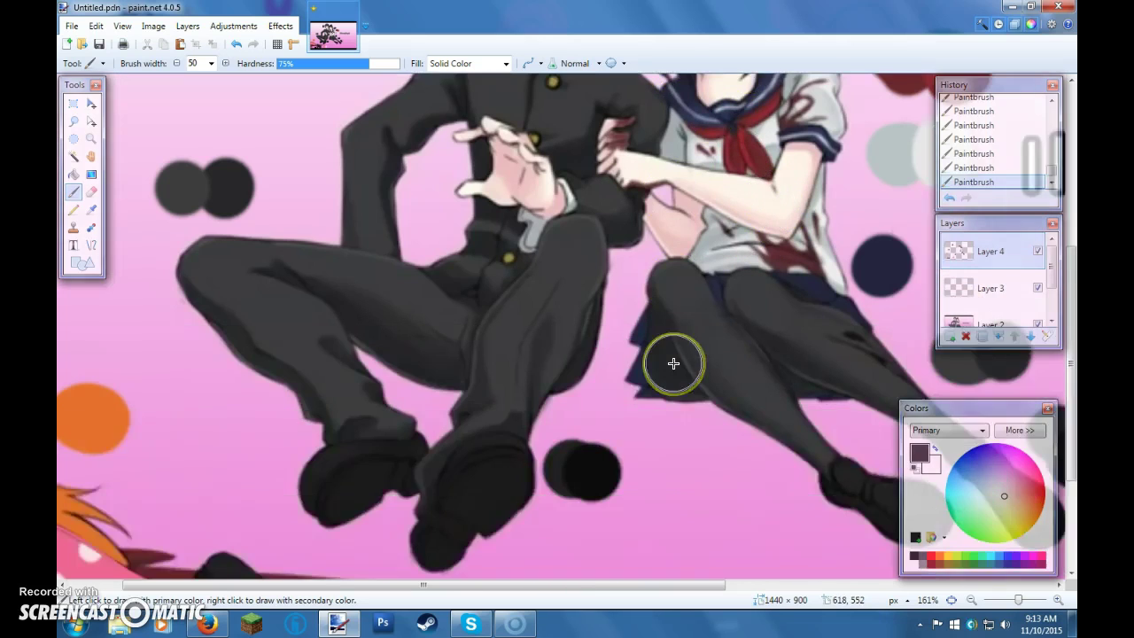
scroll(673, 363, "up", 3)
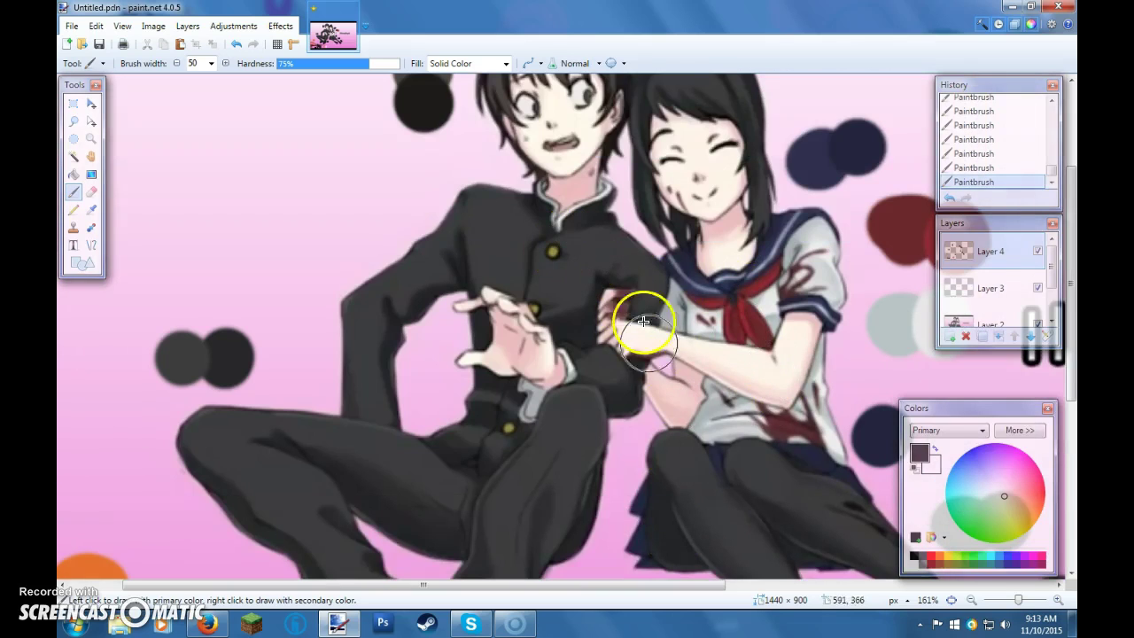
left_click(992, 321)
key("k")
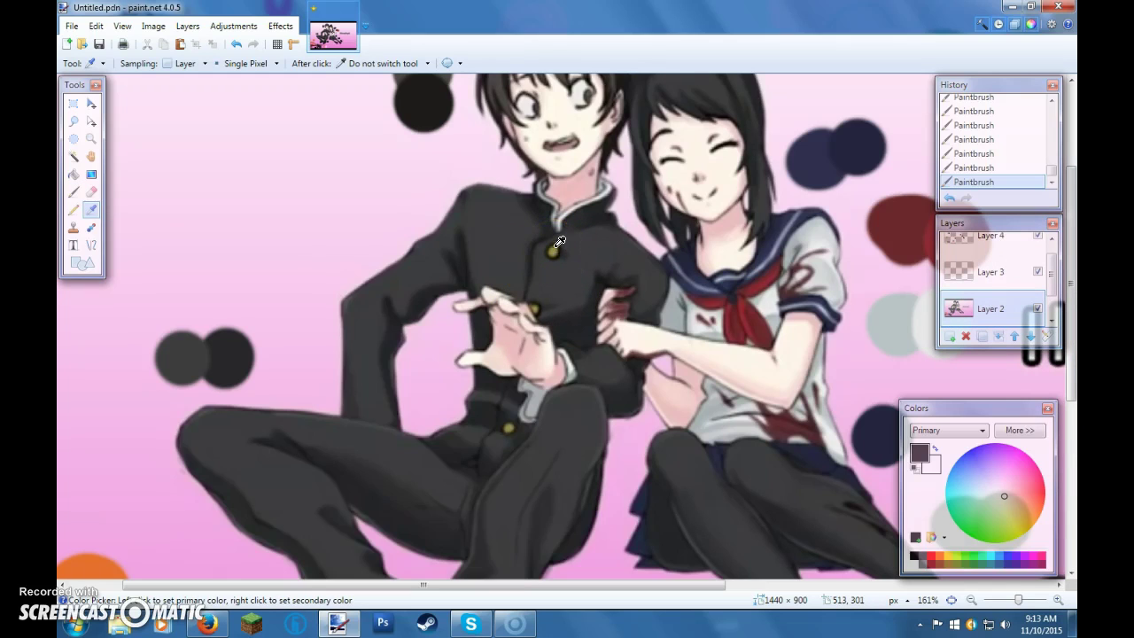
left_click(1007, 266)
left_click(810, 342)
left_click(994, 246)
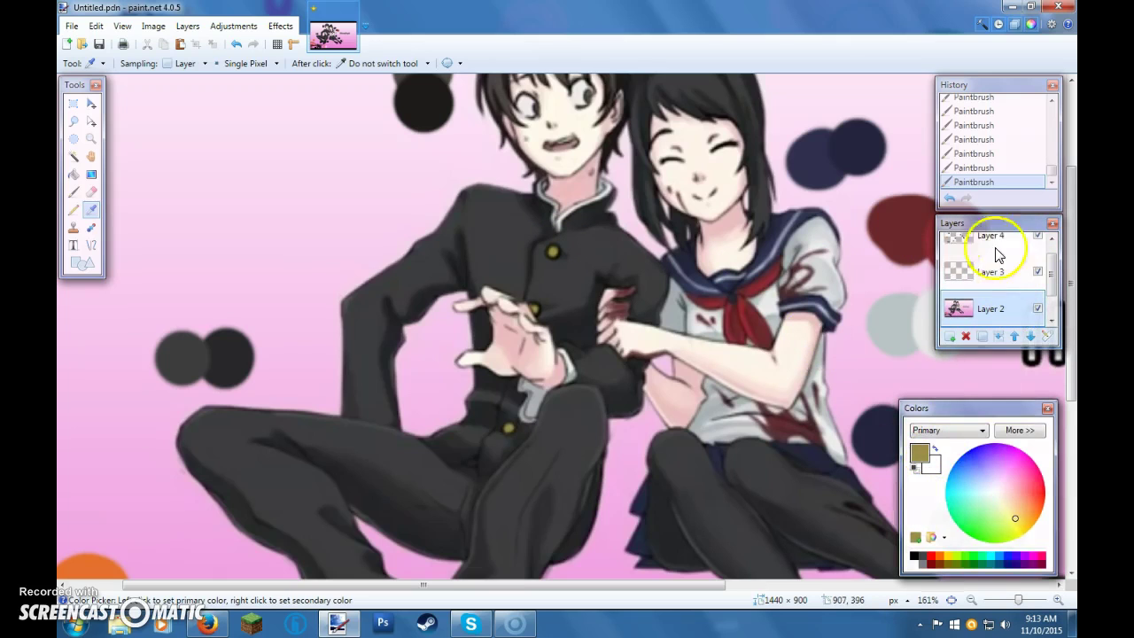
left_click(992, 247)
left_click(551, 258)
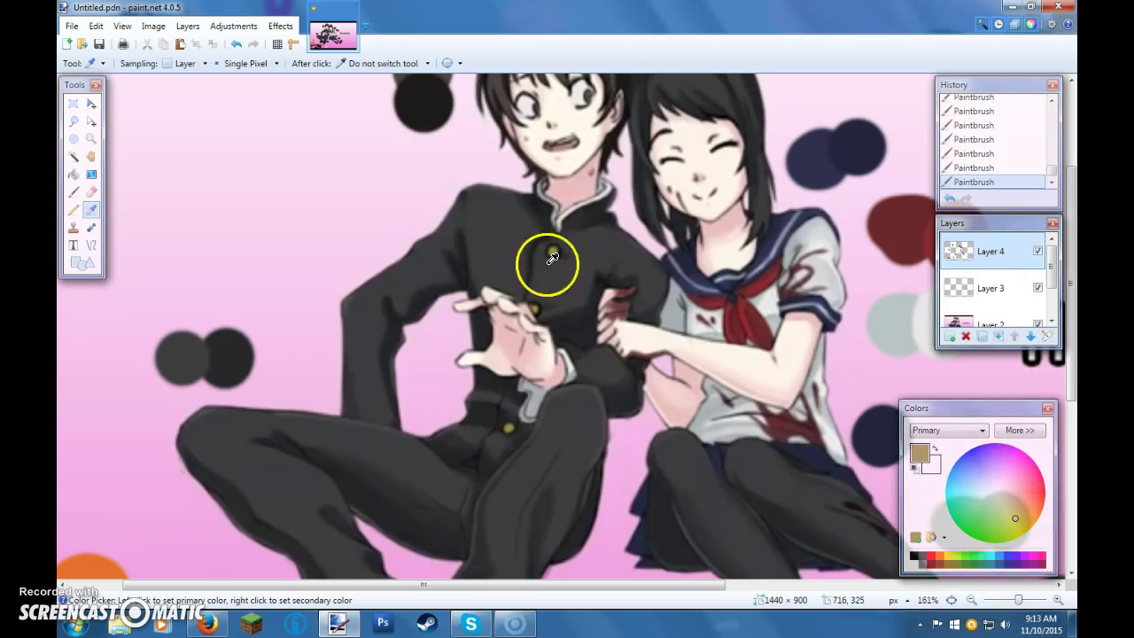
key("b")
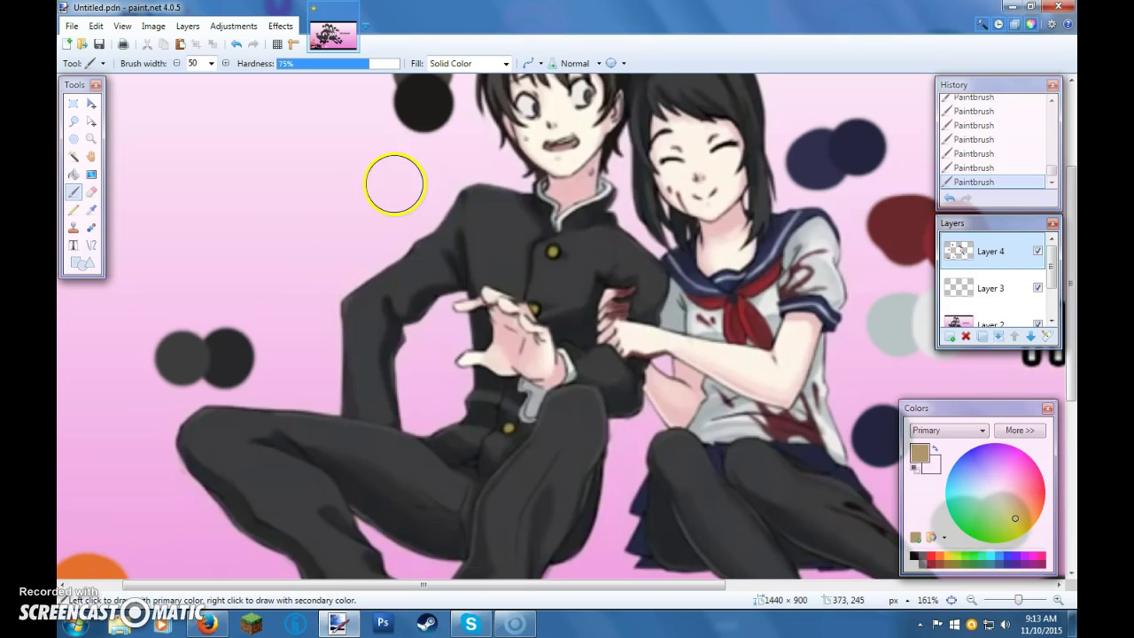
left_click(395, 184)
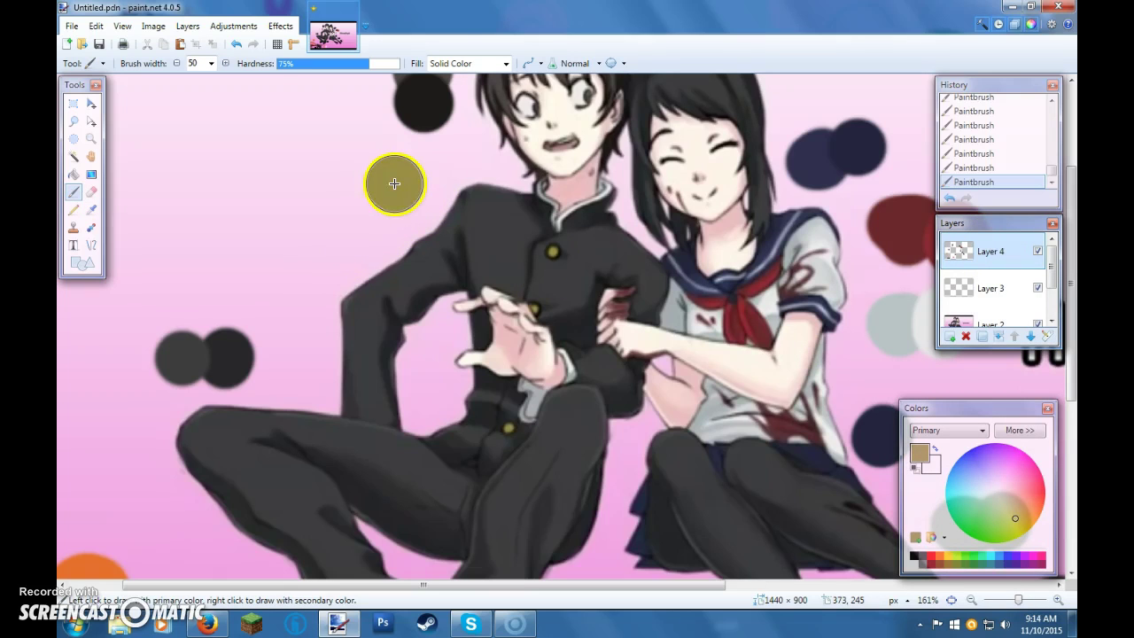
Sample the lighter dark grey of the girl's hair from Layer 2 and paint a round swatch beside her hair on Layer 4
scroll(633, 415, "up", 3)
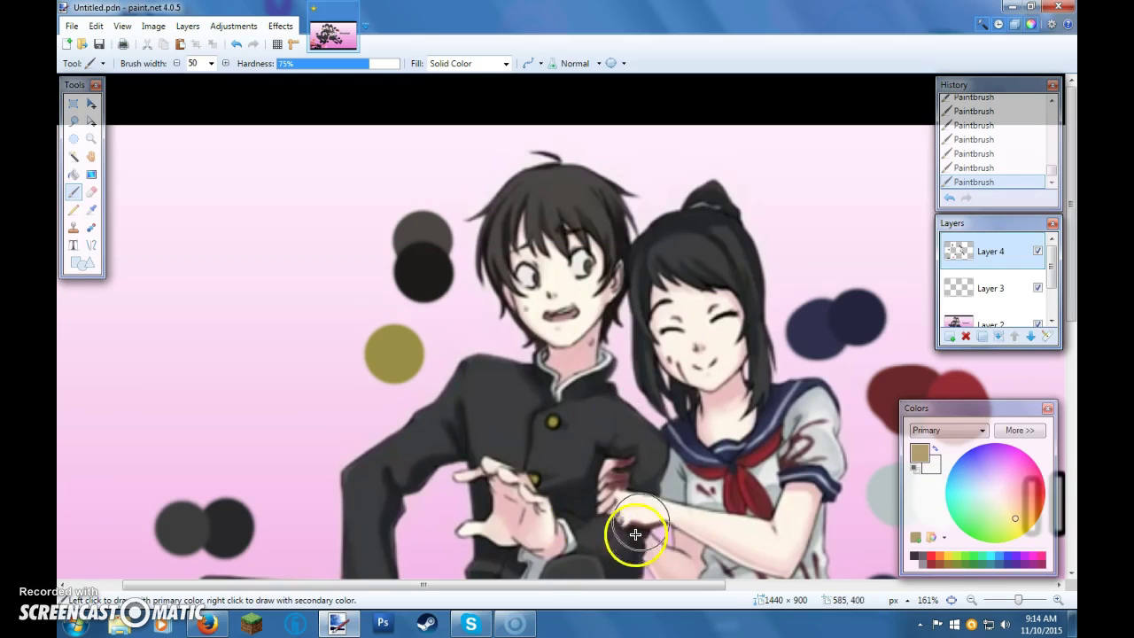
scroll(695, 434, "down", 3)
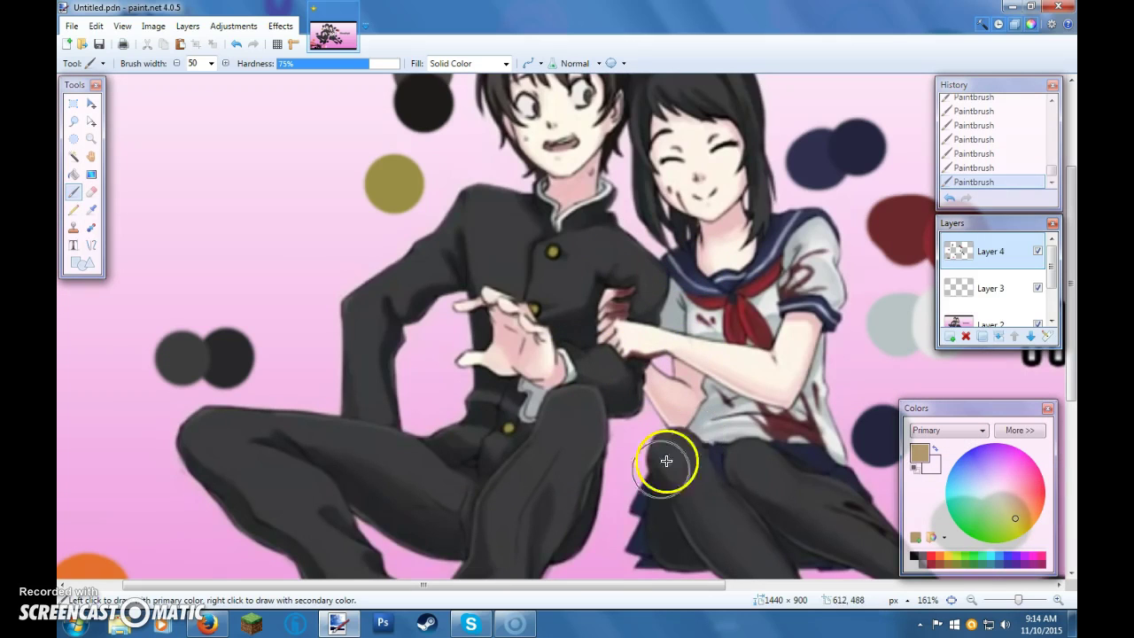
left_click_drag(599, 585, 692, 561)
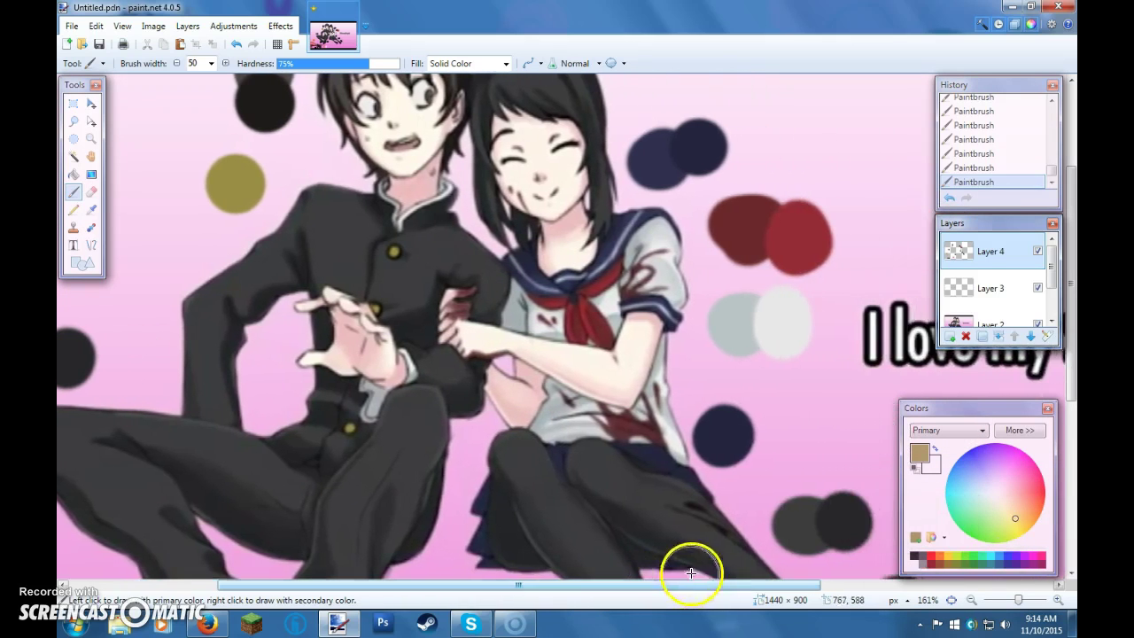
scroll(624, 406, "up", 2)
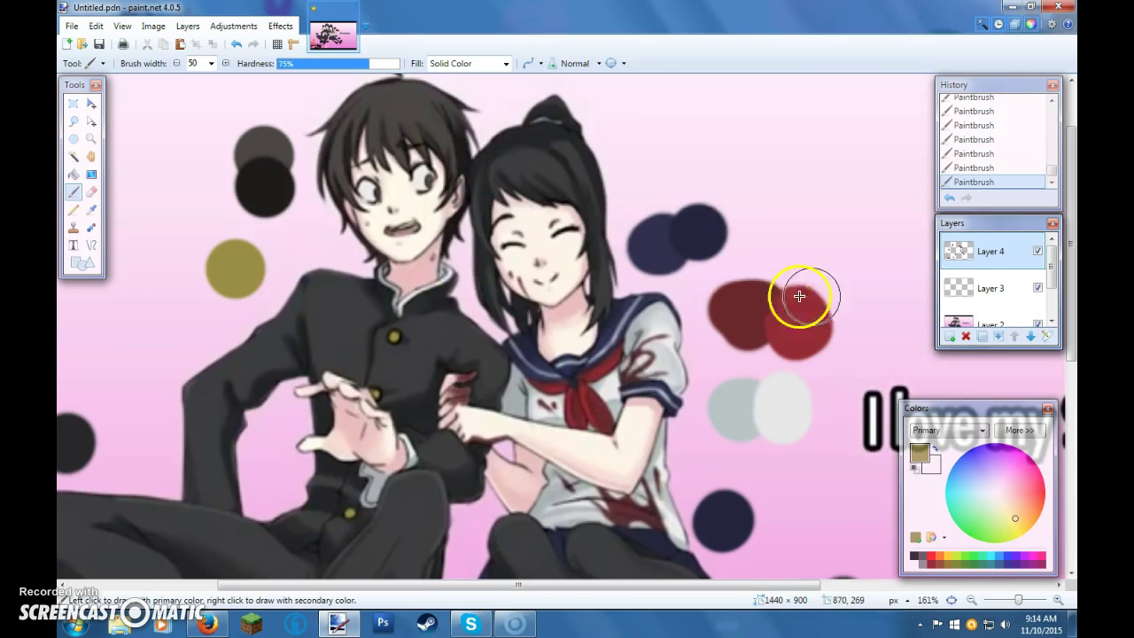
key("k")
left_click(974, 319)
left_click(549, 170)
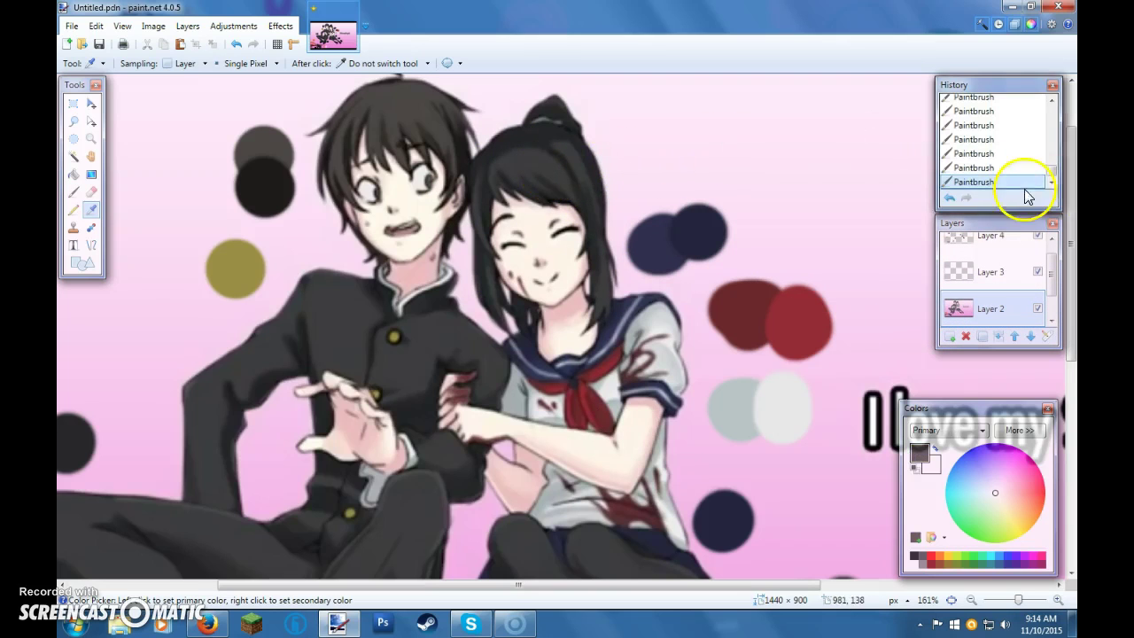
key("b")
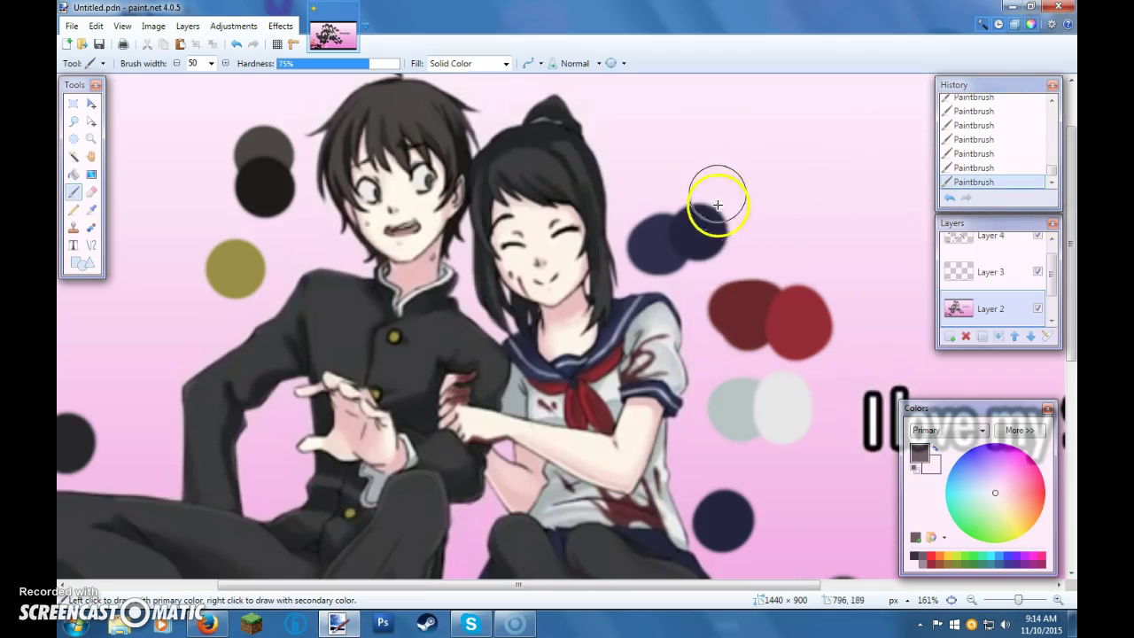
left_click(980, 239)
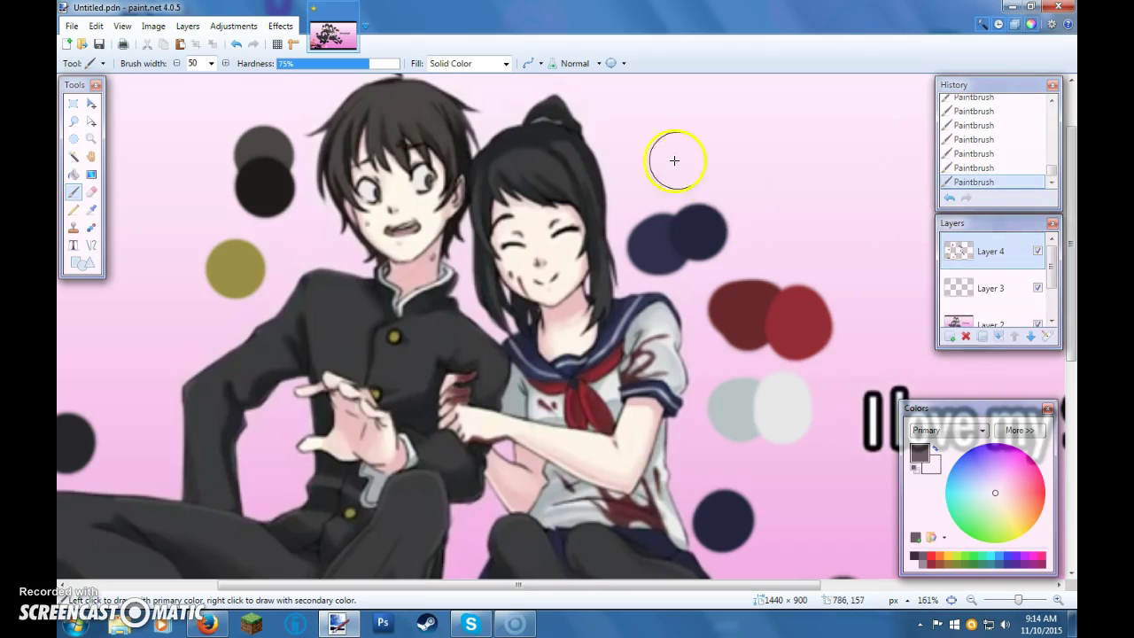
left_click(640, 152)
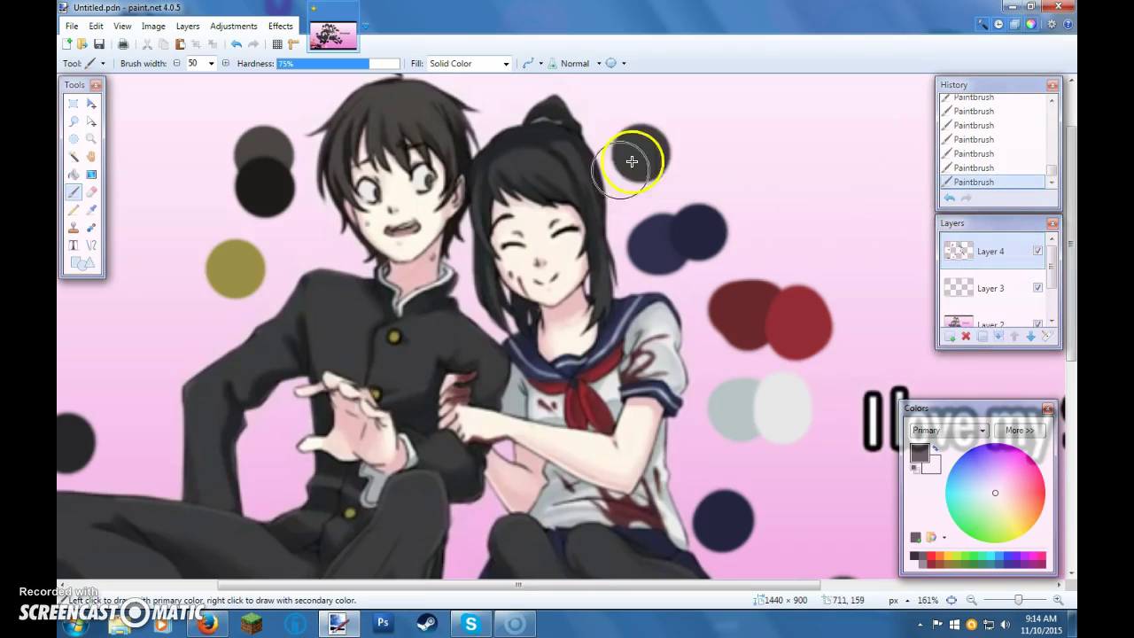
Sample the darker shade near the girl's ponytail from Layer 2 and paint it on Layer 4, overlapping her grey hair swatch
key("k")
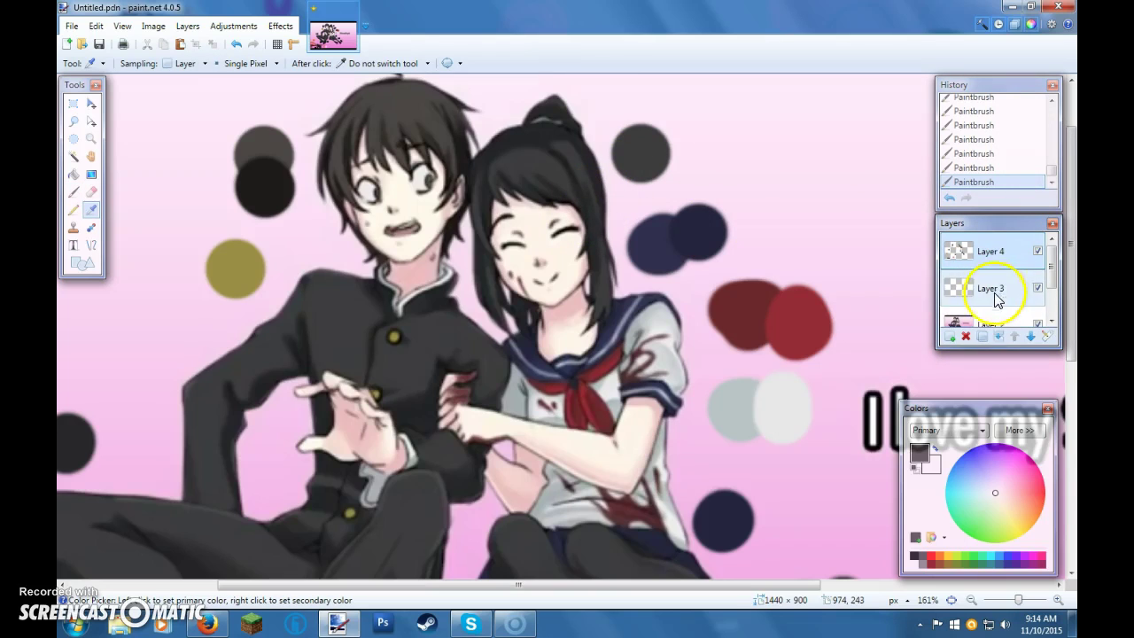
left_click(991, 306)
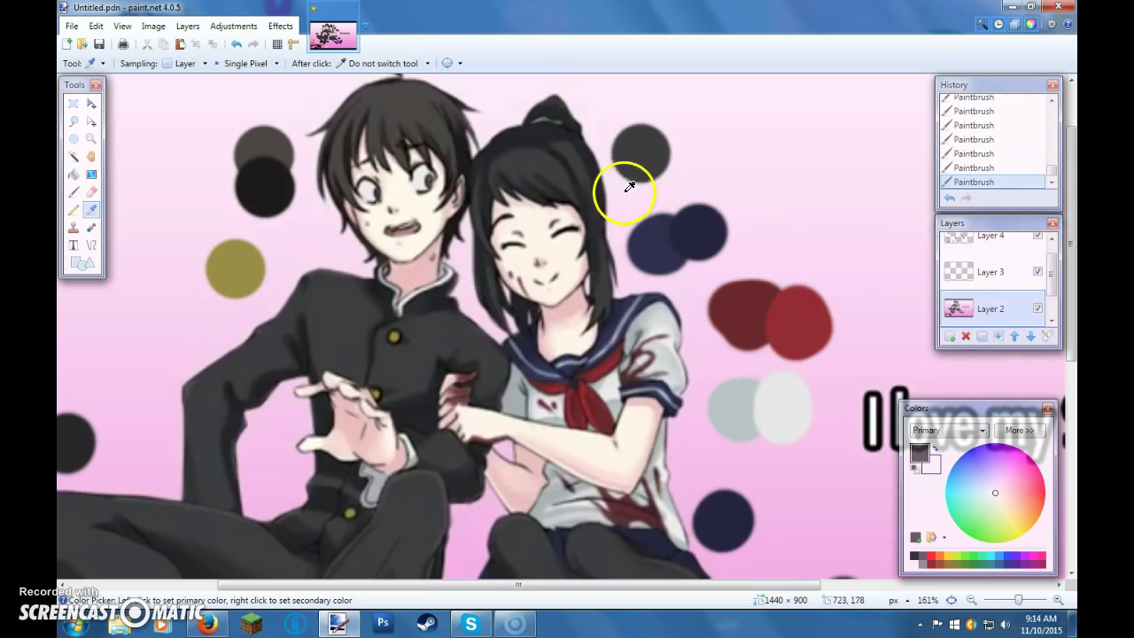
left_click(541, 125)
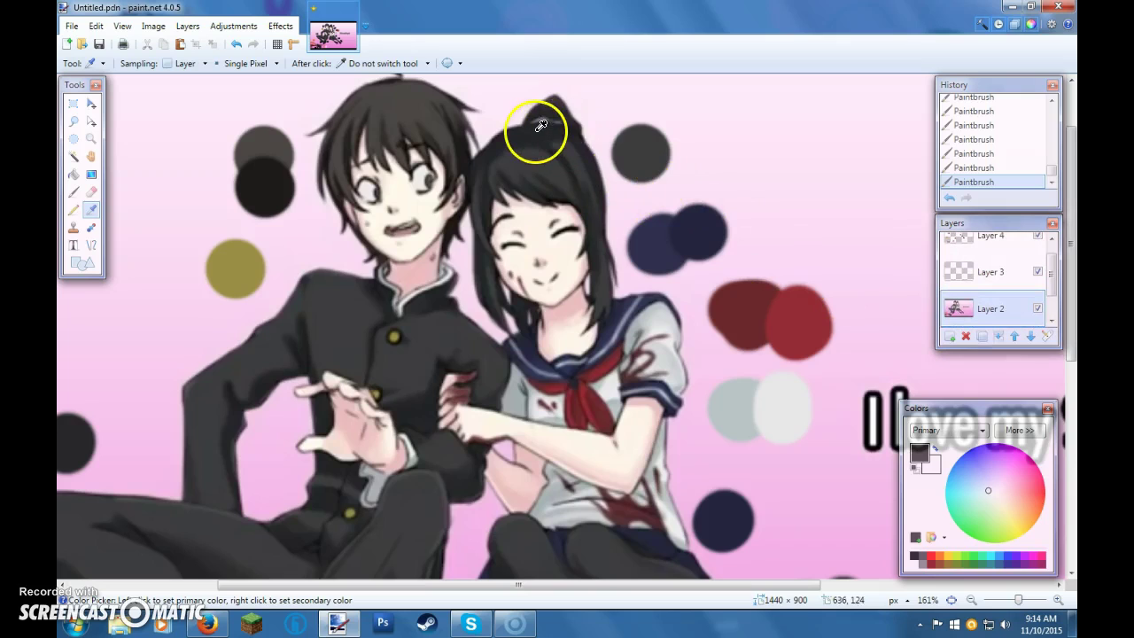
left_click(1010, 245)
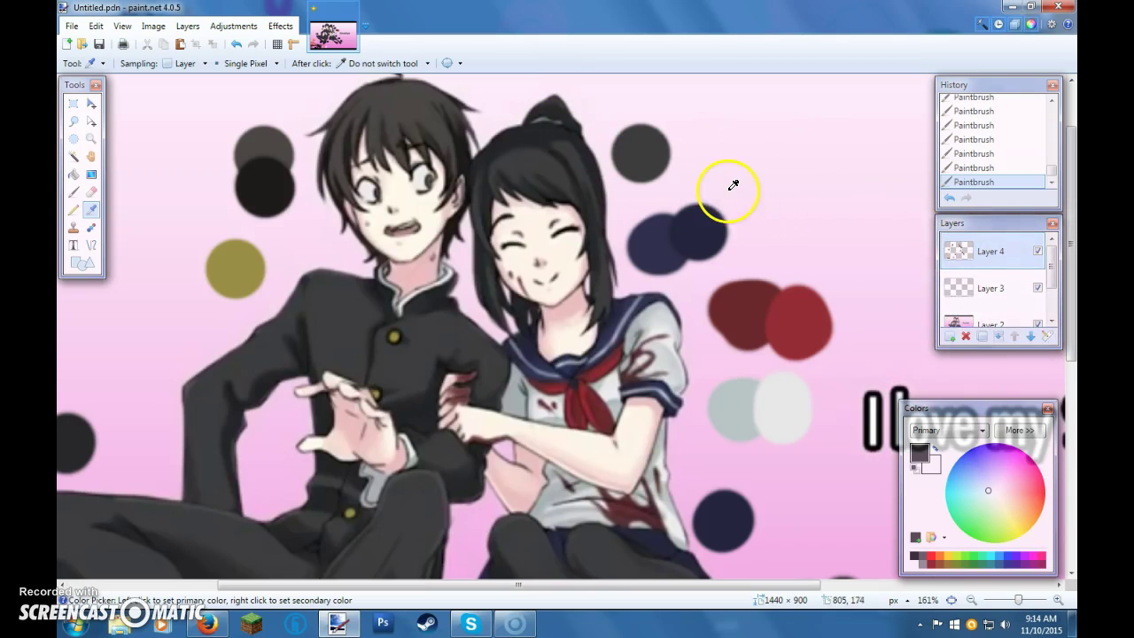
key("b")
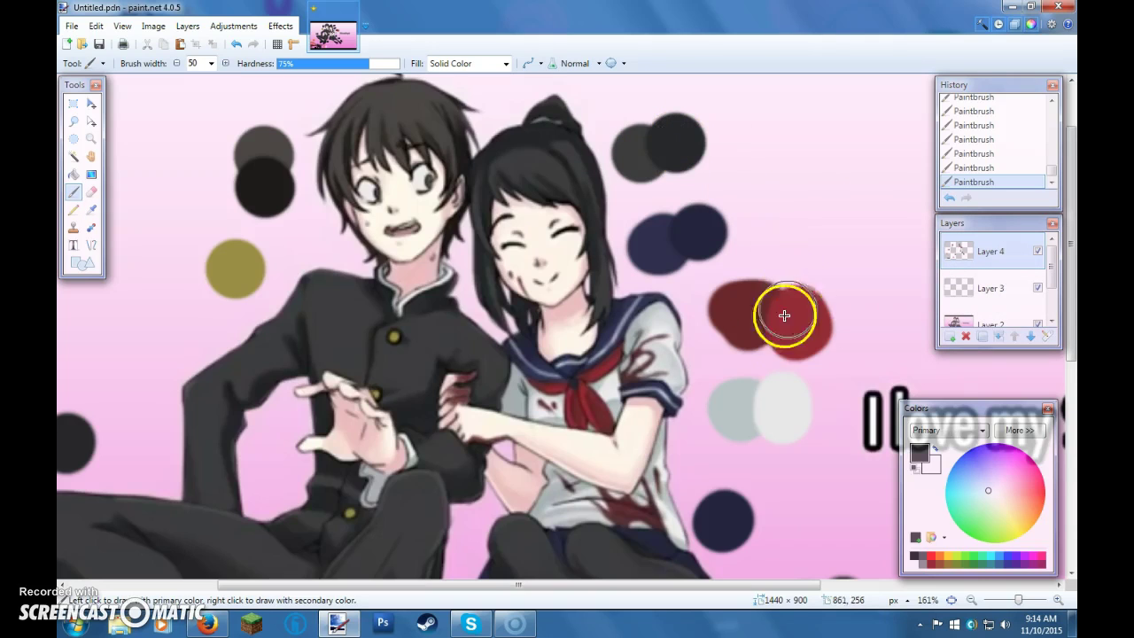
Check the swatches around the boy, the girl and the lying figure's legs for any colors still missing
left_click_drag(383, 586, 190, 576)
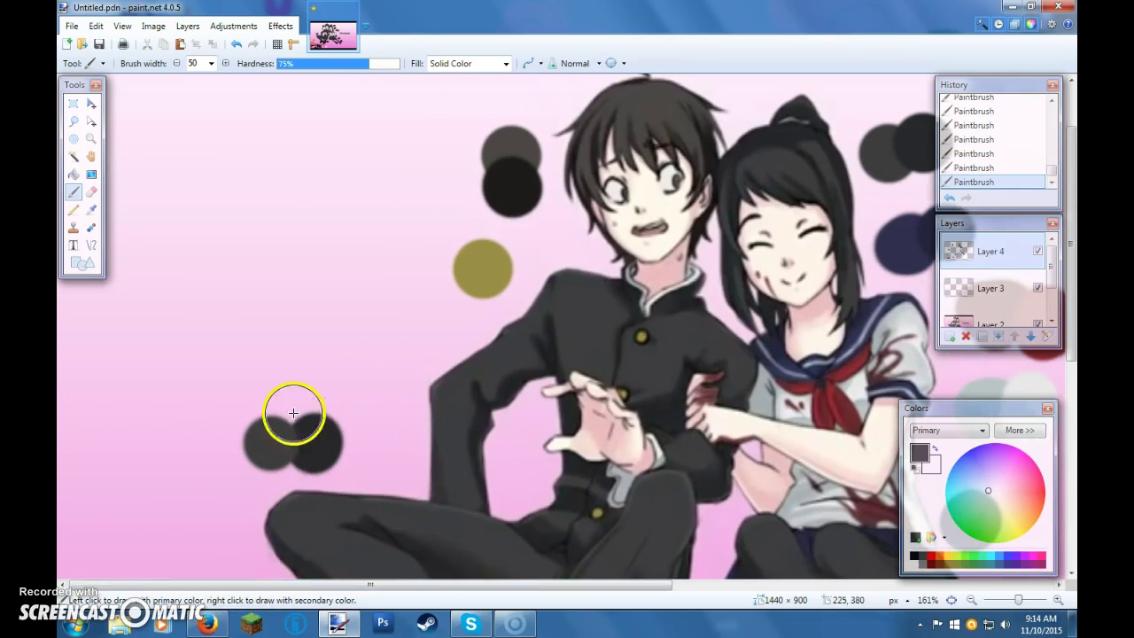
left_click_drag(562, 587, 709, 554)
scroll(603, 443, "down", 3)
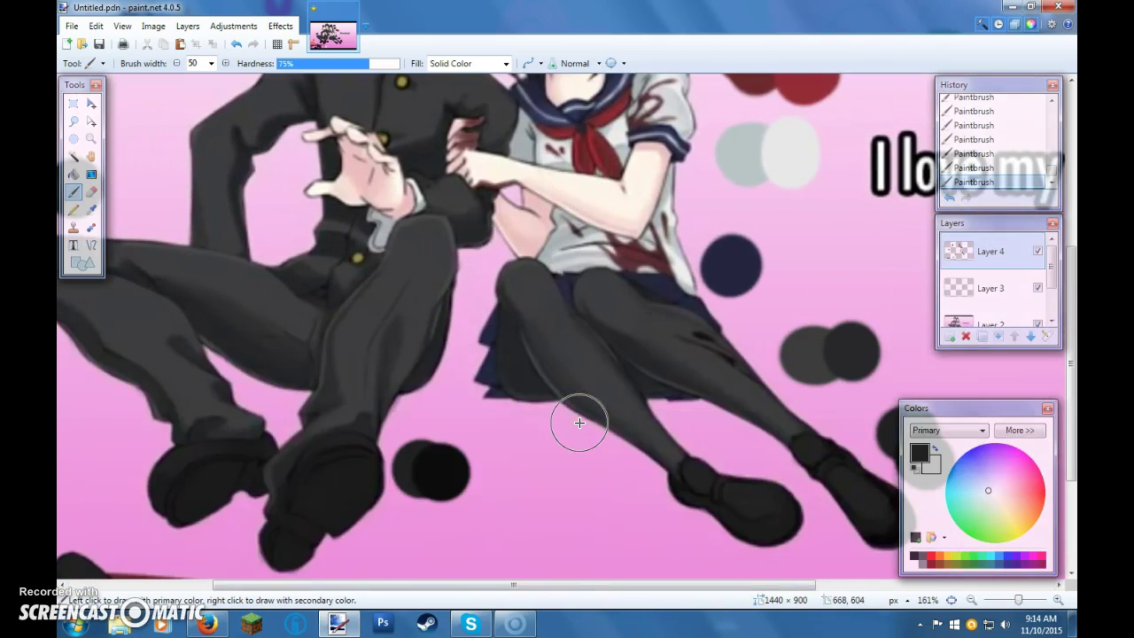
left_click_drag(514, 585, 318, 574)
scroll(374, 509, "down", 2)
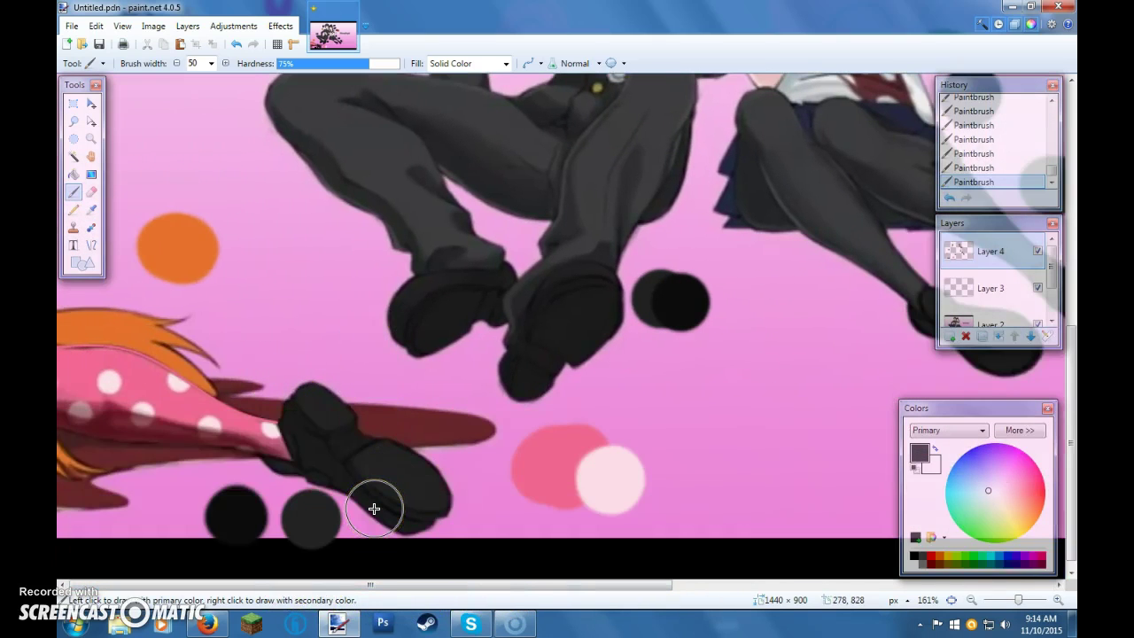
Sample the pale cream skin tone of the girl's face from Layer 2 for painting with the Paintbrush
scroll(374, 509, "up", 5)
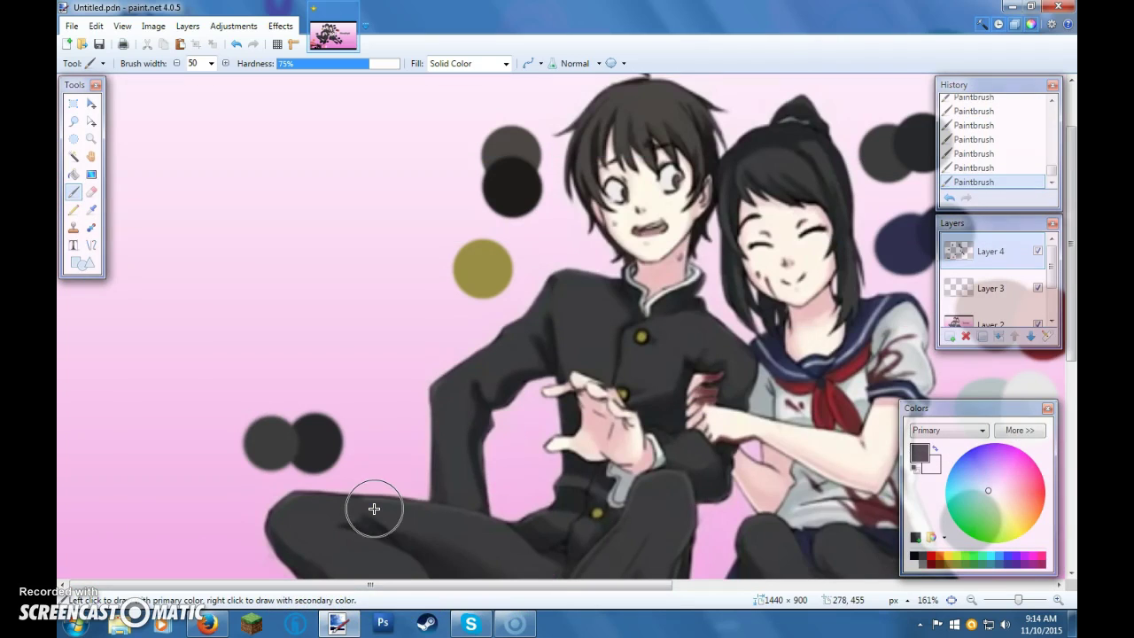
left_click_drag(420, 587, 544, 594)
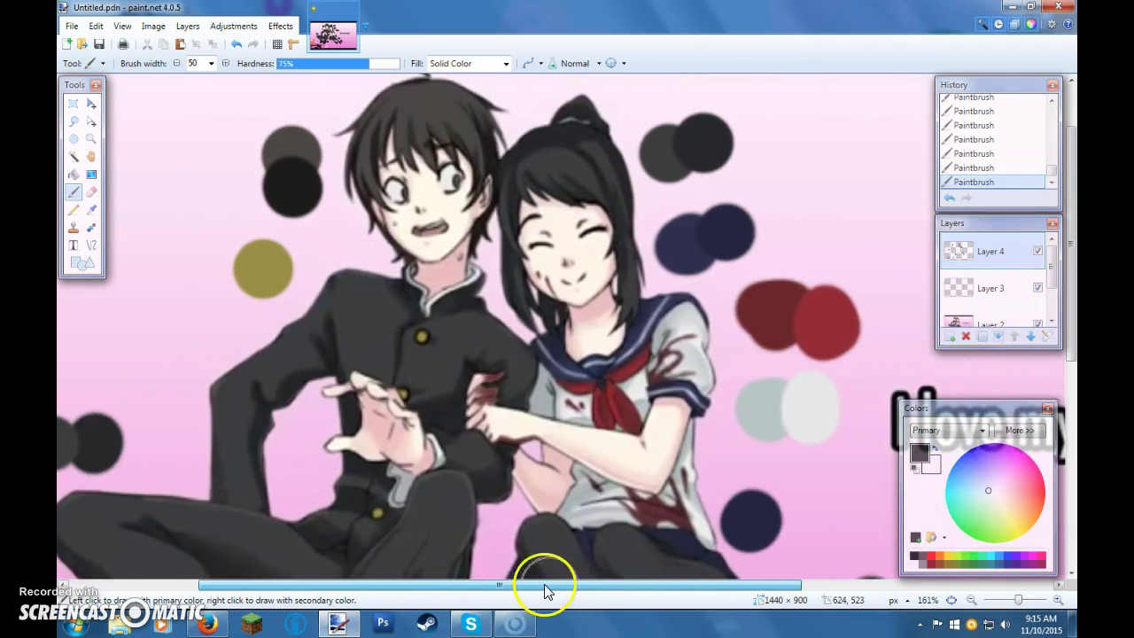
left_click(718, 384)
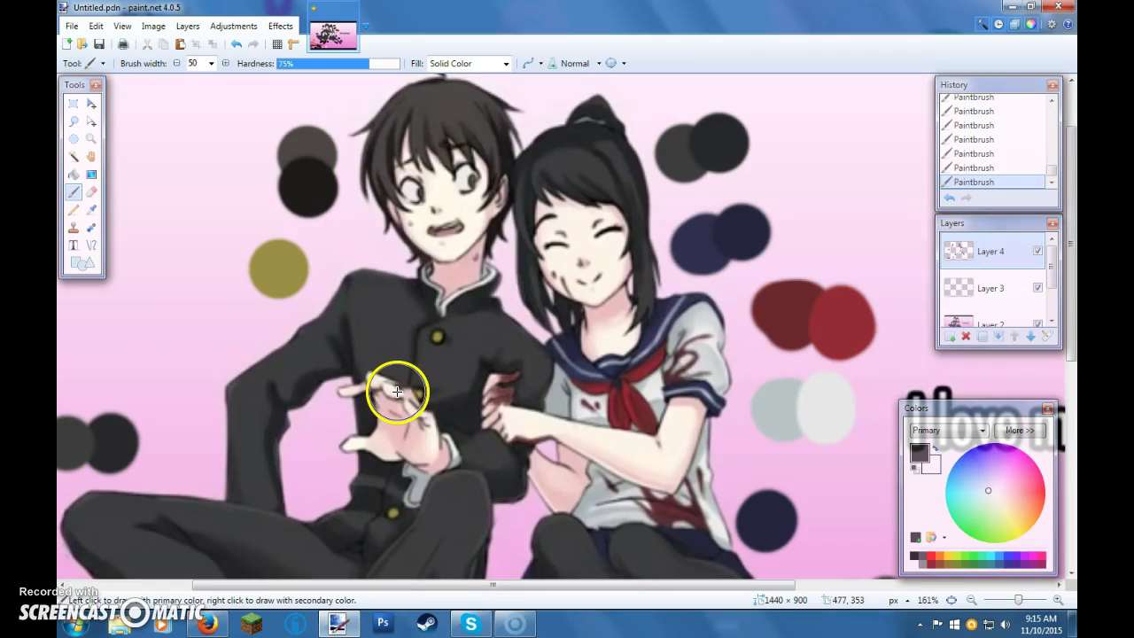
key("k")
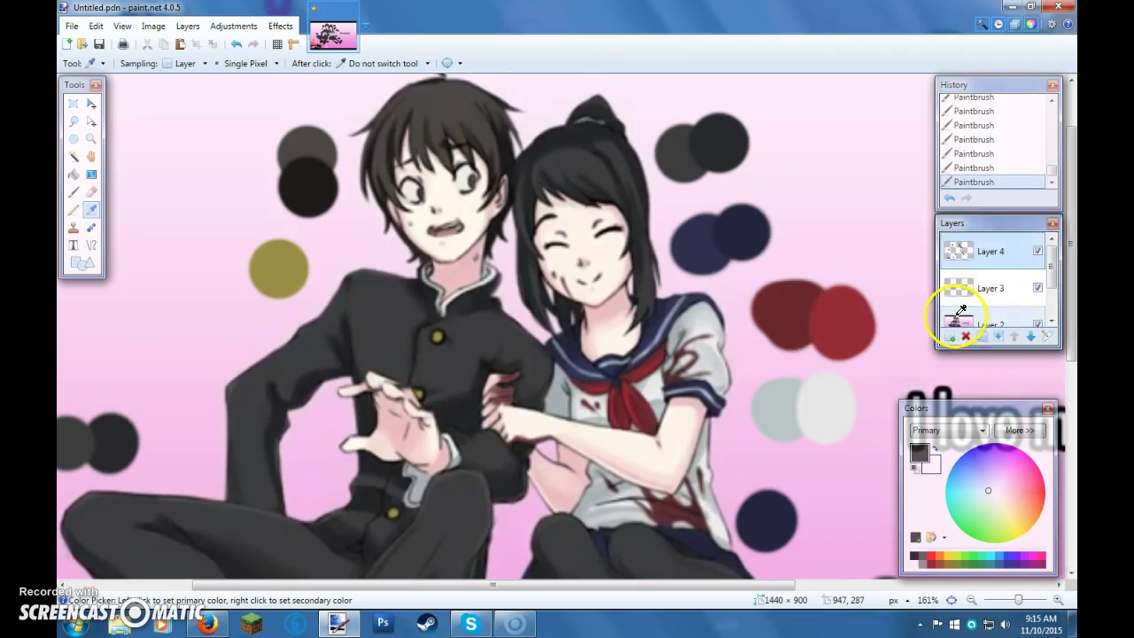
left_click(959, 321)
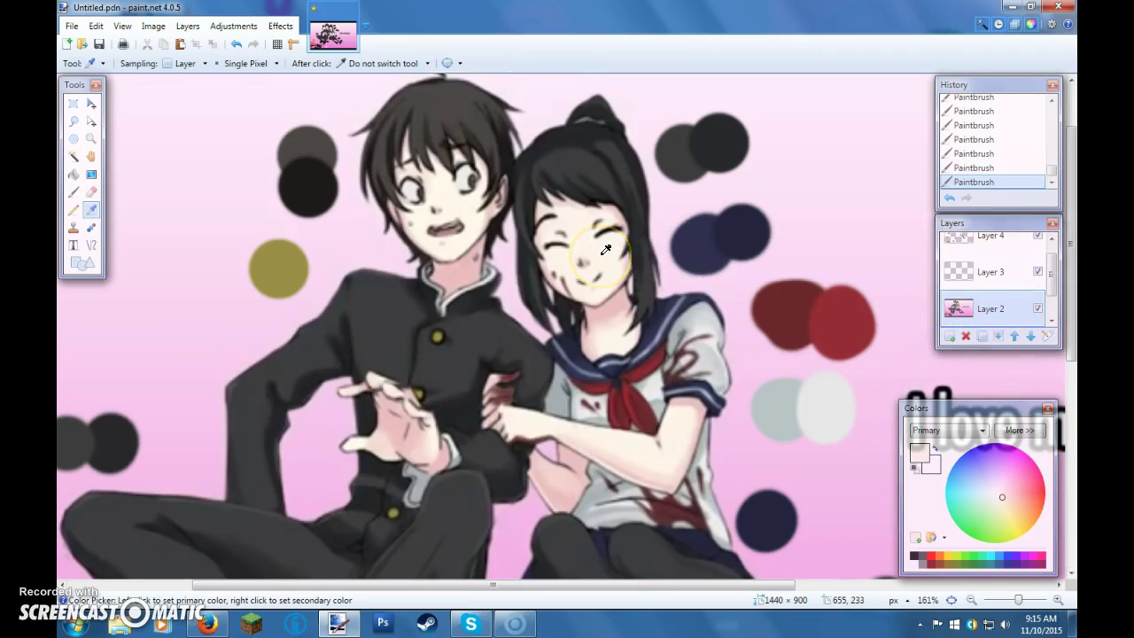
key("b")
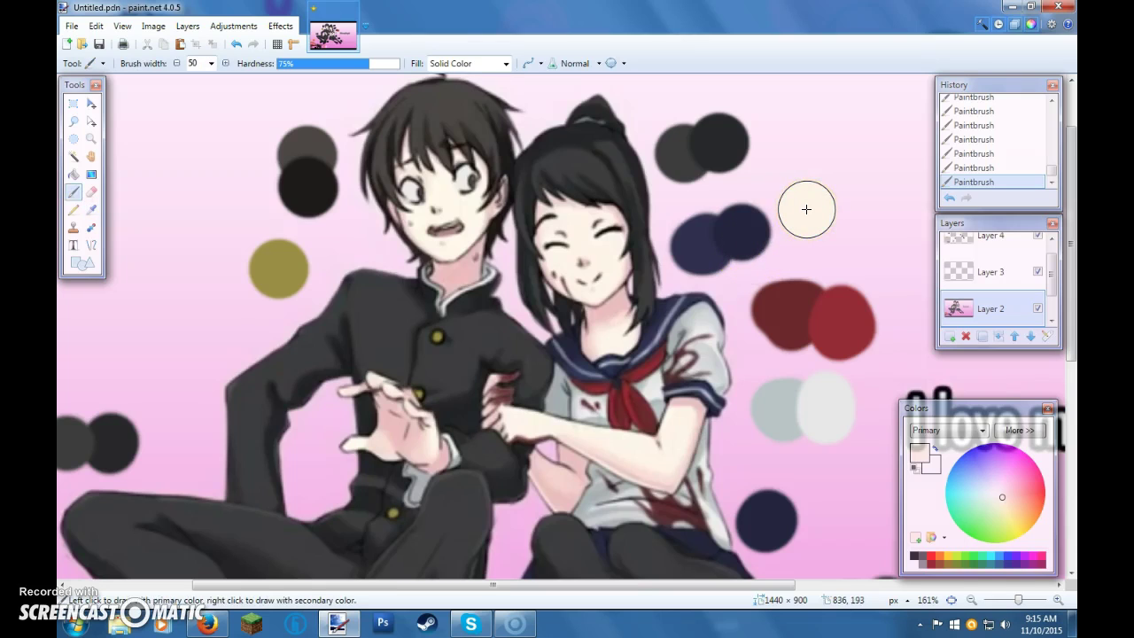
Undo the cream dab made on Layer 2 and paint the girl's skin swatch on Layer 4, beside her hair swatches
key("ctrl+z")
key("ctrl+z")
key("ctrl+z")
key("ctrl+z")
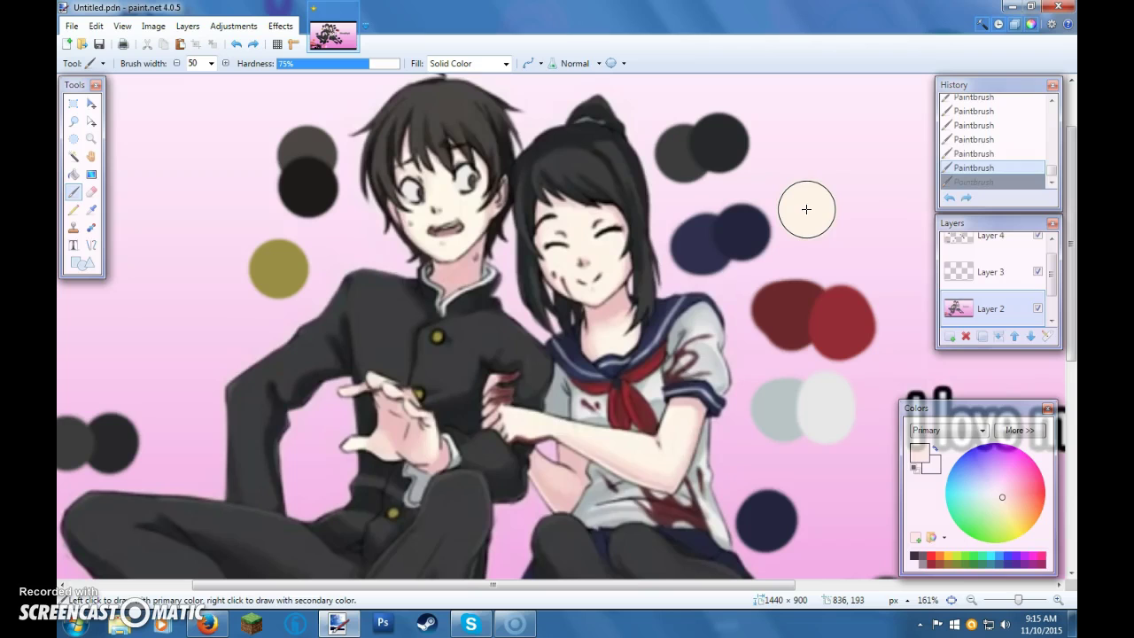
key("ctrl+z")
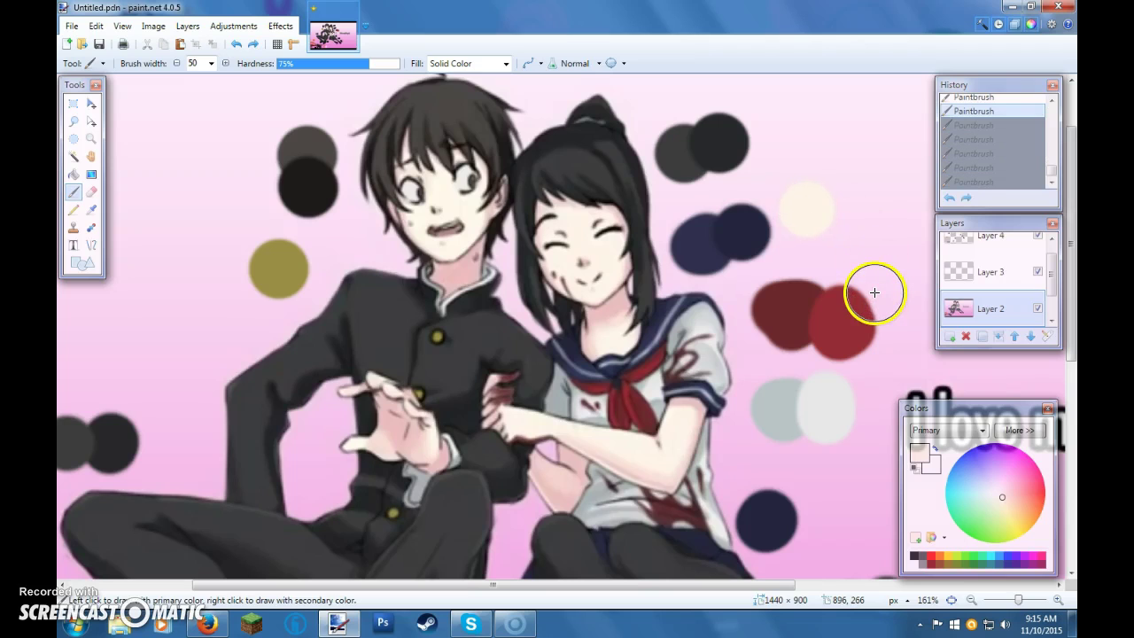
key("ctrl+z")
left_click(1025, 244)
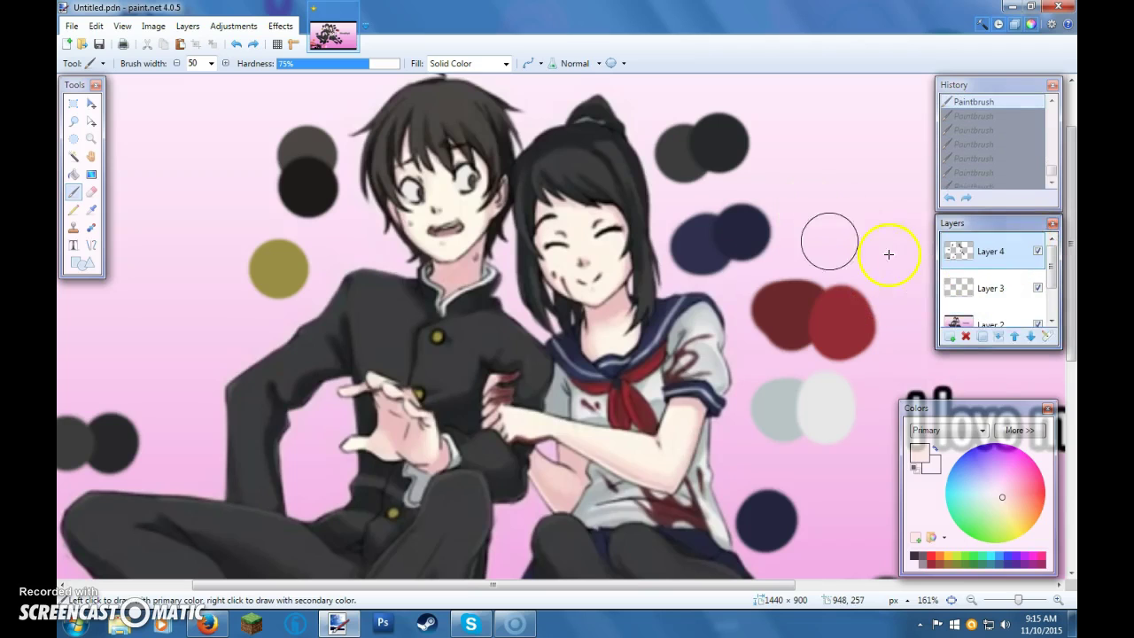
left_click(817, 183)
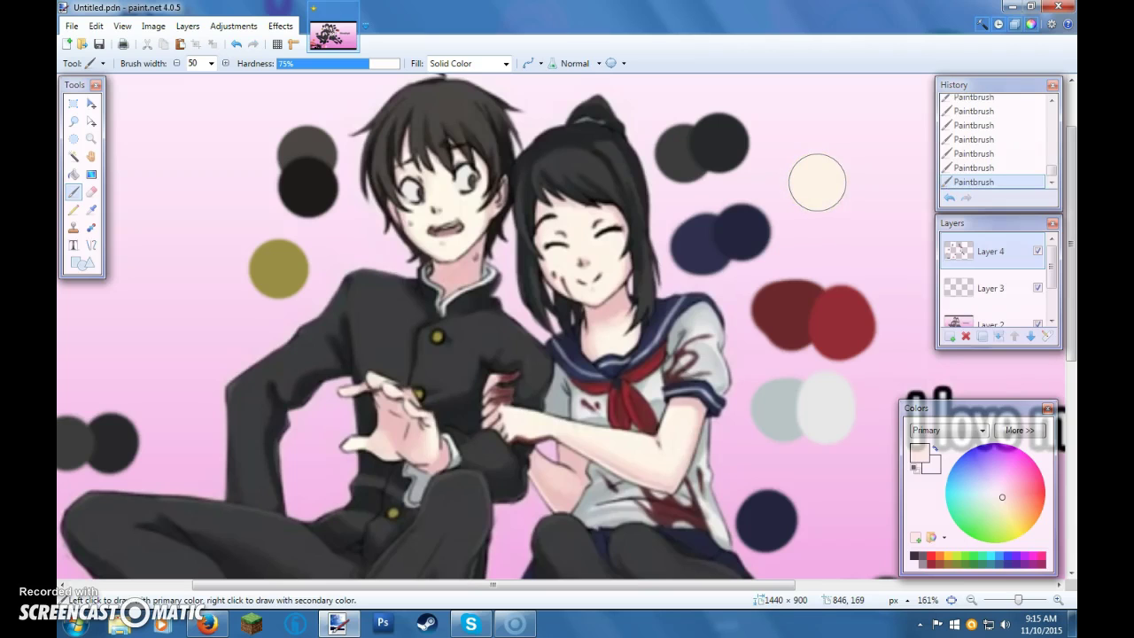
Sample the pink shadow tone of the girl's skin from Layer 2 and paint it on Layer 4, overlapping her cream swatch
left_click(991, 321)
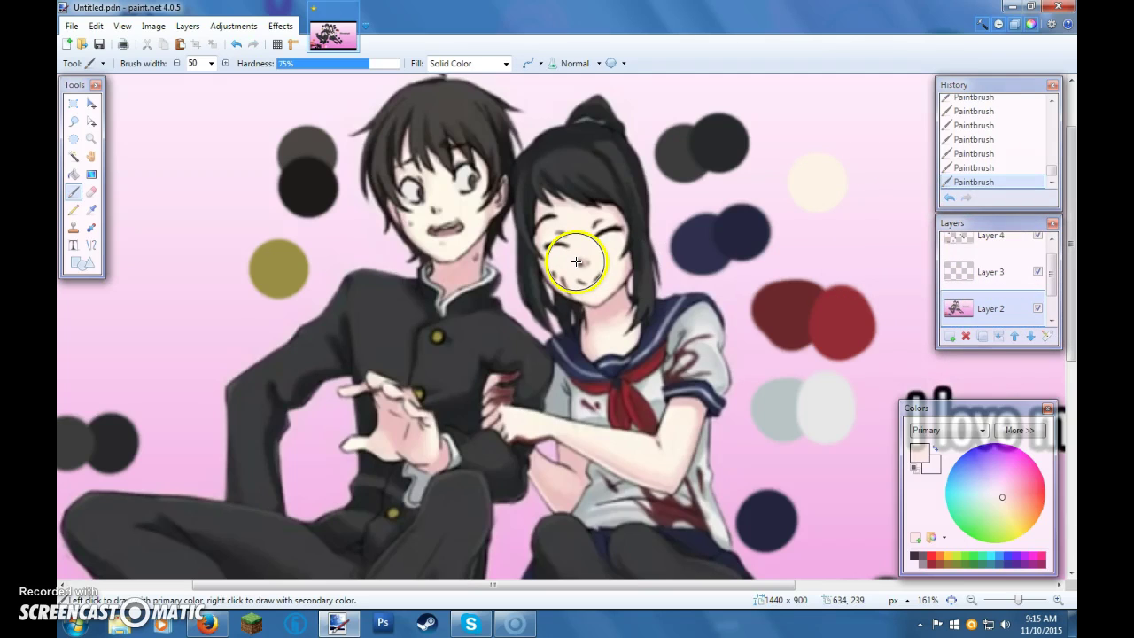
key("k")
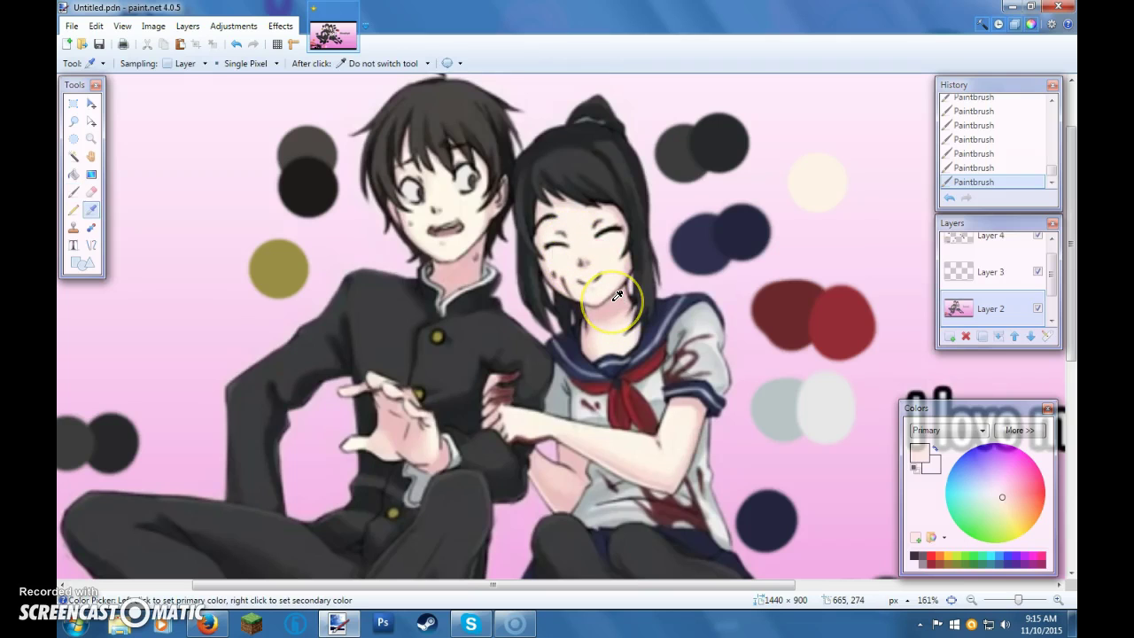
left_click(574, 317)
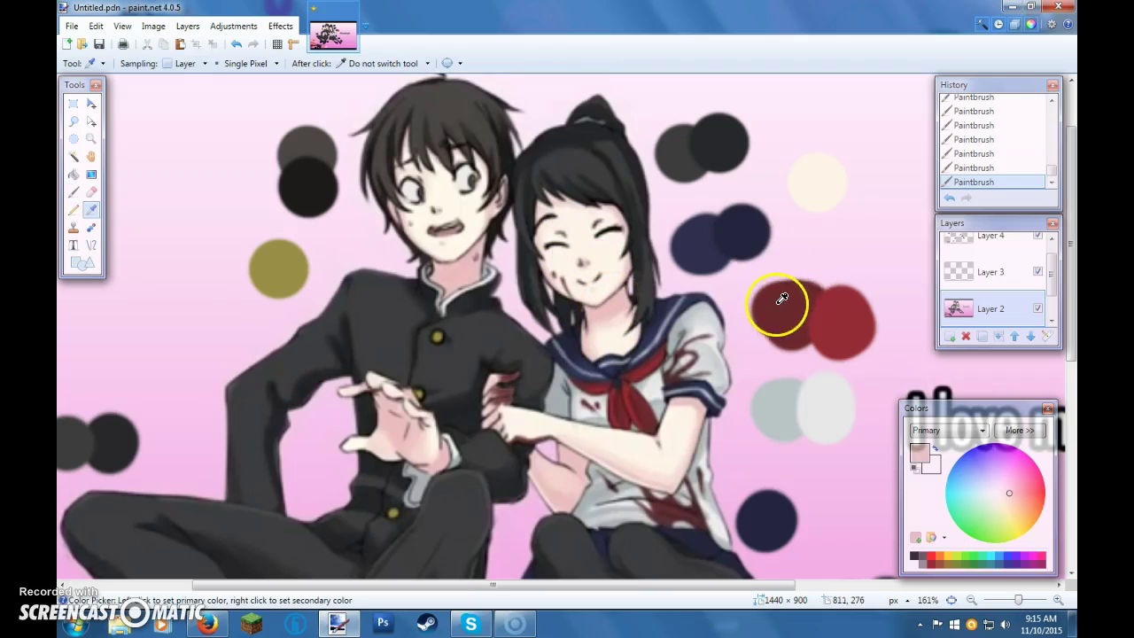
key("b")
left_click(992, 241)
left_click(852, 199)
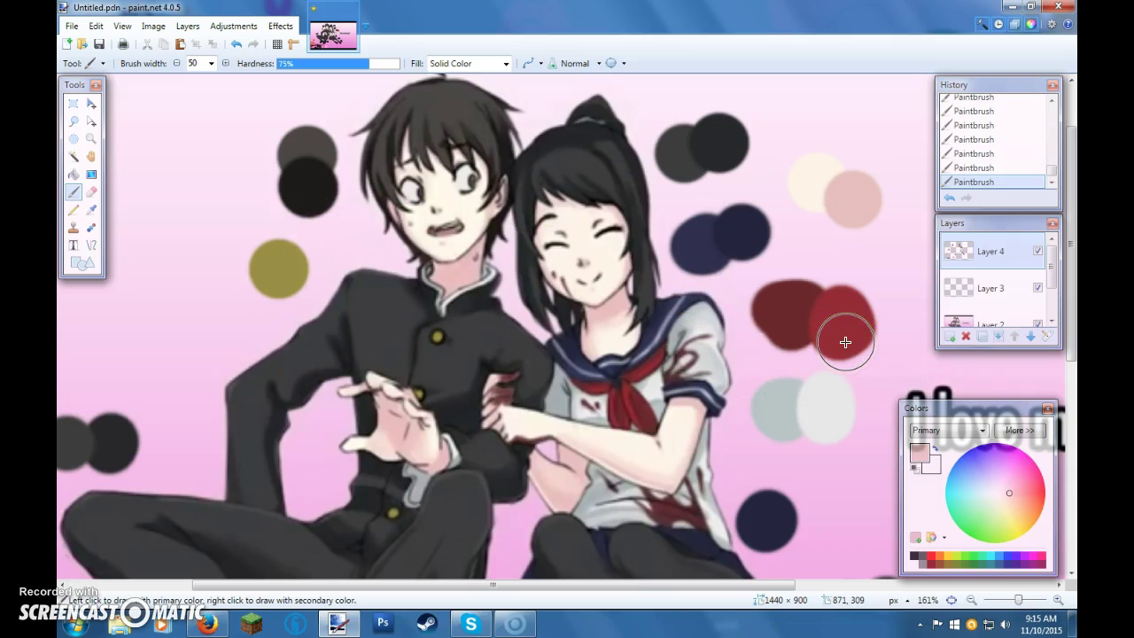
Undo the stray pink dab over the boy's neck on Layer 2 and sample the pale skin tone of his face
left_click(991, 317)
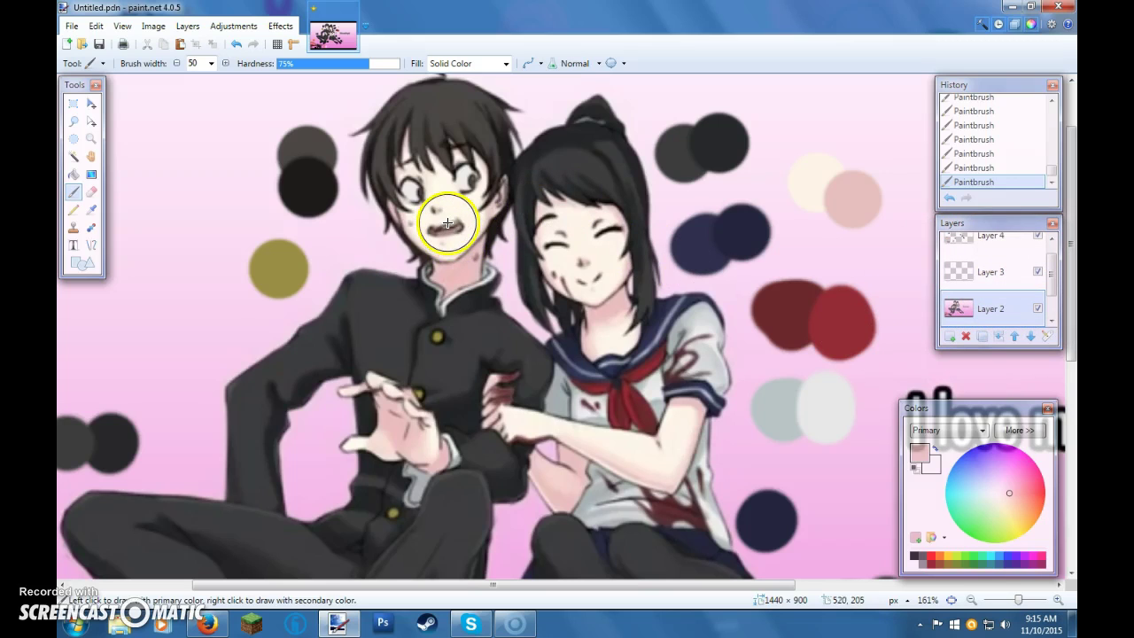
left_click_drag(487, 278, 488, 271)
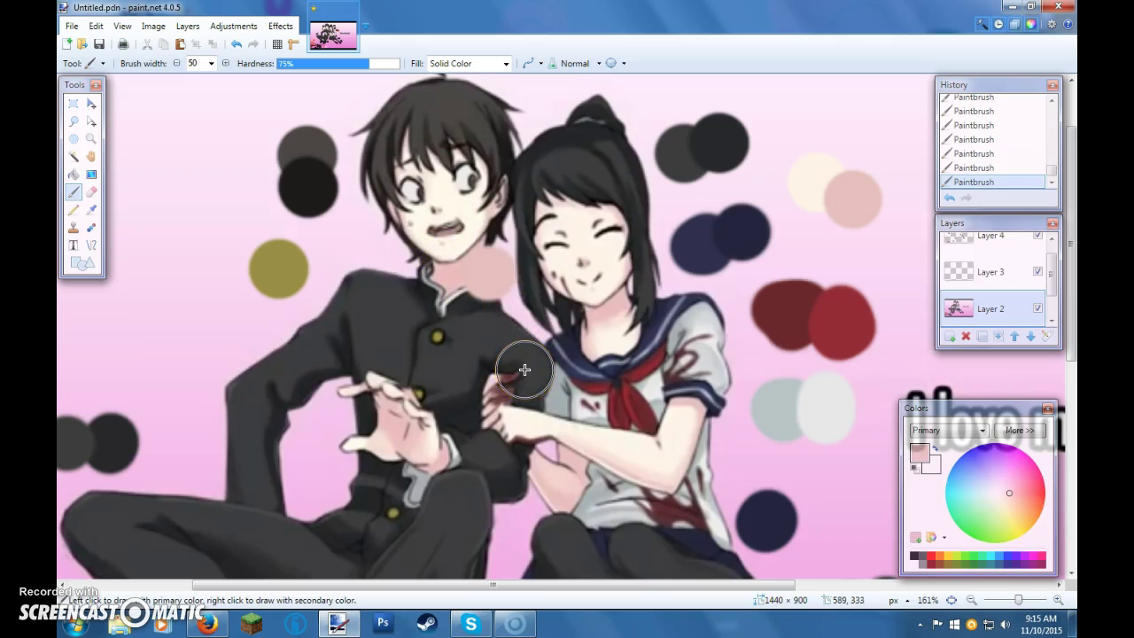
key("ctrl+z")
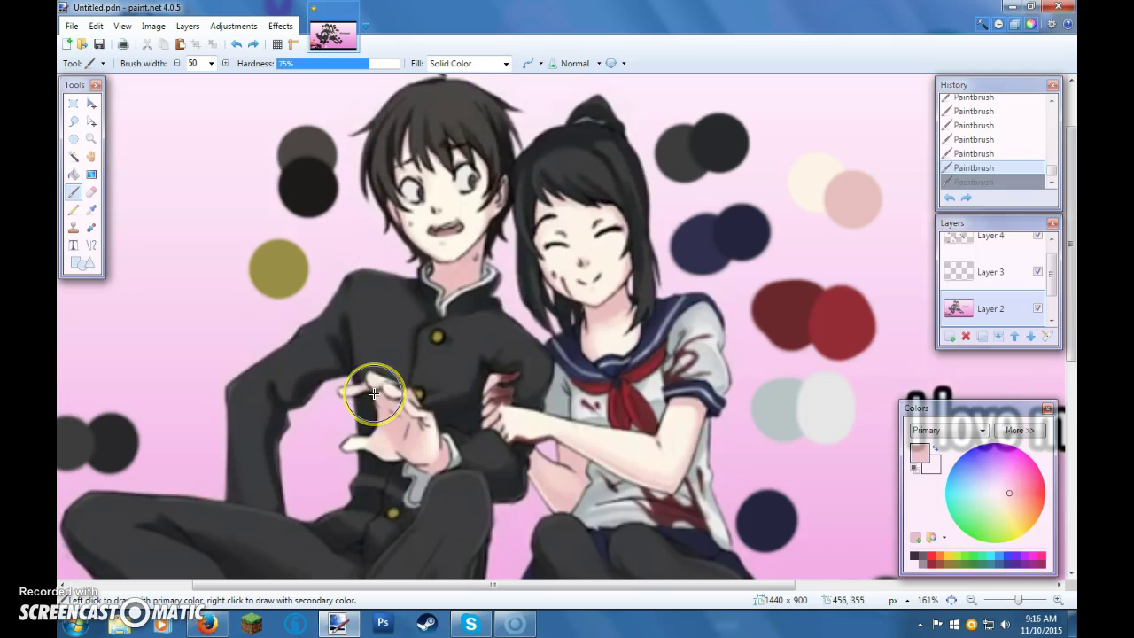
key("k")
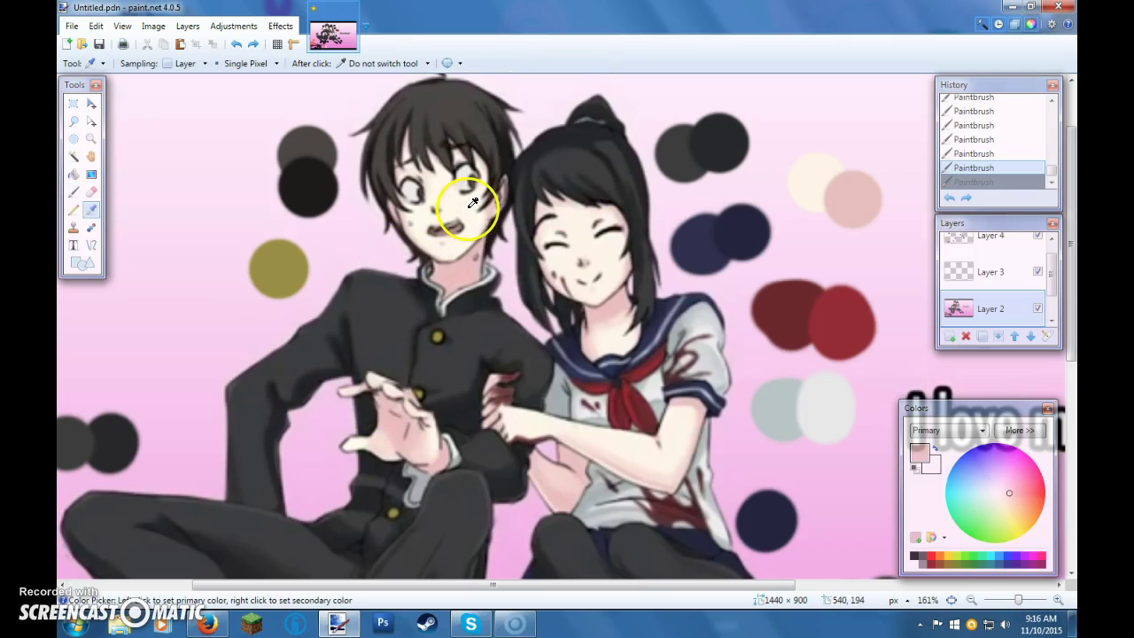
Toggle layer visibility off and on again to check what the lower layers contain
left_click(1018, 240)
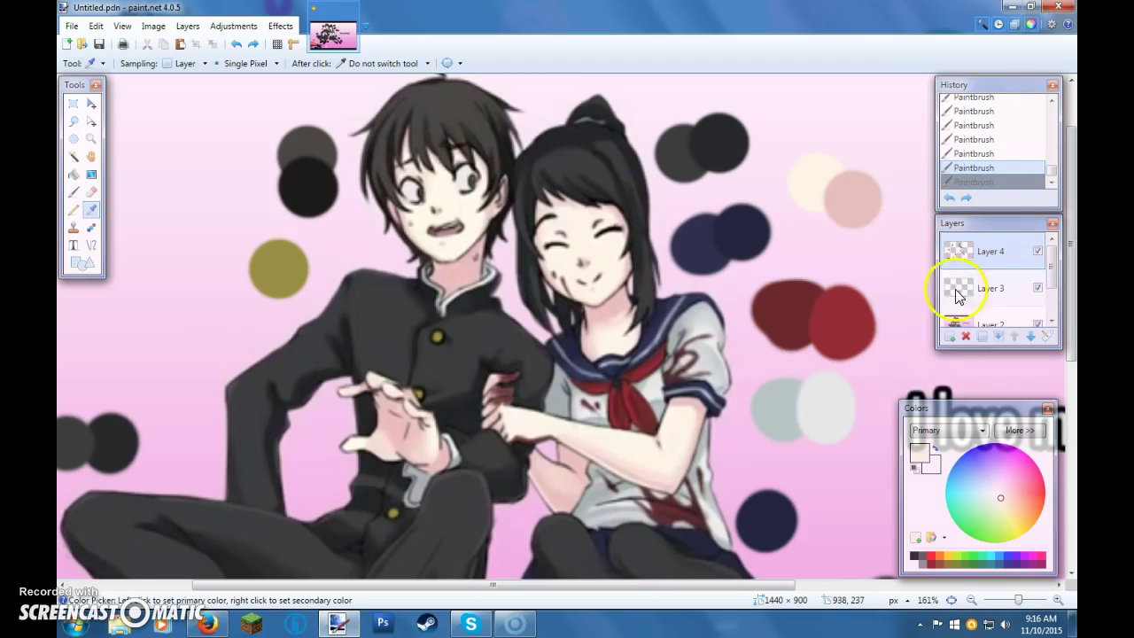
left_click(974, 323)
left_click(1039, 309)
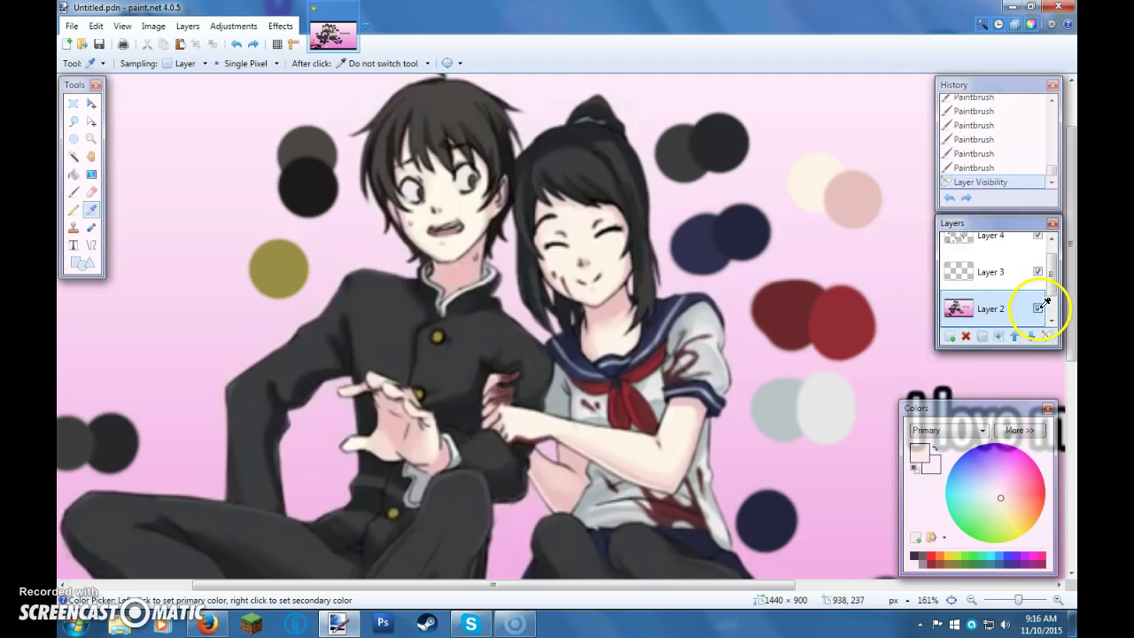
scroll(1039, 305, "down", 1)
left_click(1039, 306)
left_click(1039, 290)
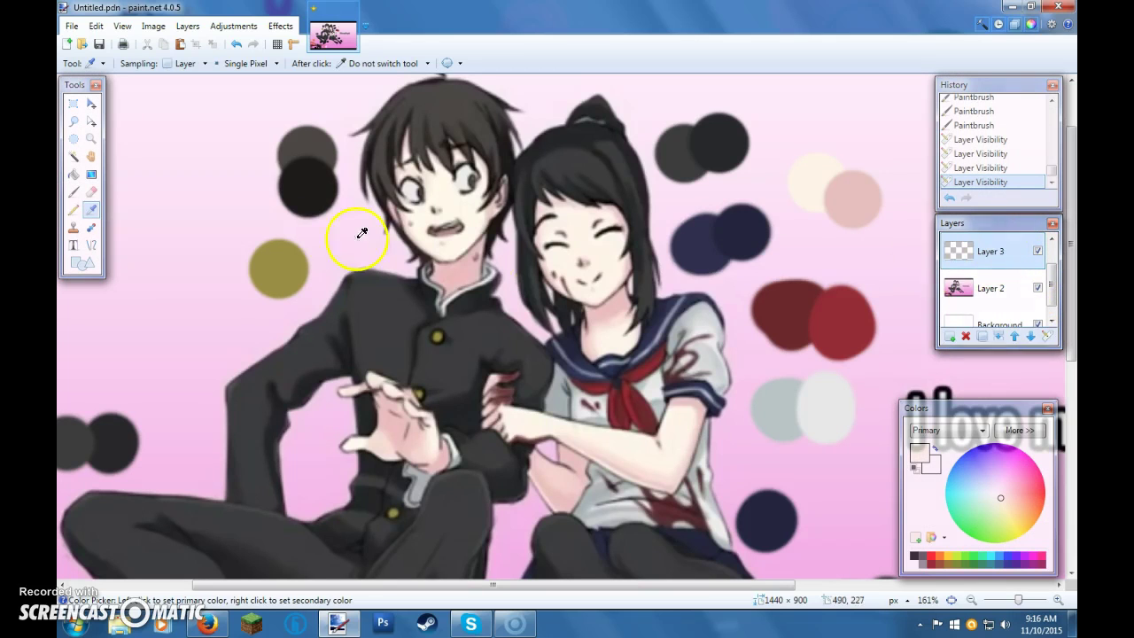
Dab the boy's pale skin tone on Layer 3 beside his hair swatches and against the girl's cream swatch for comparison
key("b")
left_click(230, 193)
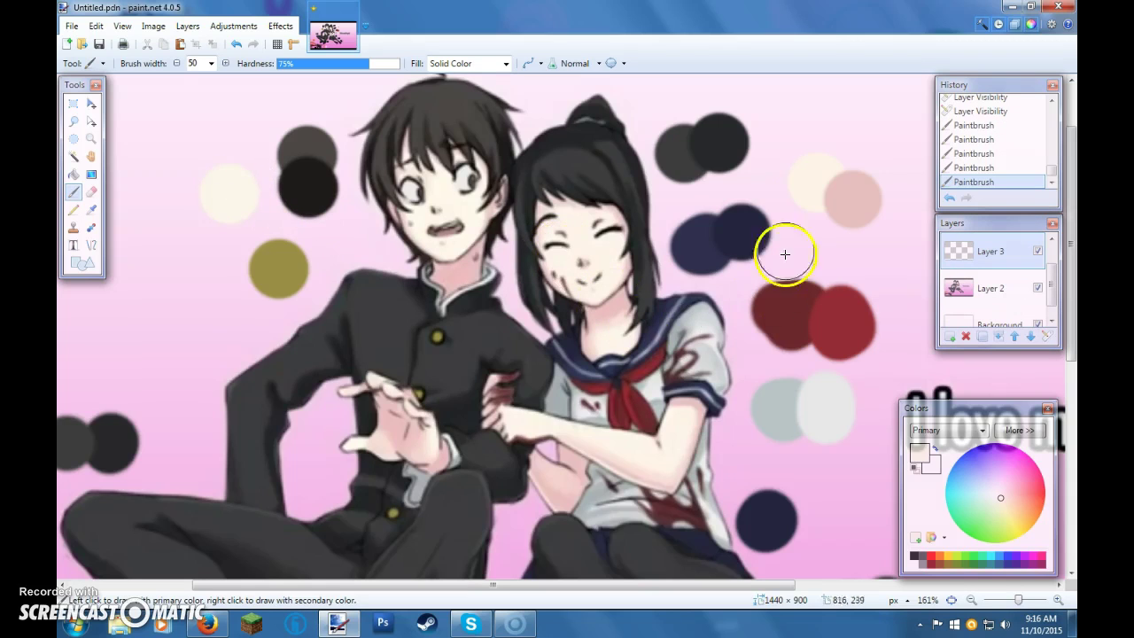
left_click(786, 194)
left_click(748, 229)
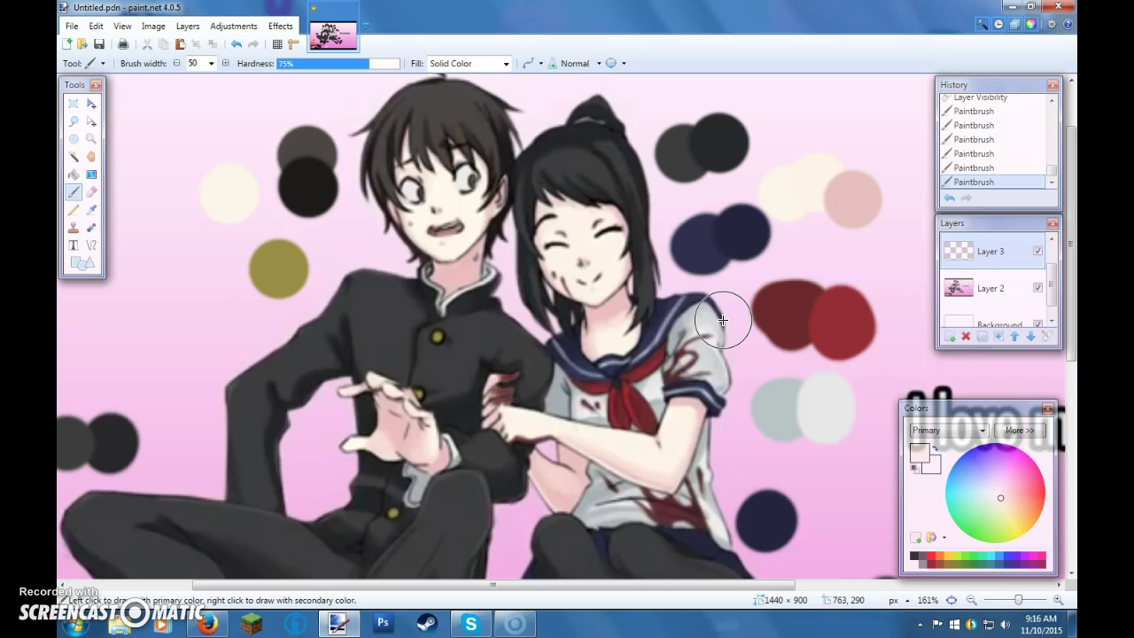
Undo the skin-tone dabs on Layer 3 and paint the boy's pale skin swatch on Layer 4, beside his dark hair swatches
key("ctrl+z")
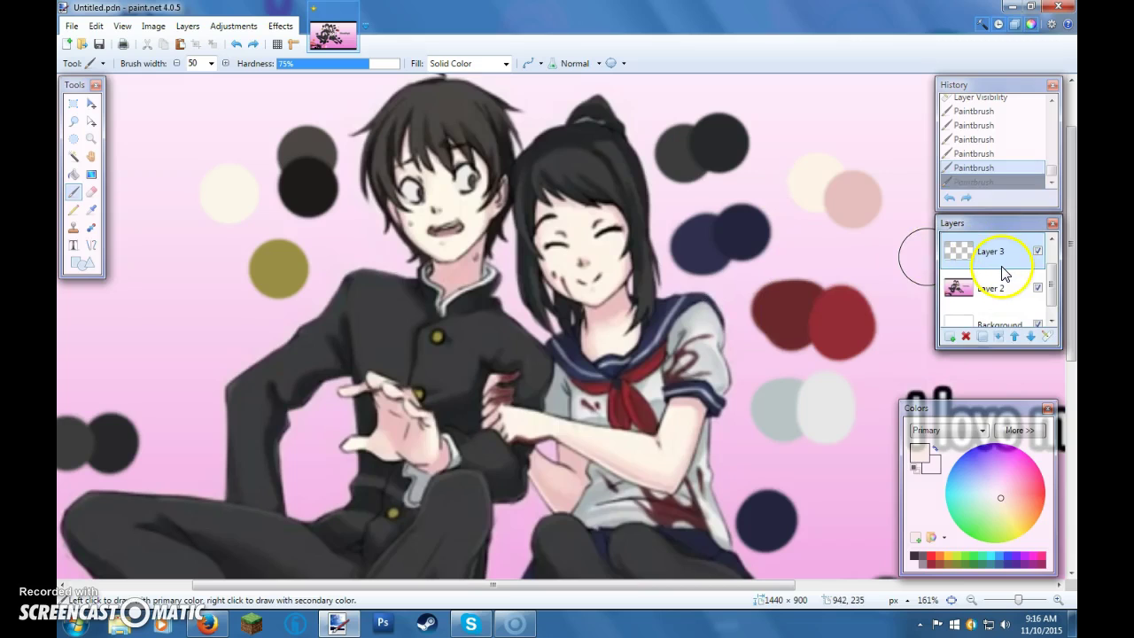
key("ctrl+z")
key("ctrl+z")
key("ctrl+z")
key("ctrl+z")
key("ctrl+z")
key("ctrl+shift+n")
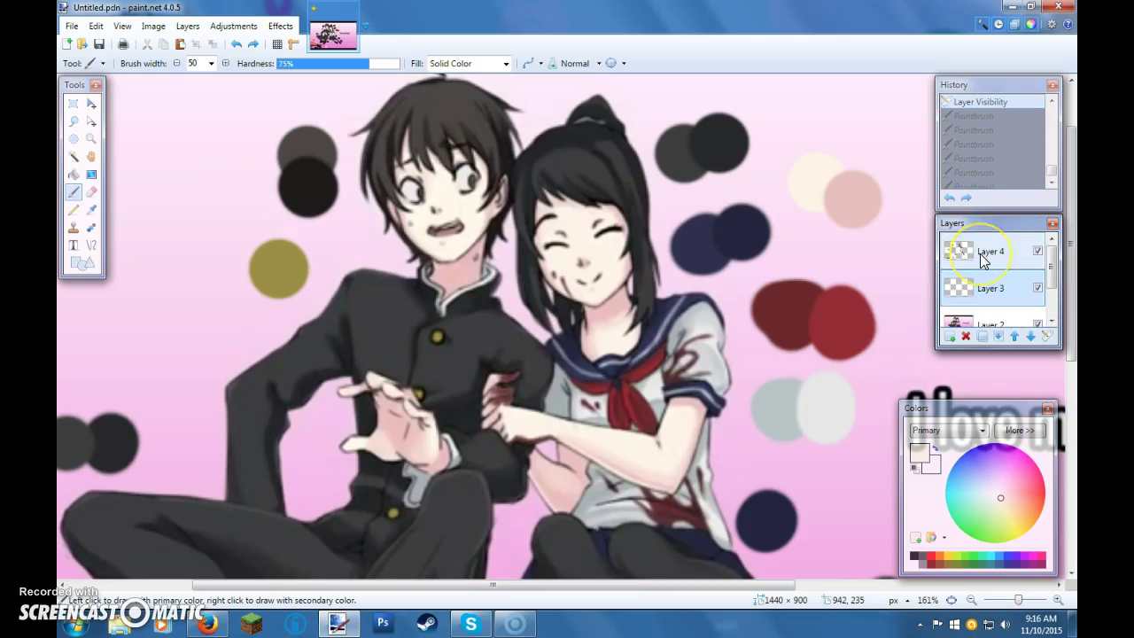
left_click(228, 208)
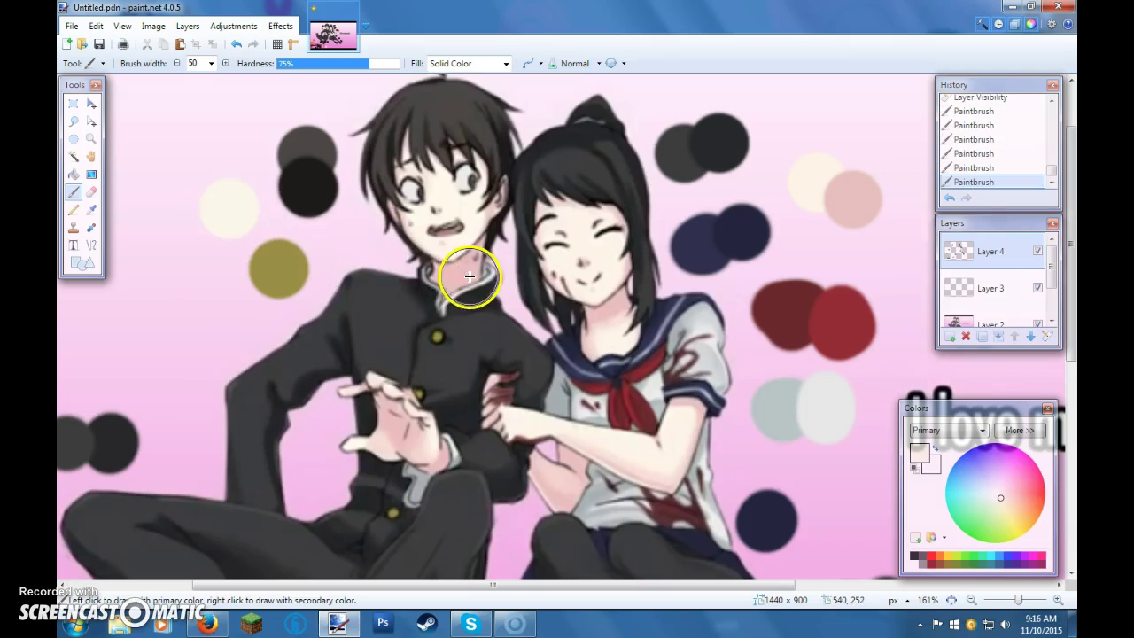
Switch to Firefox, play "RUN RUN! | Five Nights at Freddy's 3 SONG" from the Favorite Music playlist, and return to paint.net
left_click(207, 624)
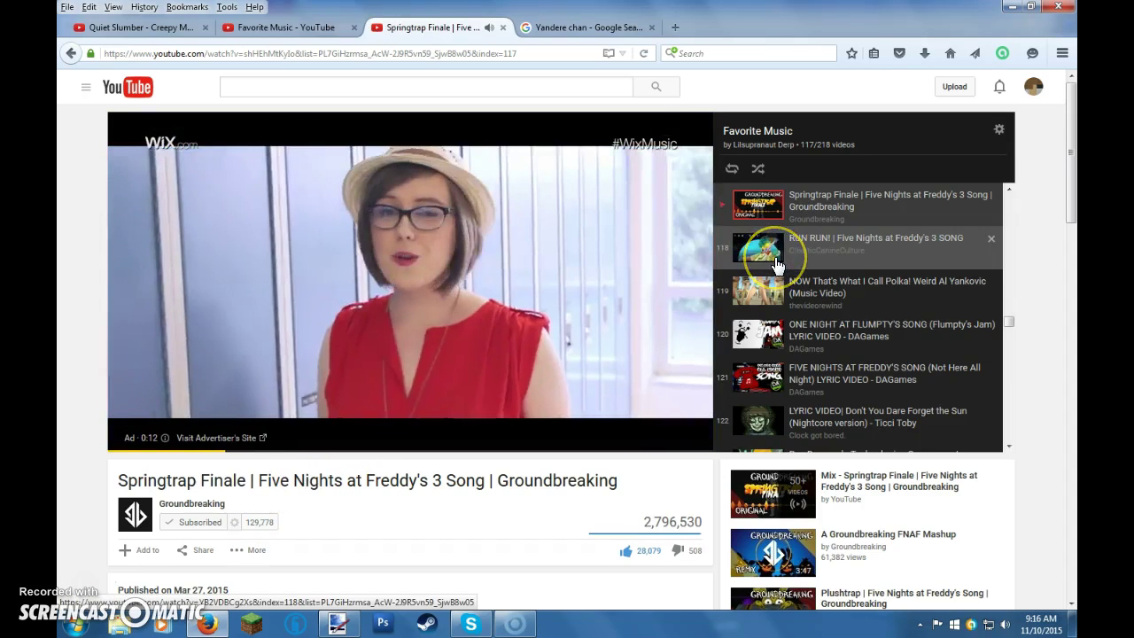
left_click(820, 262)
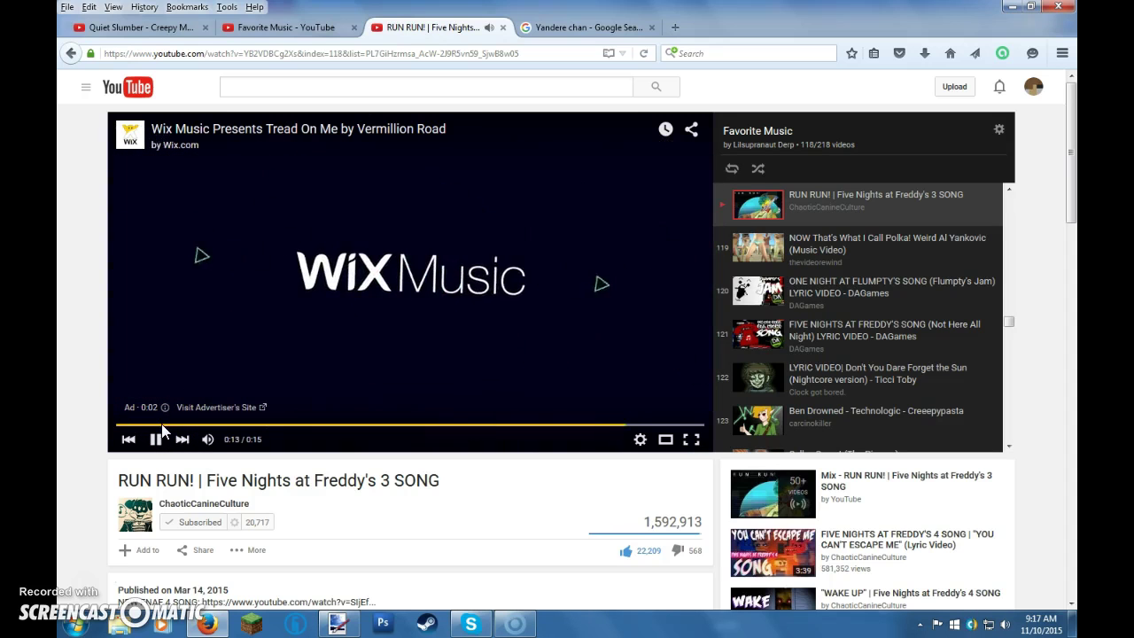
left_click(195, 416)
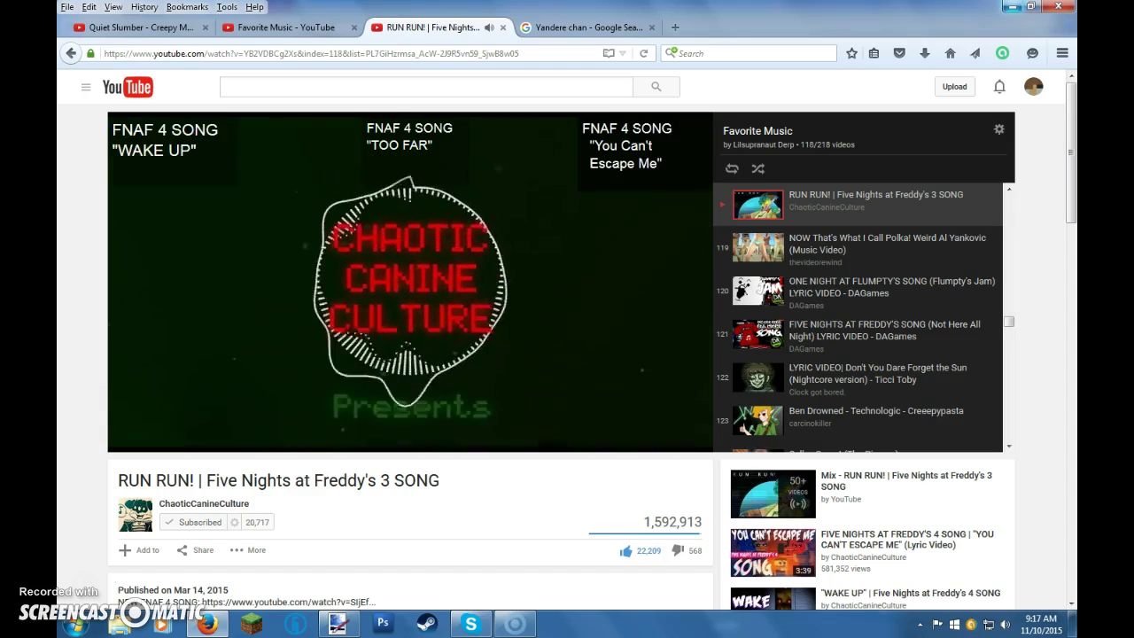
key("alt+Tab")
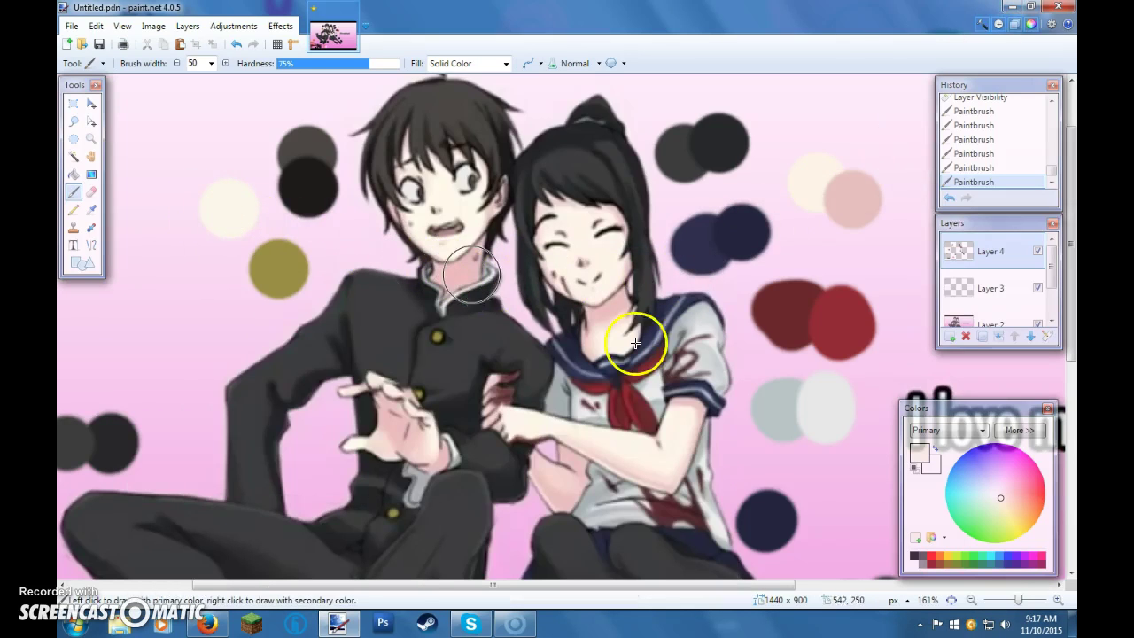
Sample the pink shadow tone of the boy's skin from Layer 2 and paint it on Layer 4, overlapping his pale skin swatch
key("k")
left_click(961, 324)
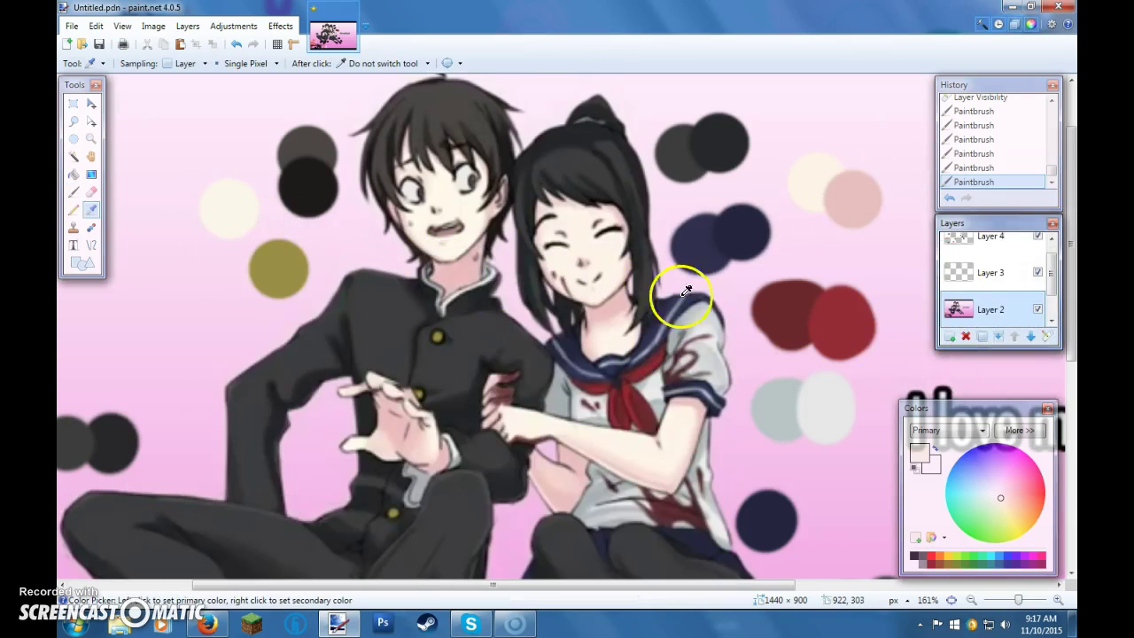
left_click(980, 241)
key("b")
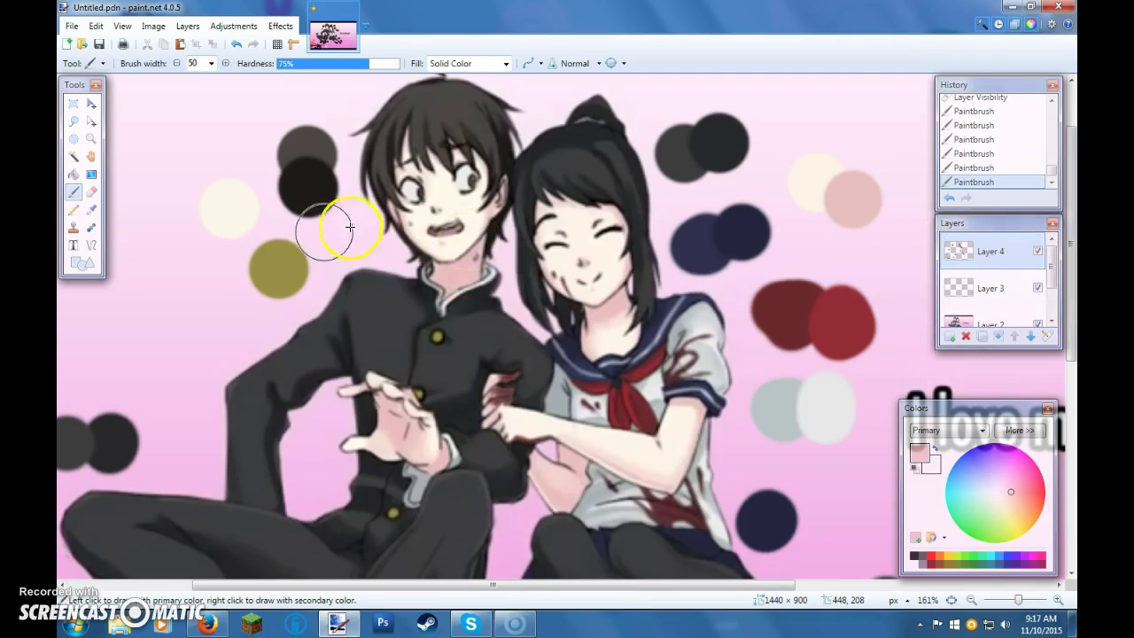
left_click(218, 244)
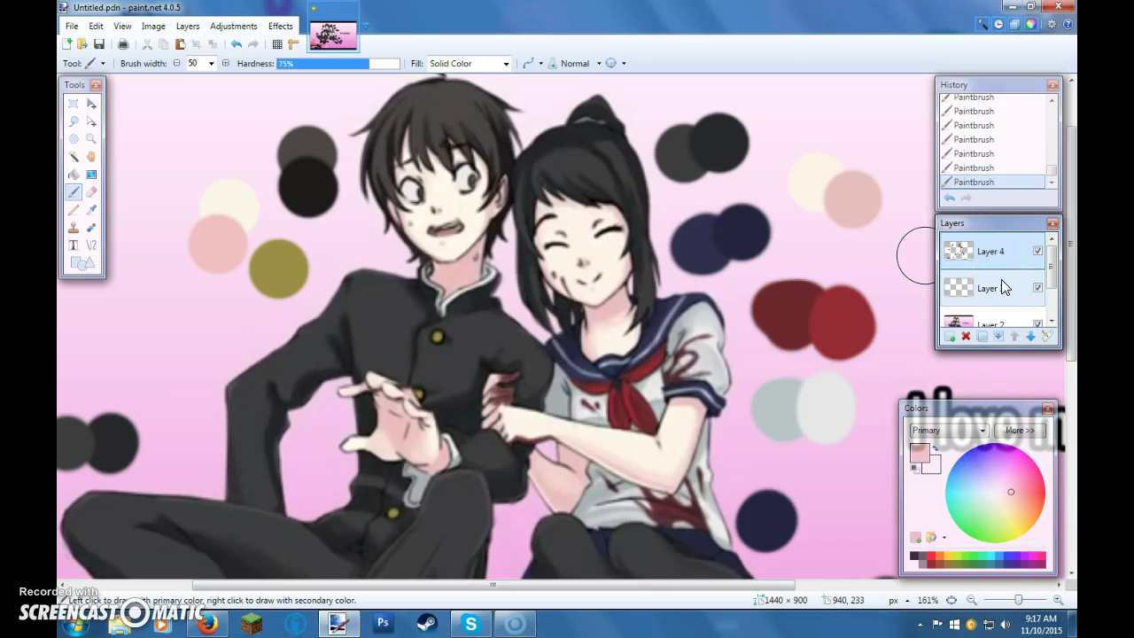
Sample the dusty mauve tone from the Layer 2 artwork and paint its swatch on Layer 4, above the boy's pale skin swatch
left_click(985, 321)
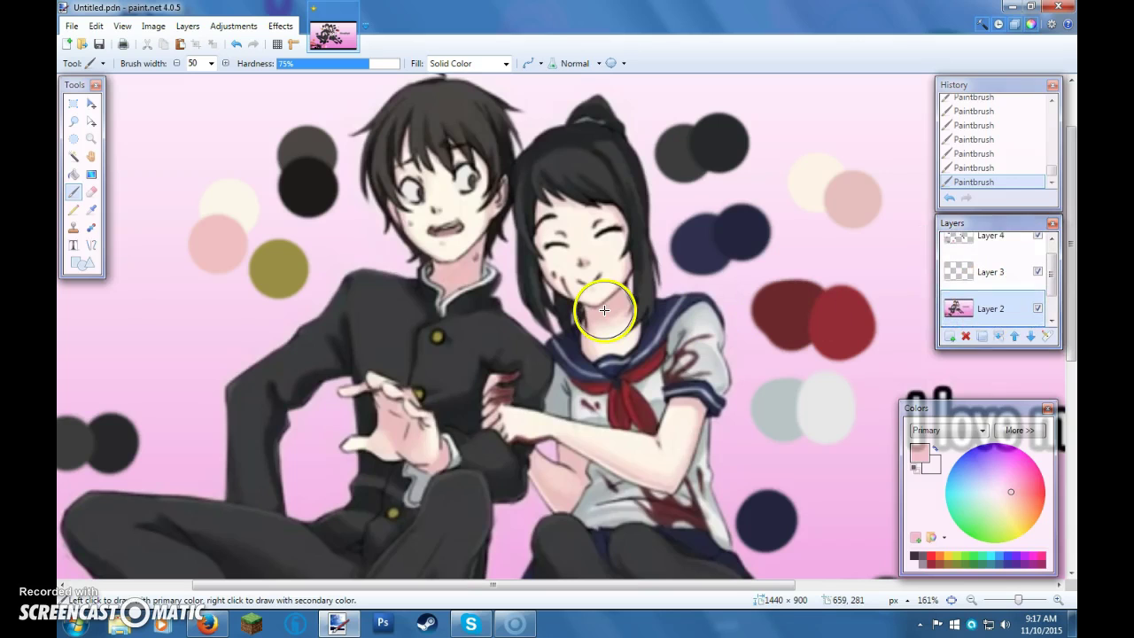
key("k")
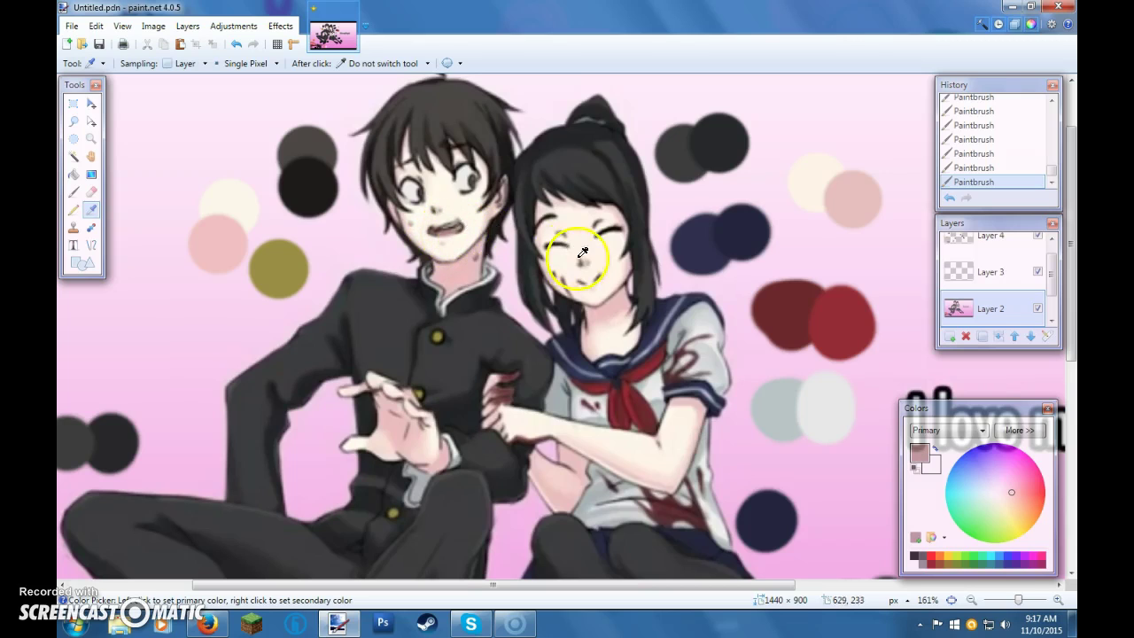
key("b")
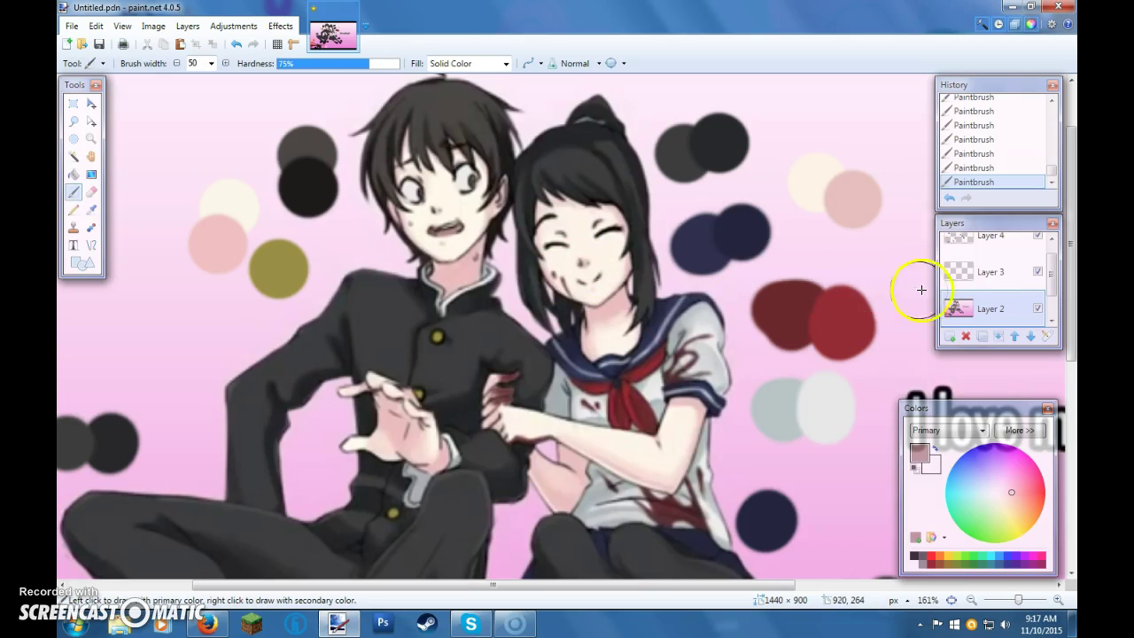
key("alt+Page_Up")
key("alt+Page_Up")
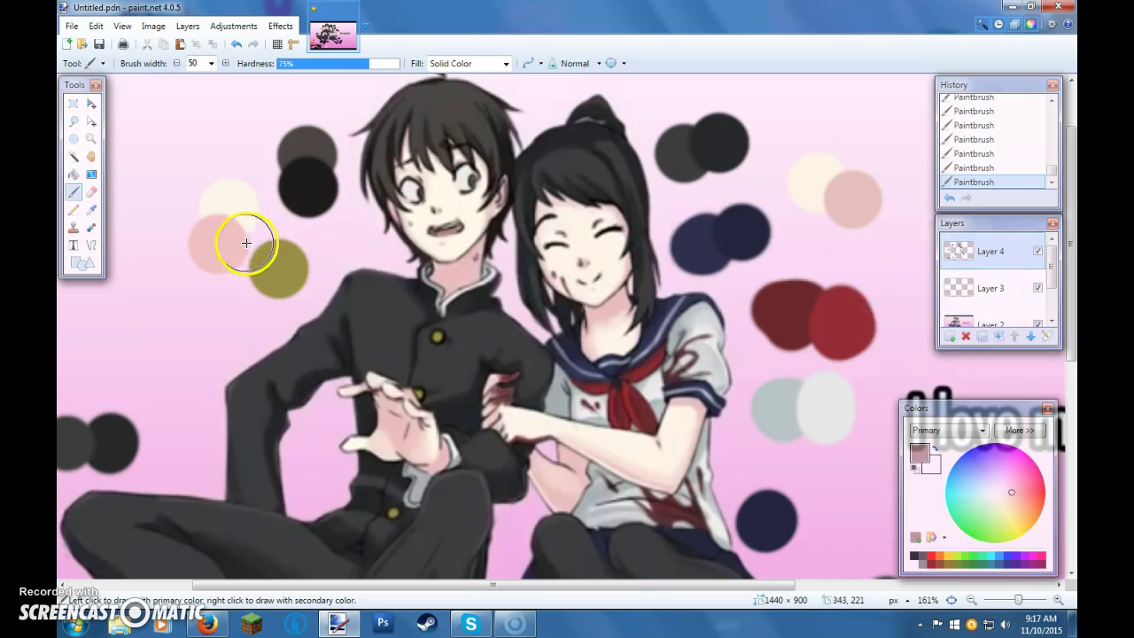
left_click_drag(247, 154, 236, 133)
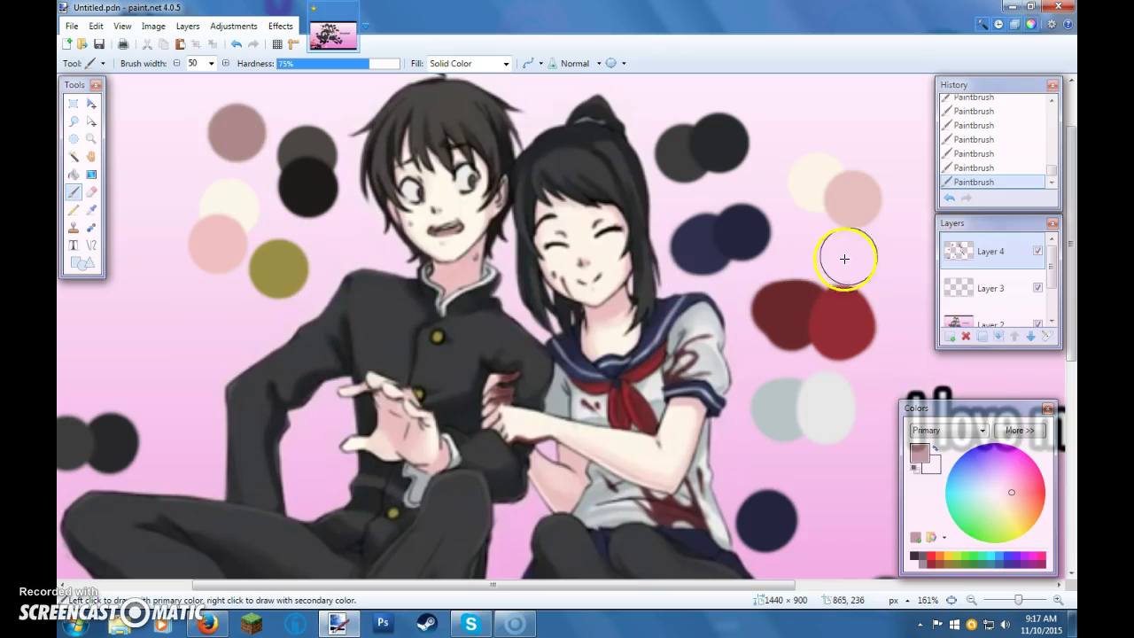
Sample the light gray of the boy's eye white from Layer 2 and paint it on Layer 4, between his olive button swatch and face
left_click(984, 320)
key("k")
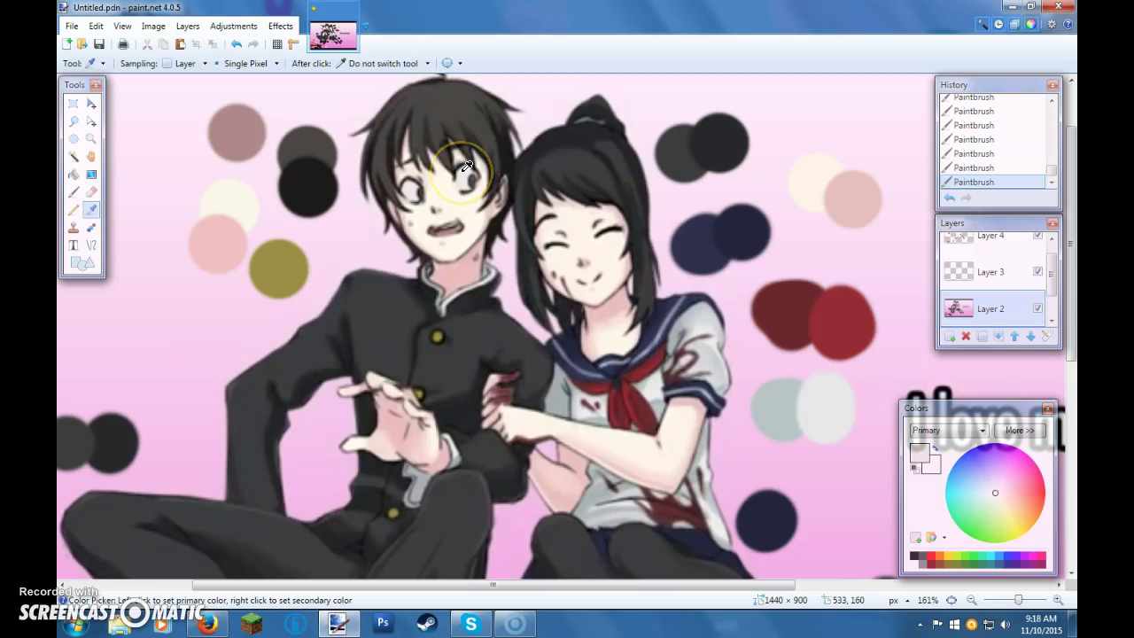
left_click(959, 236)
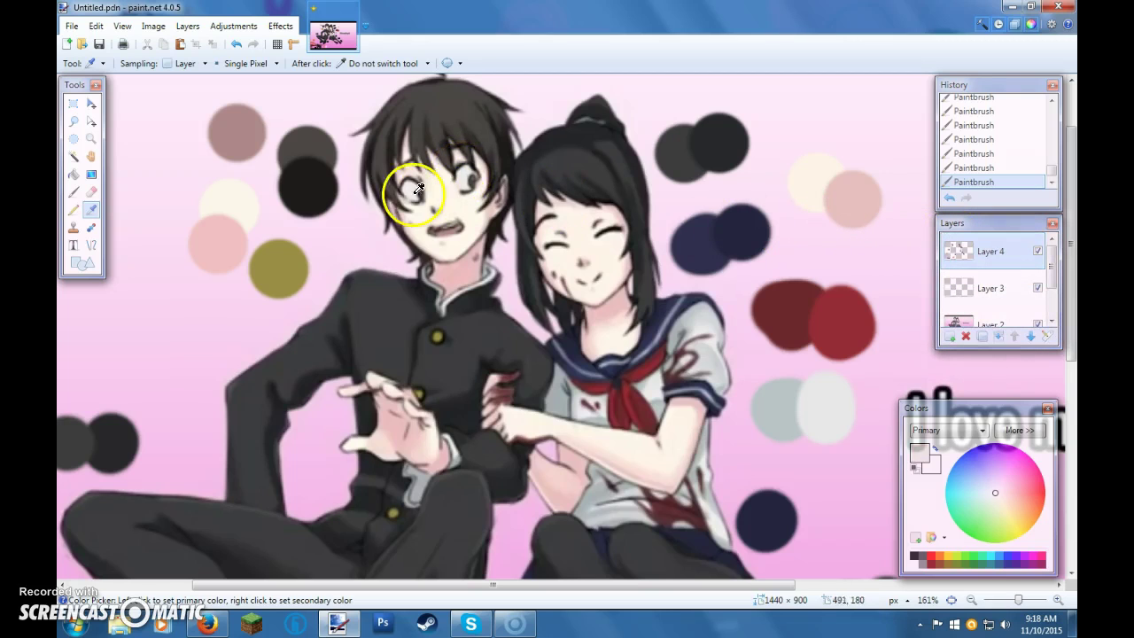
key("b")
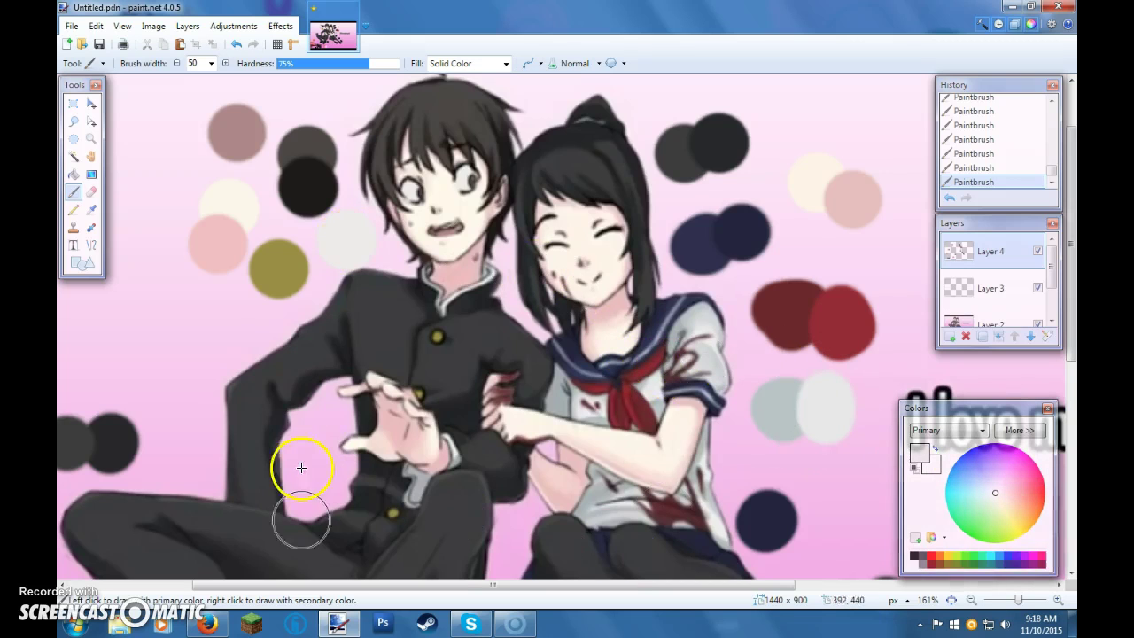
Zoom out to 79% to show the whole picture and move the Colors window over the fallen orange-haired figure
key("z")
right_click(451, 355)
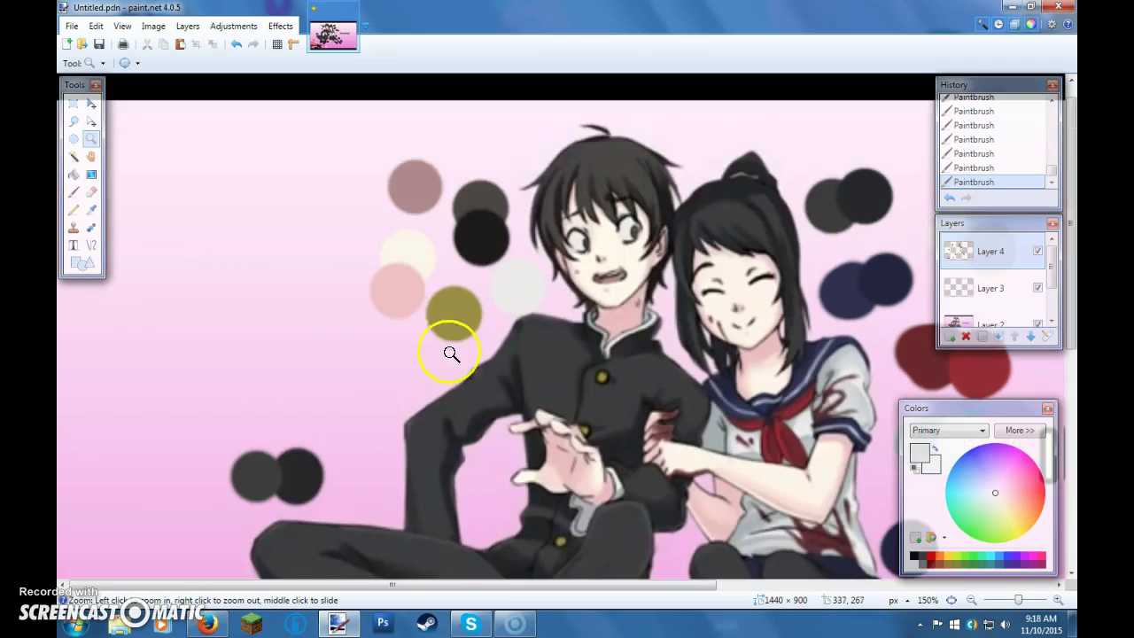
right_click(464, 363)
right_click(463, 362)
left_click_drag(254, 133, 920, 565)
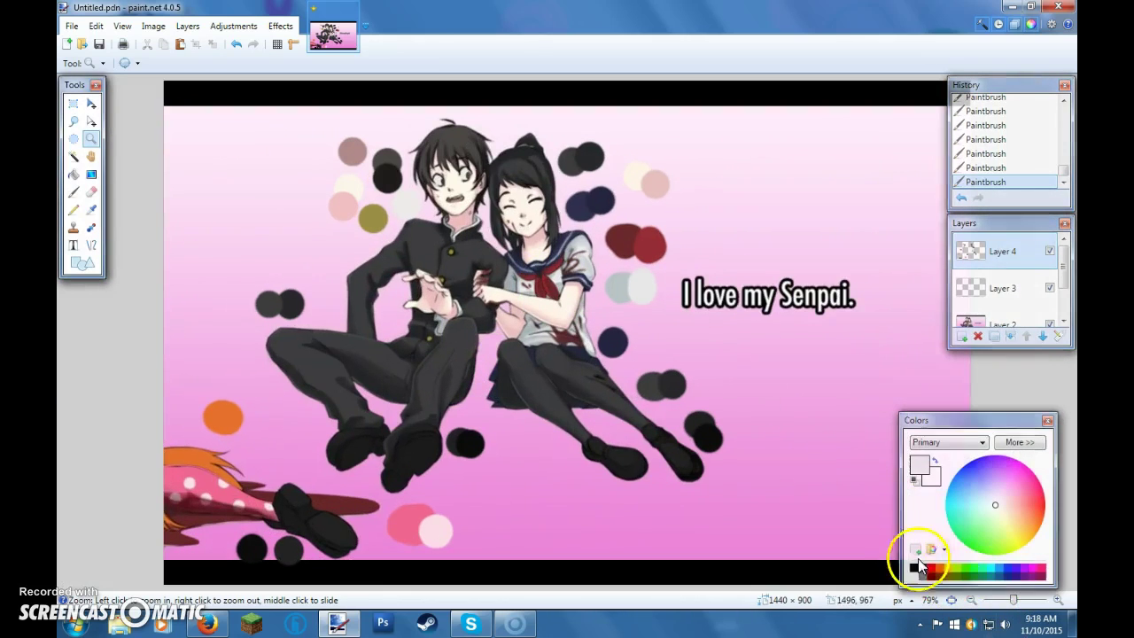
left_click_drag(1013, 420, 181, 437)
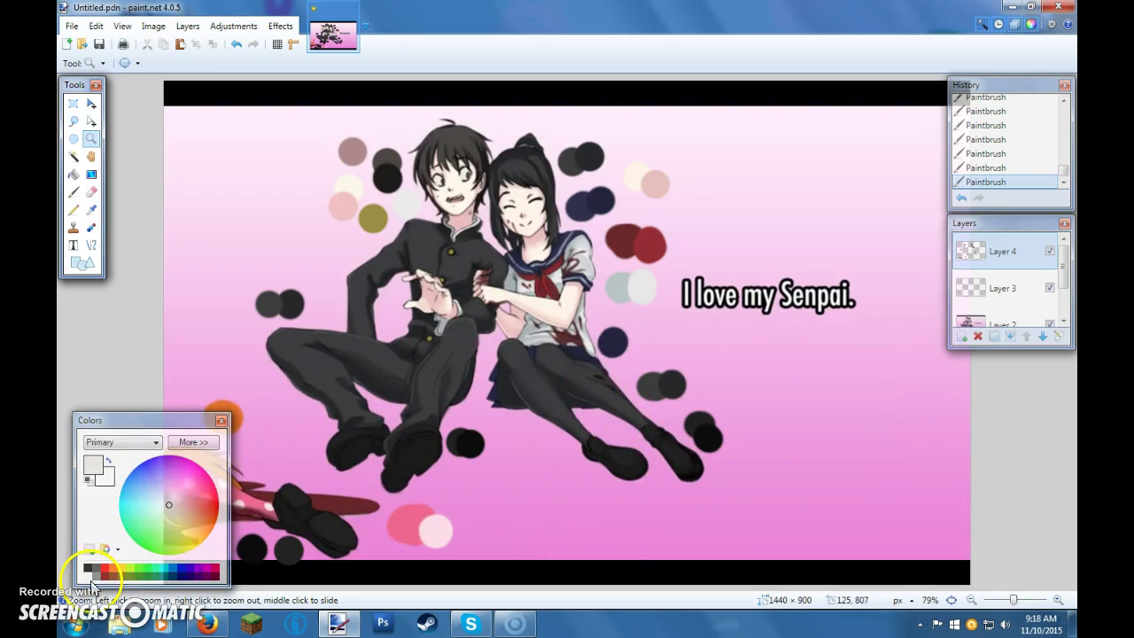
Switch to Firefox to check the playing song, and return to paint.net
left_click(206, 623)
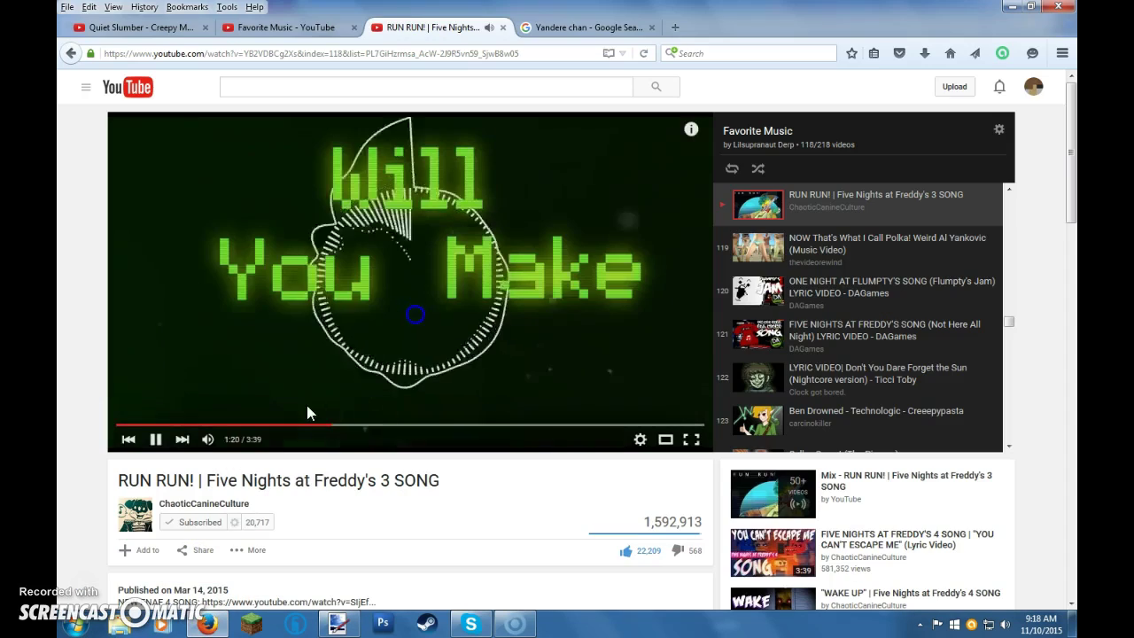
left_click(206, 621)
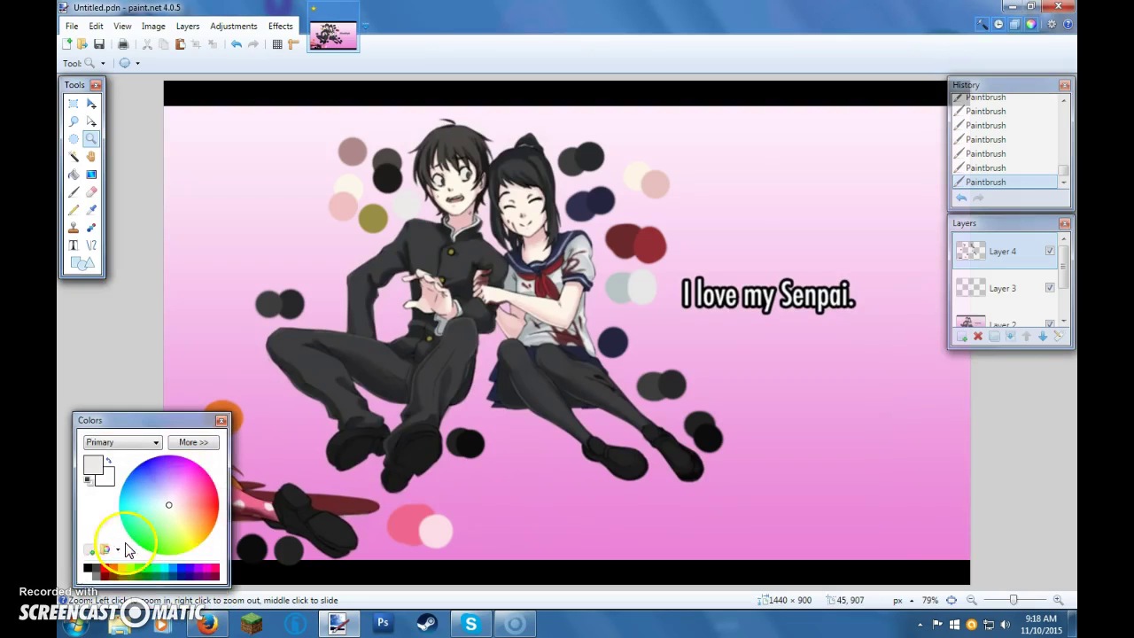